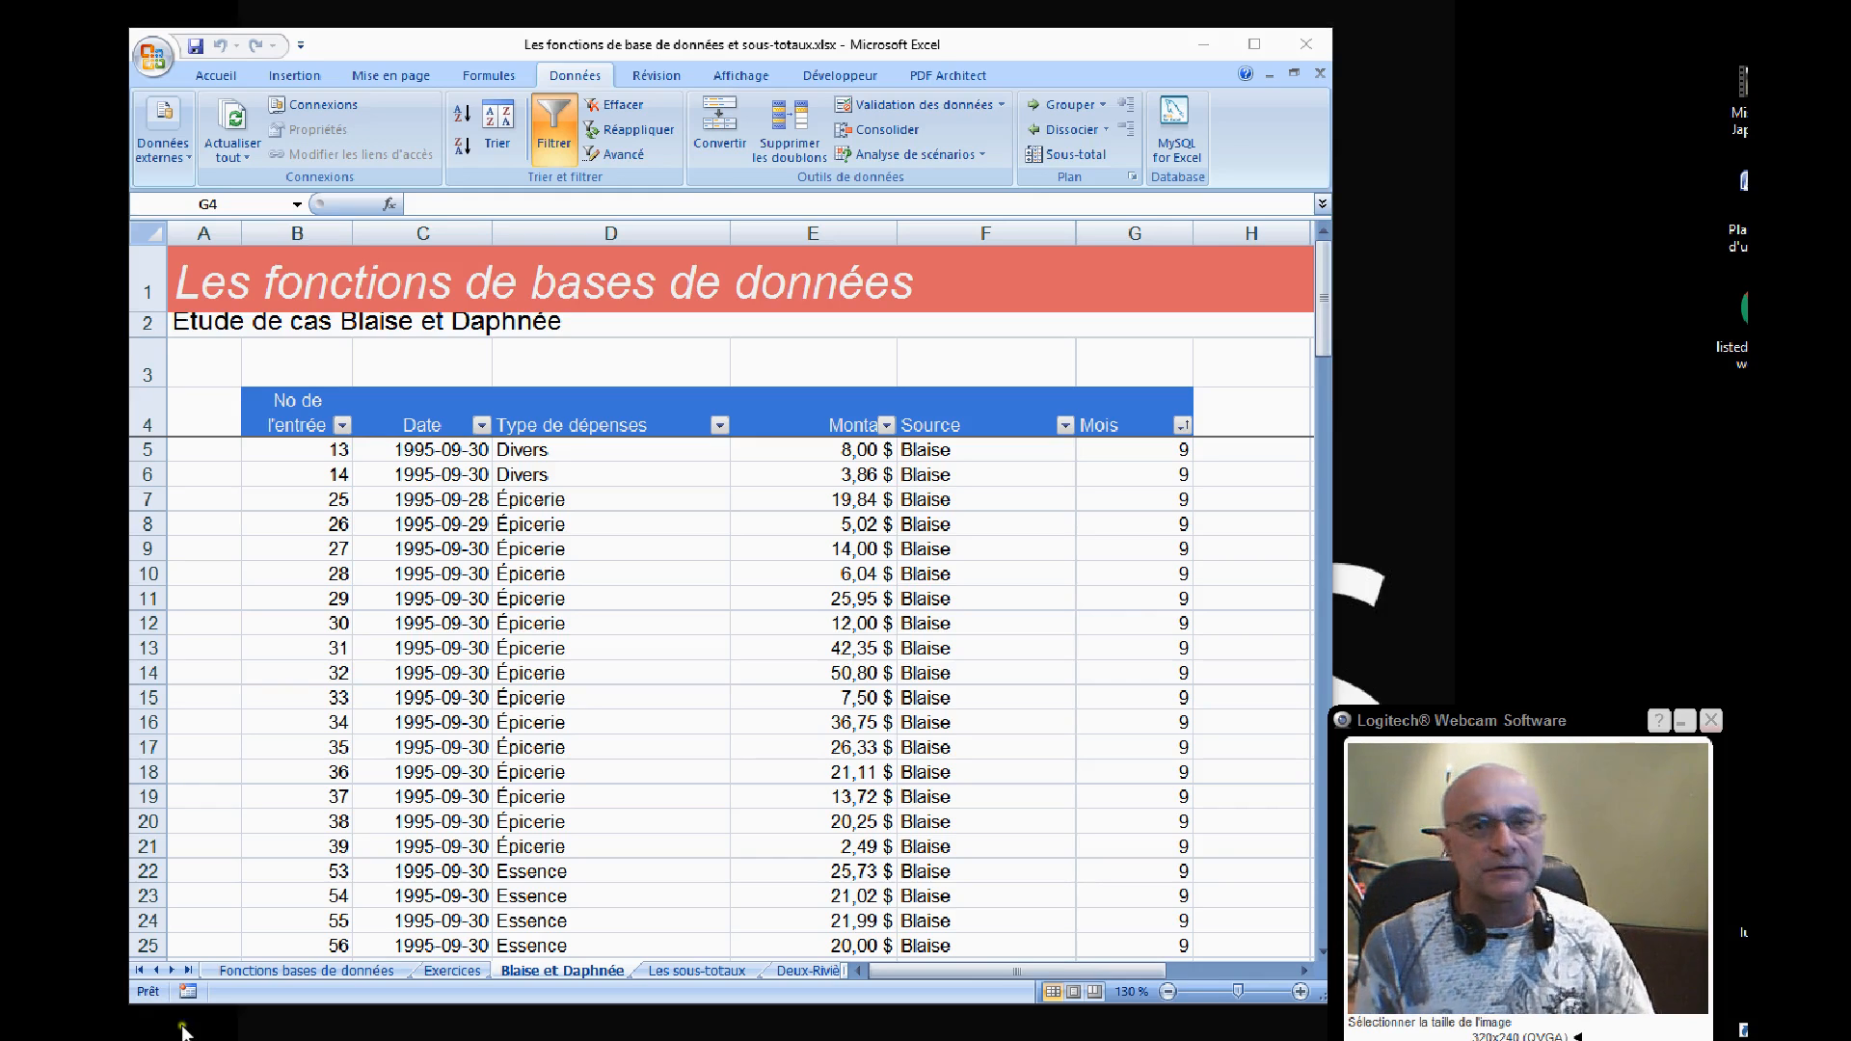
Create a pivot table on a new worksheet from the expense list in range B4:G75
left_click(292, 405)
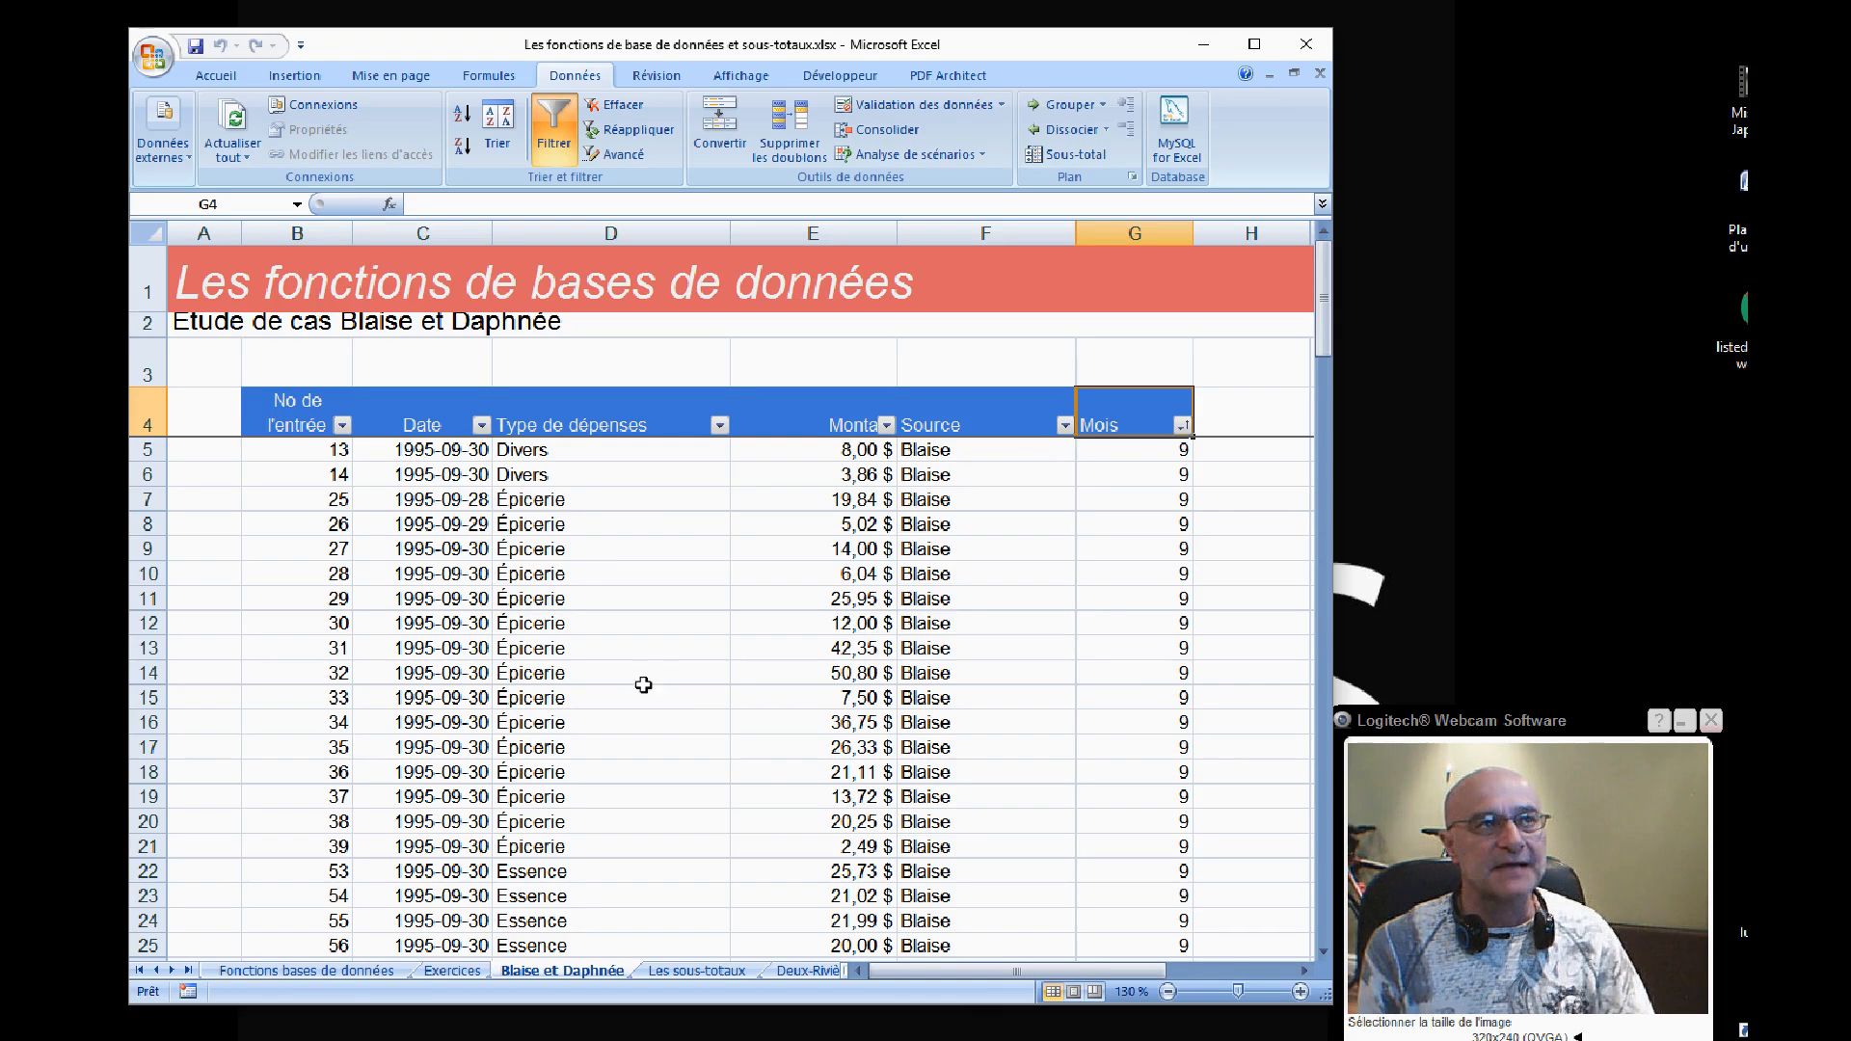
left_click(307, 77)
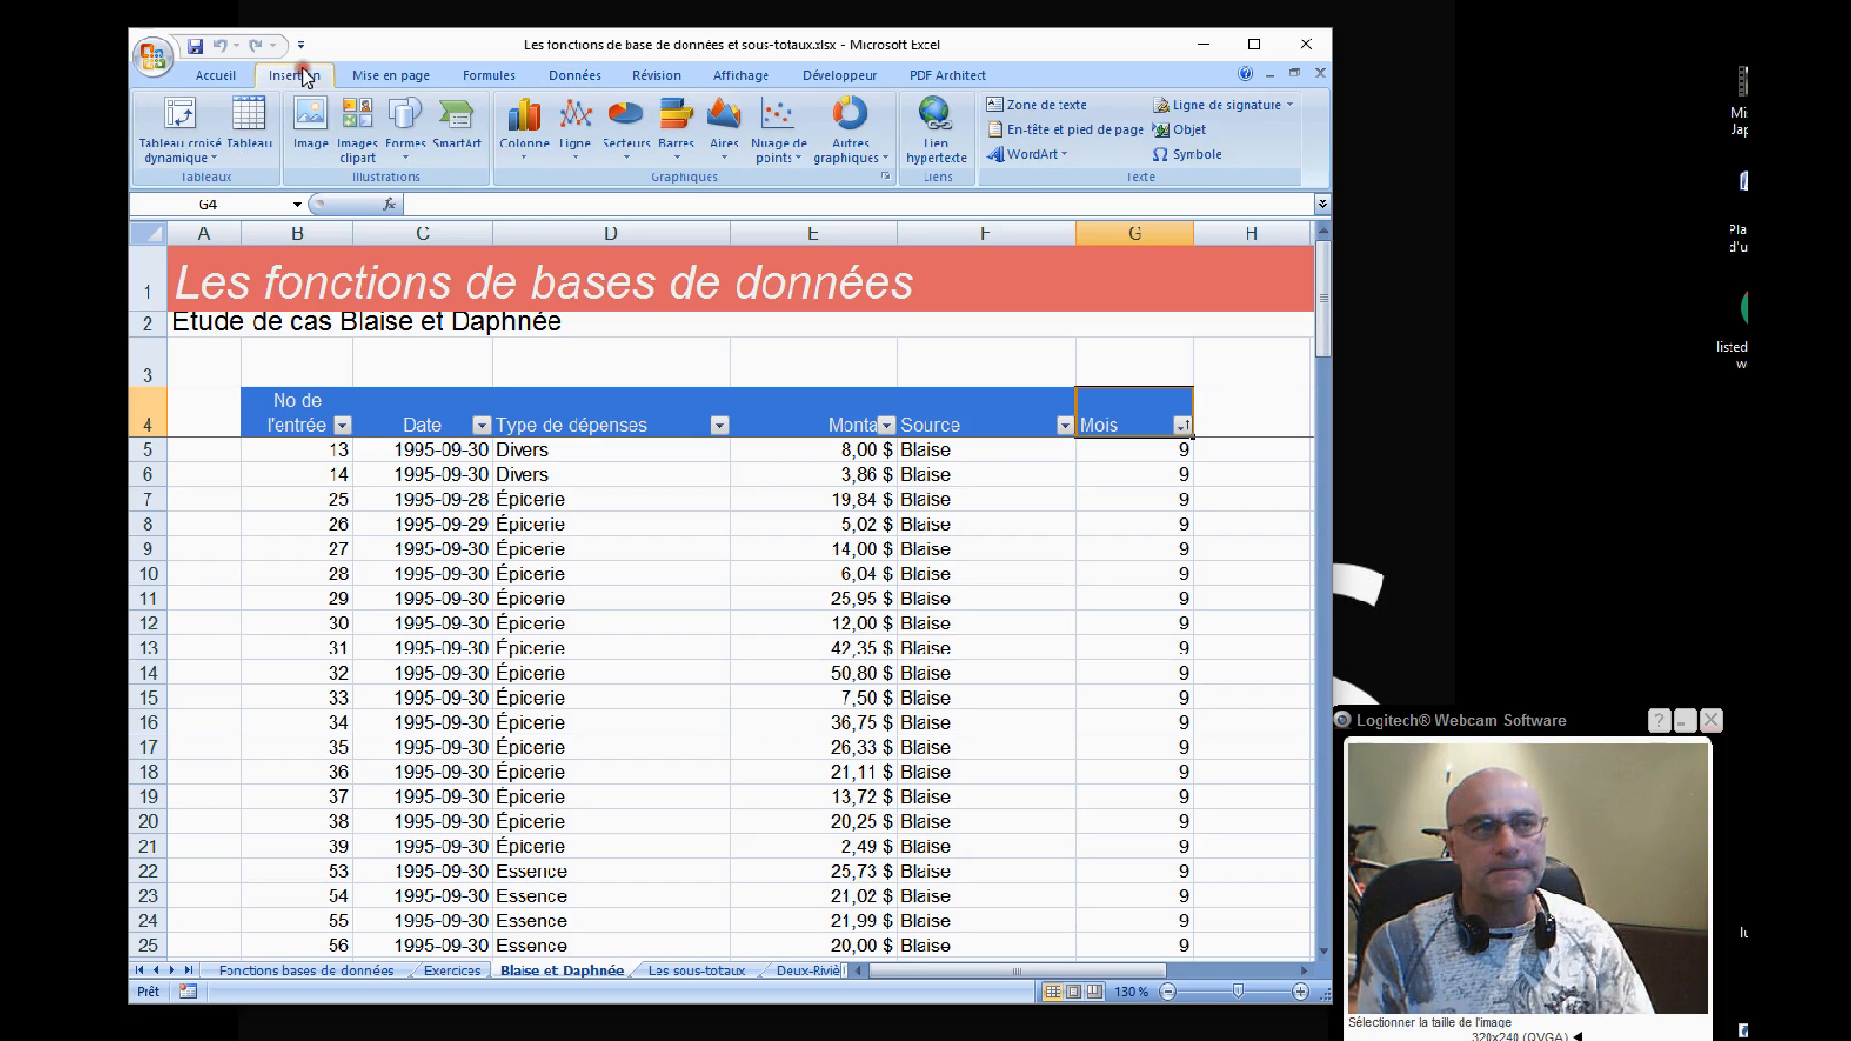
left_click(189, 135)
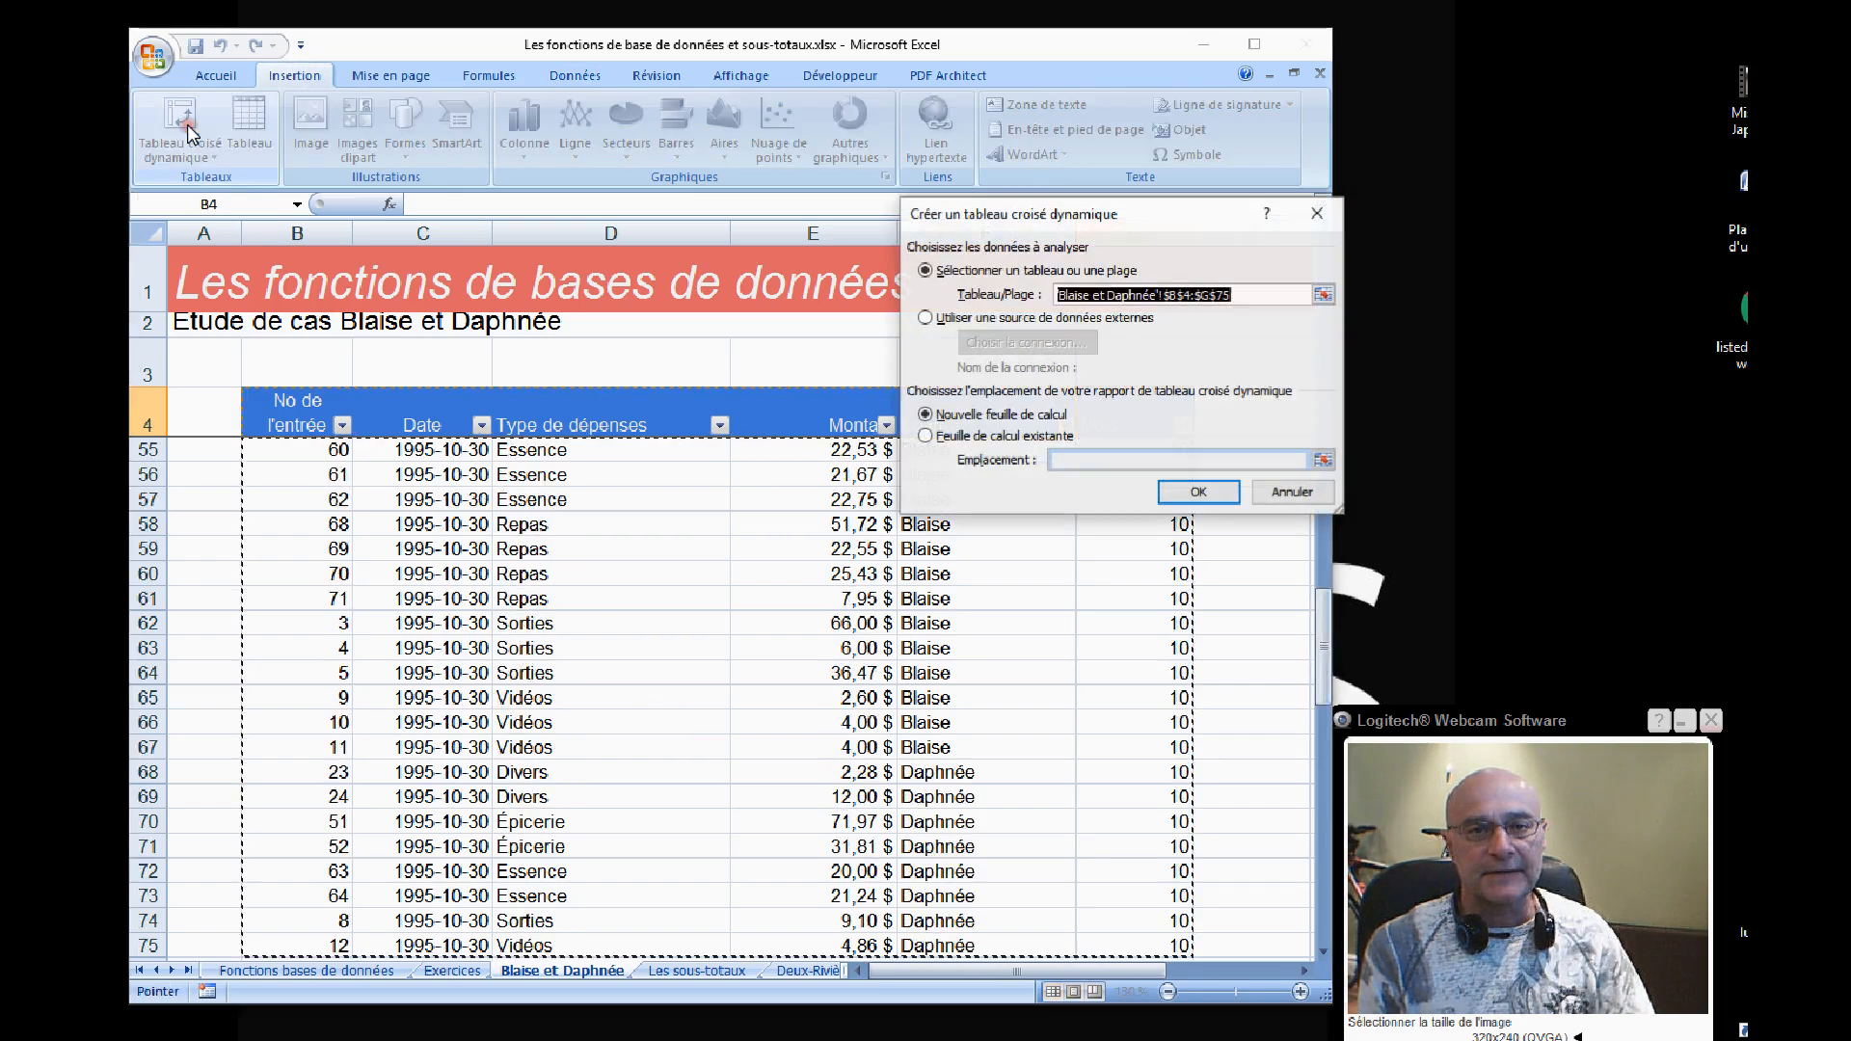
left_click_drag(1102, 225, 1474, 335)
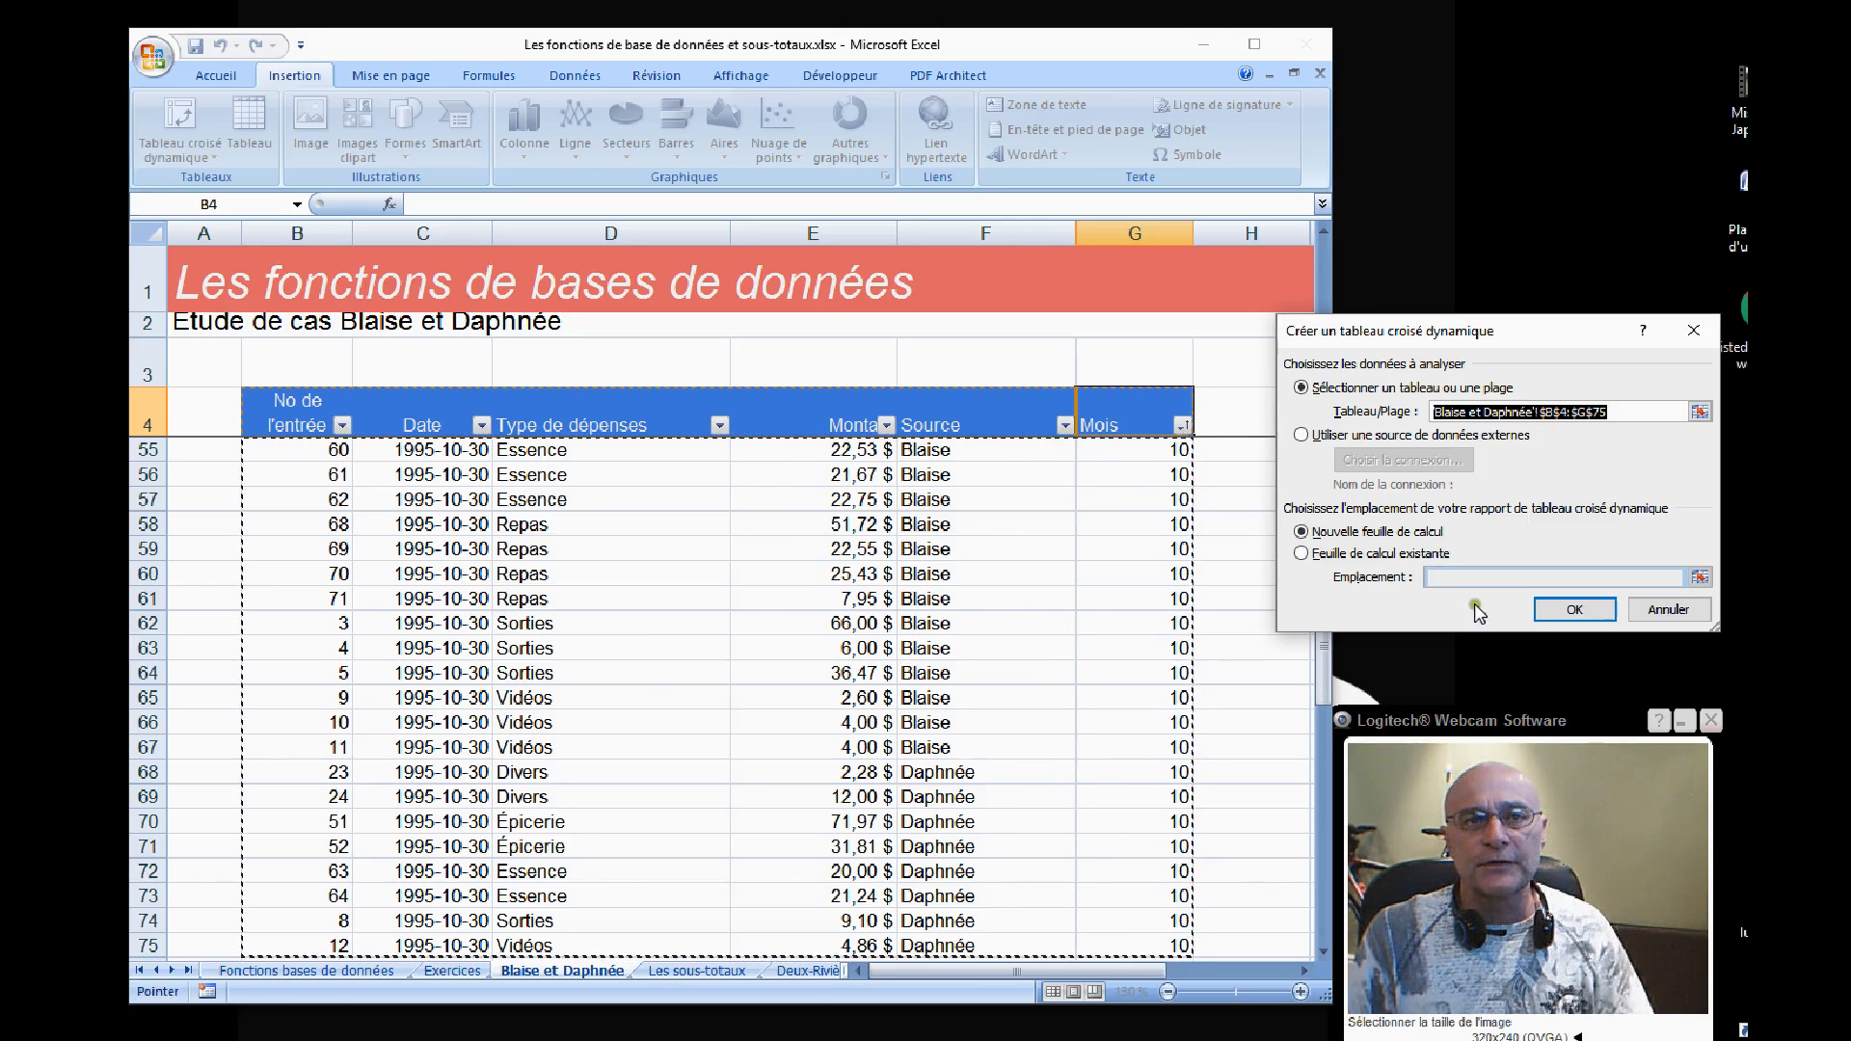
left_click(1572, 608)
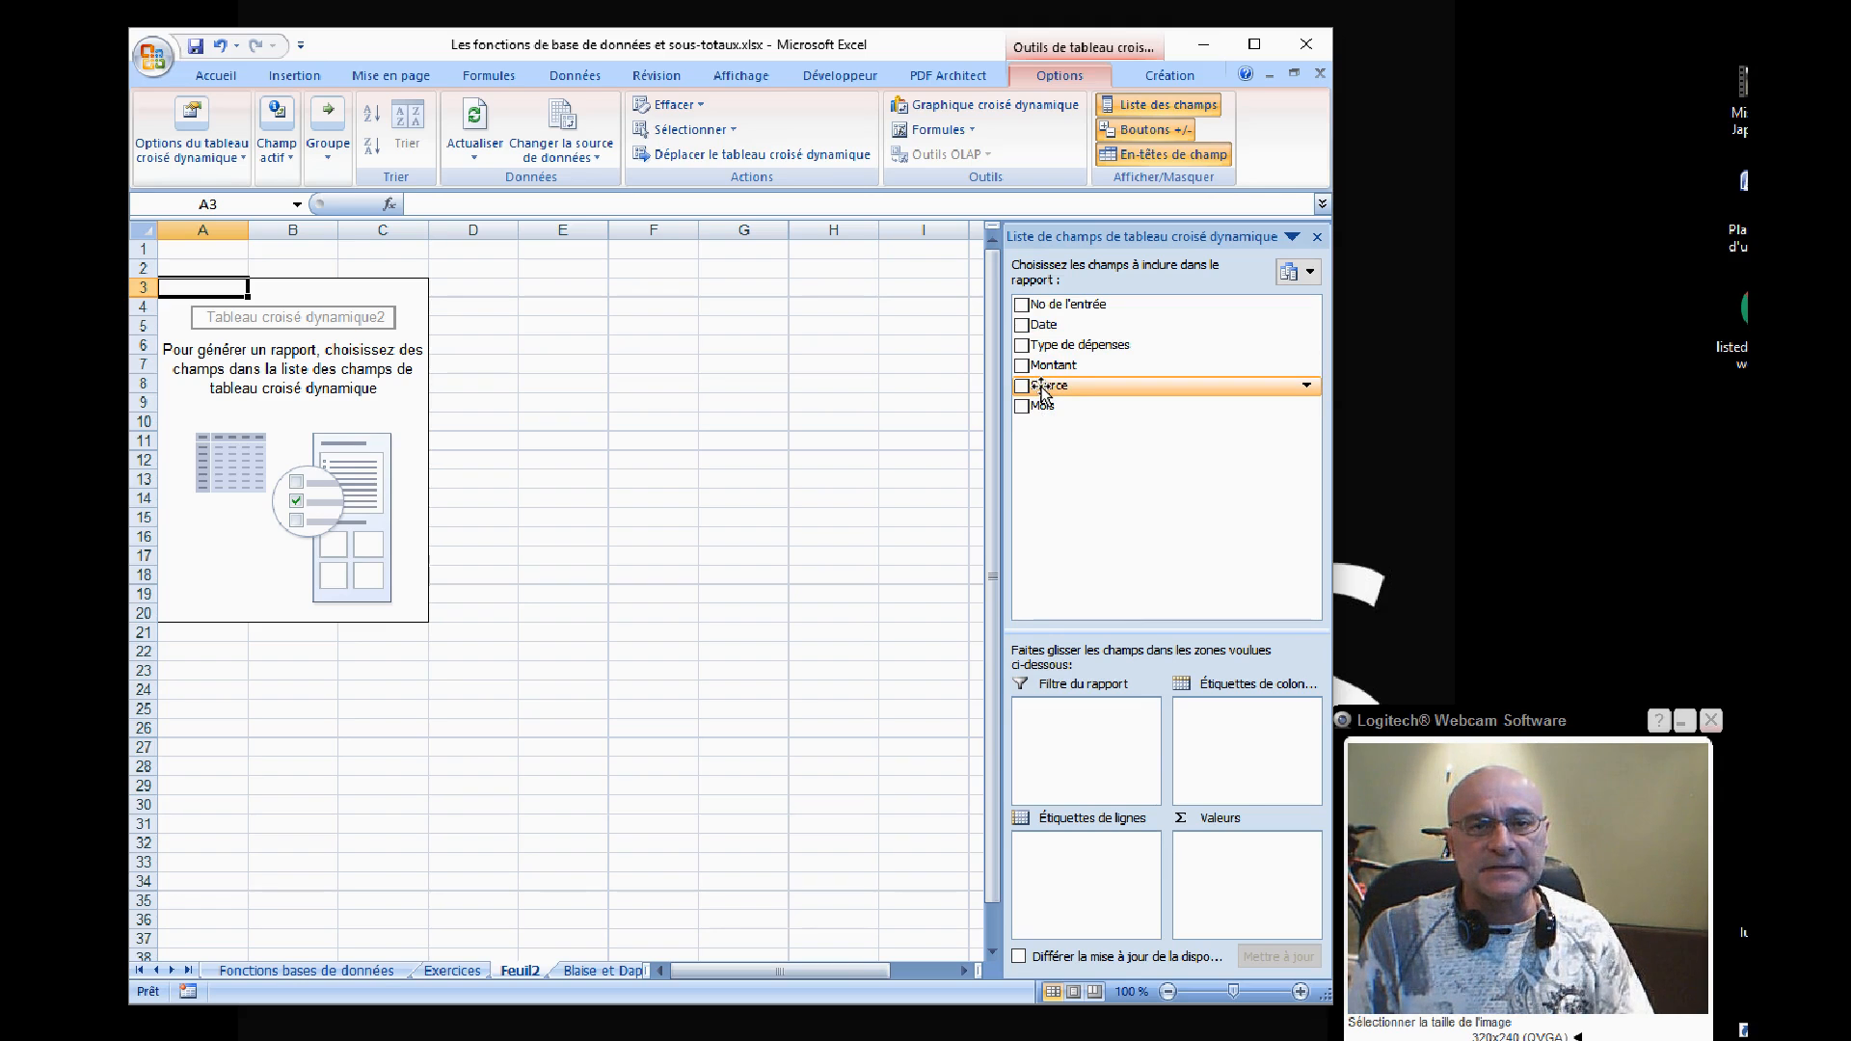
Add Montant to the pivot table's values, keeping Somme as its calculation in the value field settings
left_click_drag(1040, 390, 1258, 878)
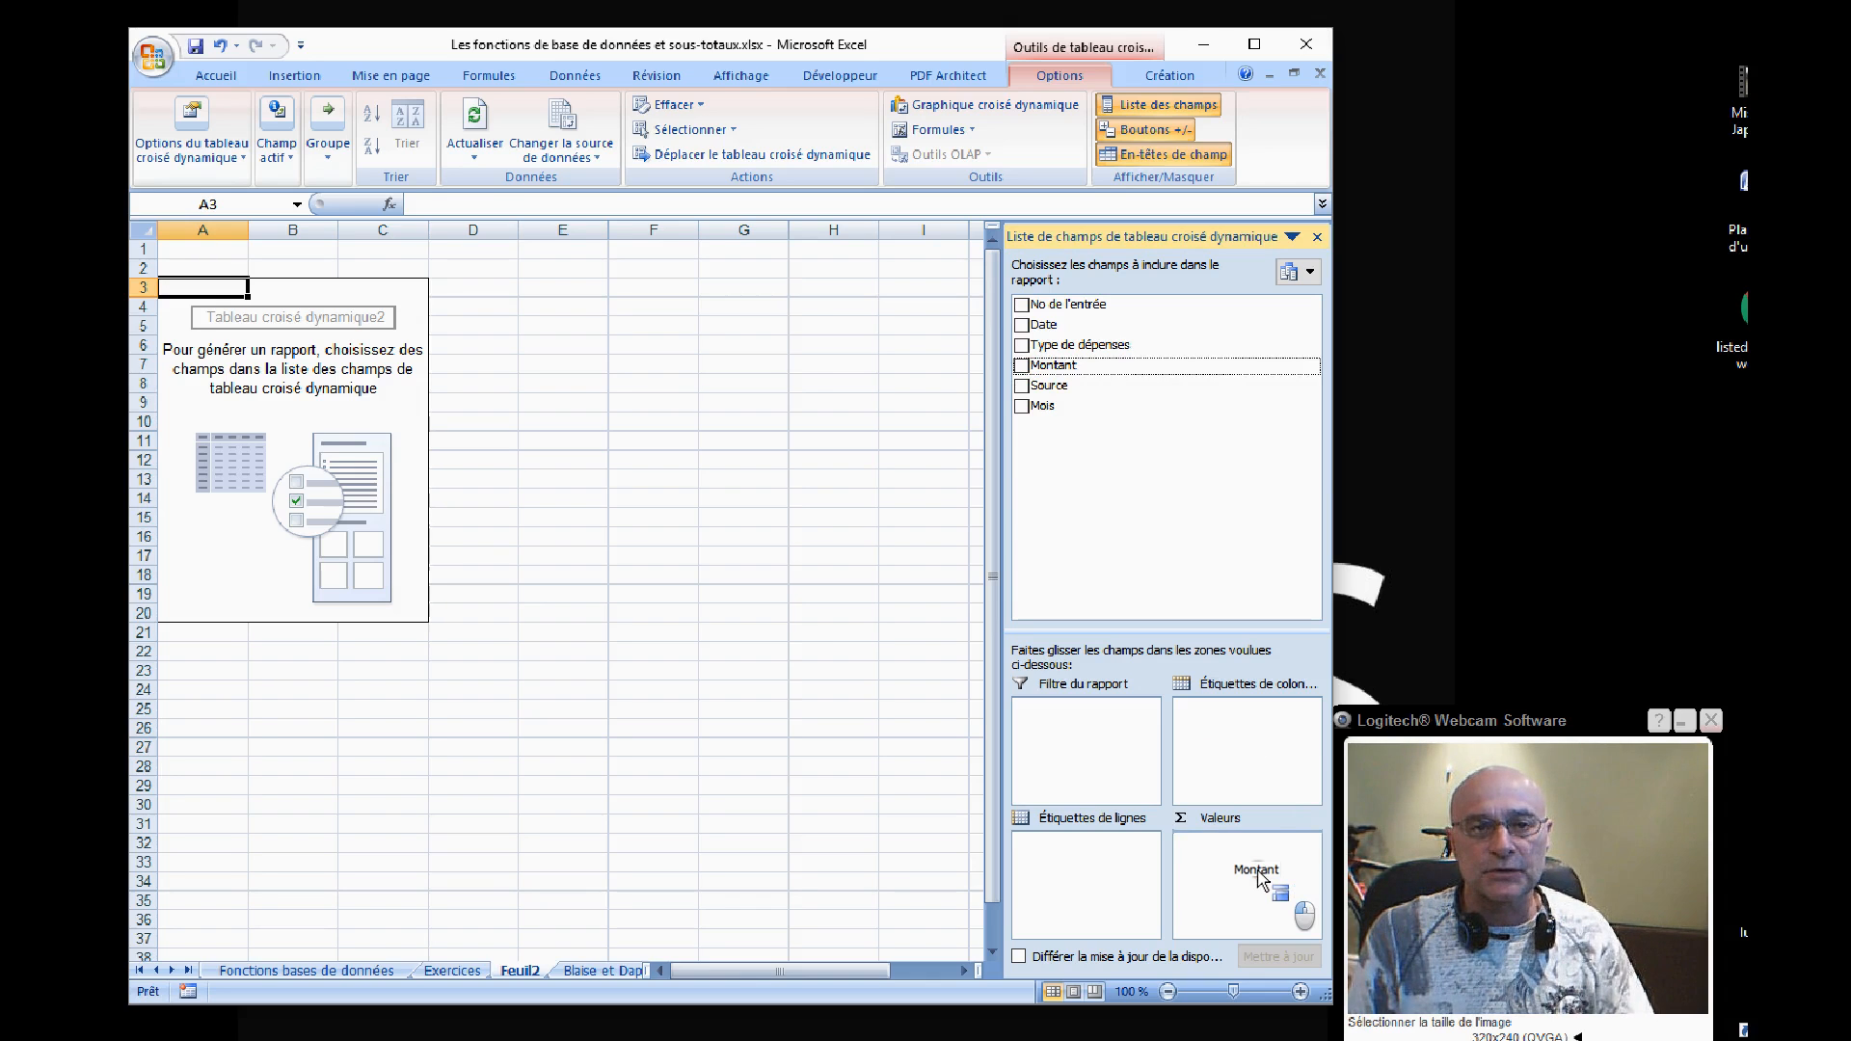
left_click_drag(1259, 878, 1258, 876)
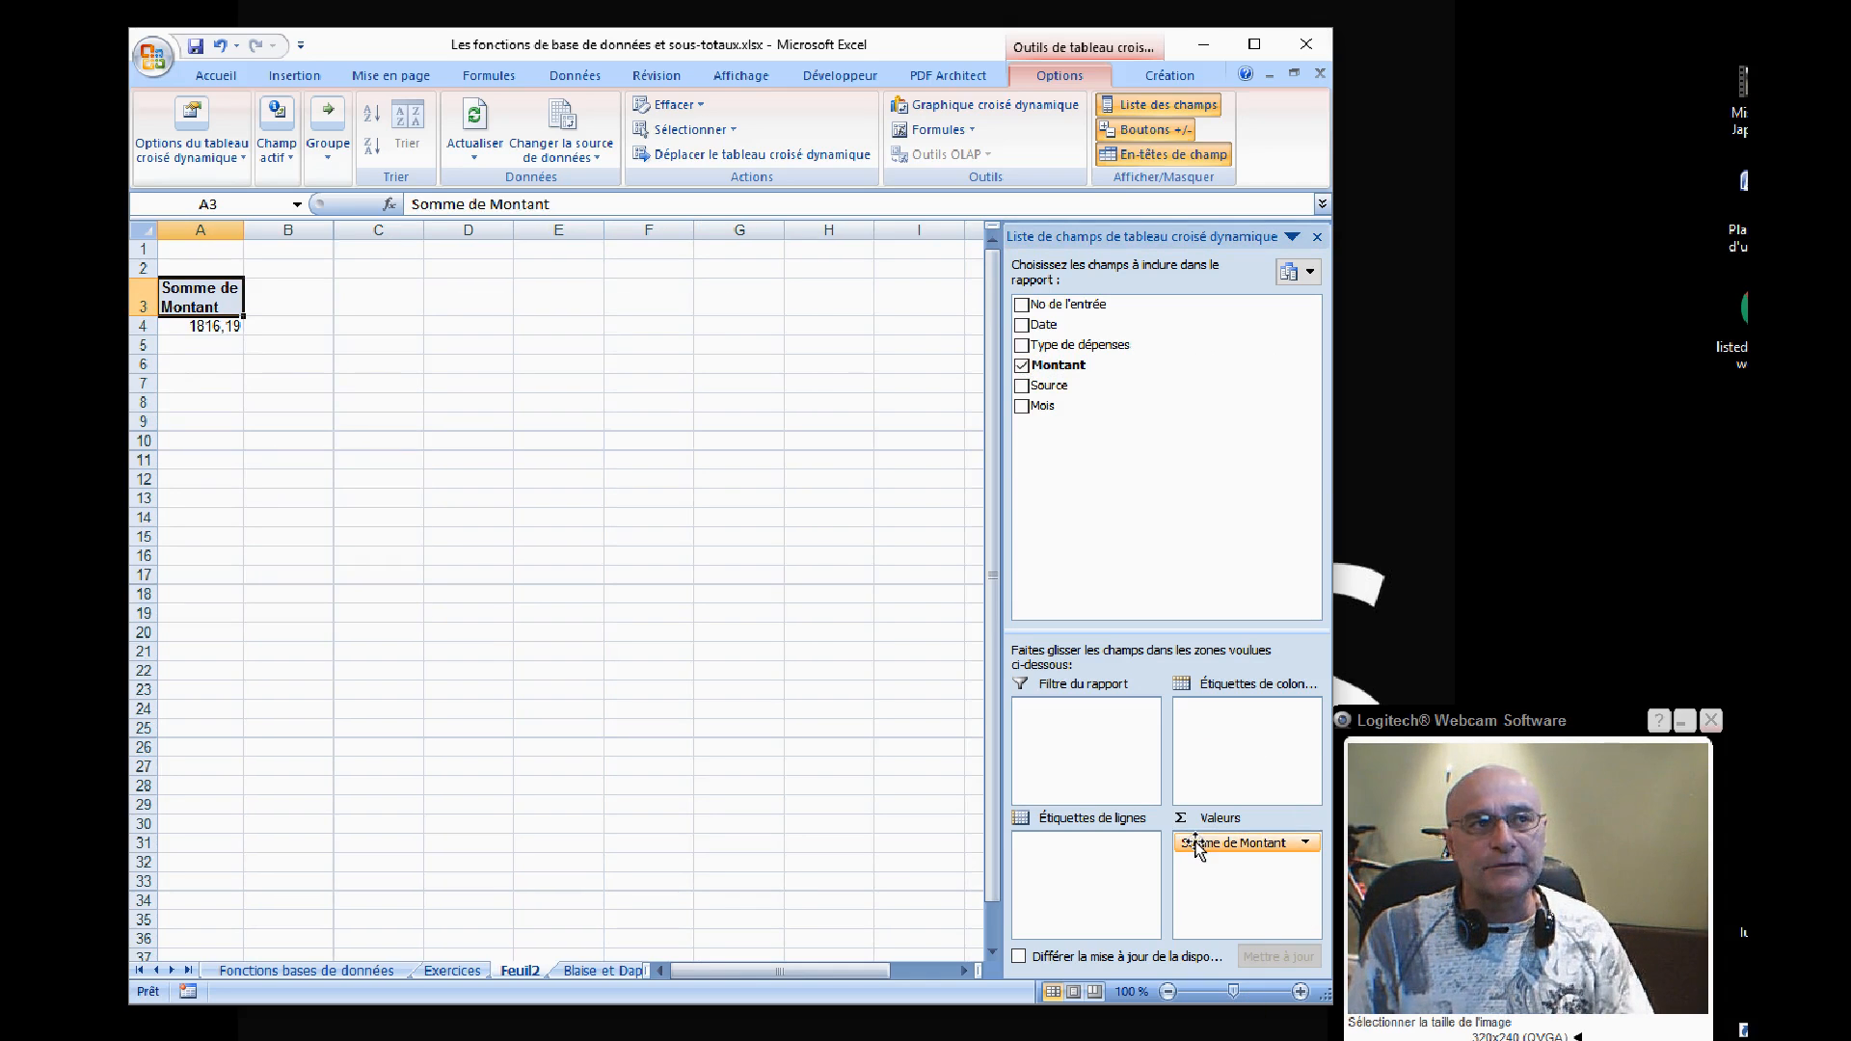
left_click(1307, 844)
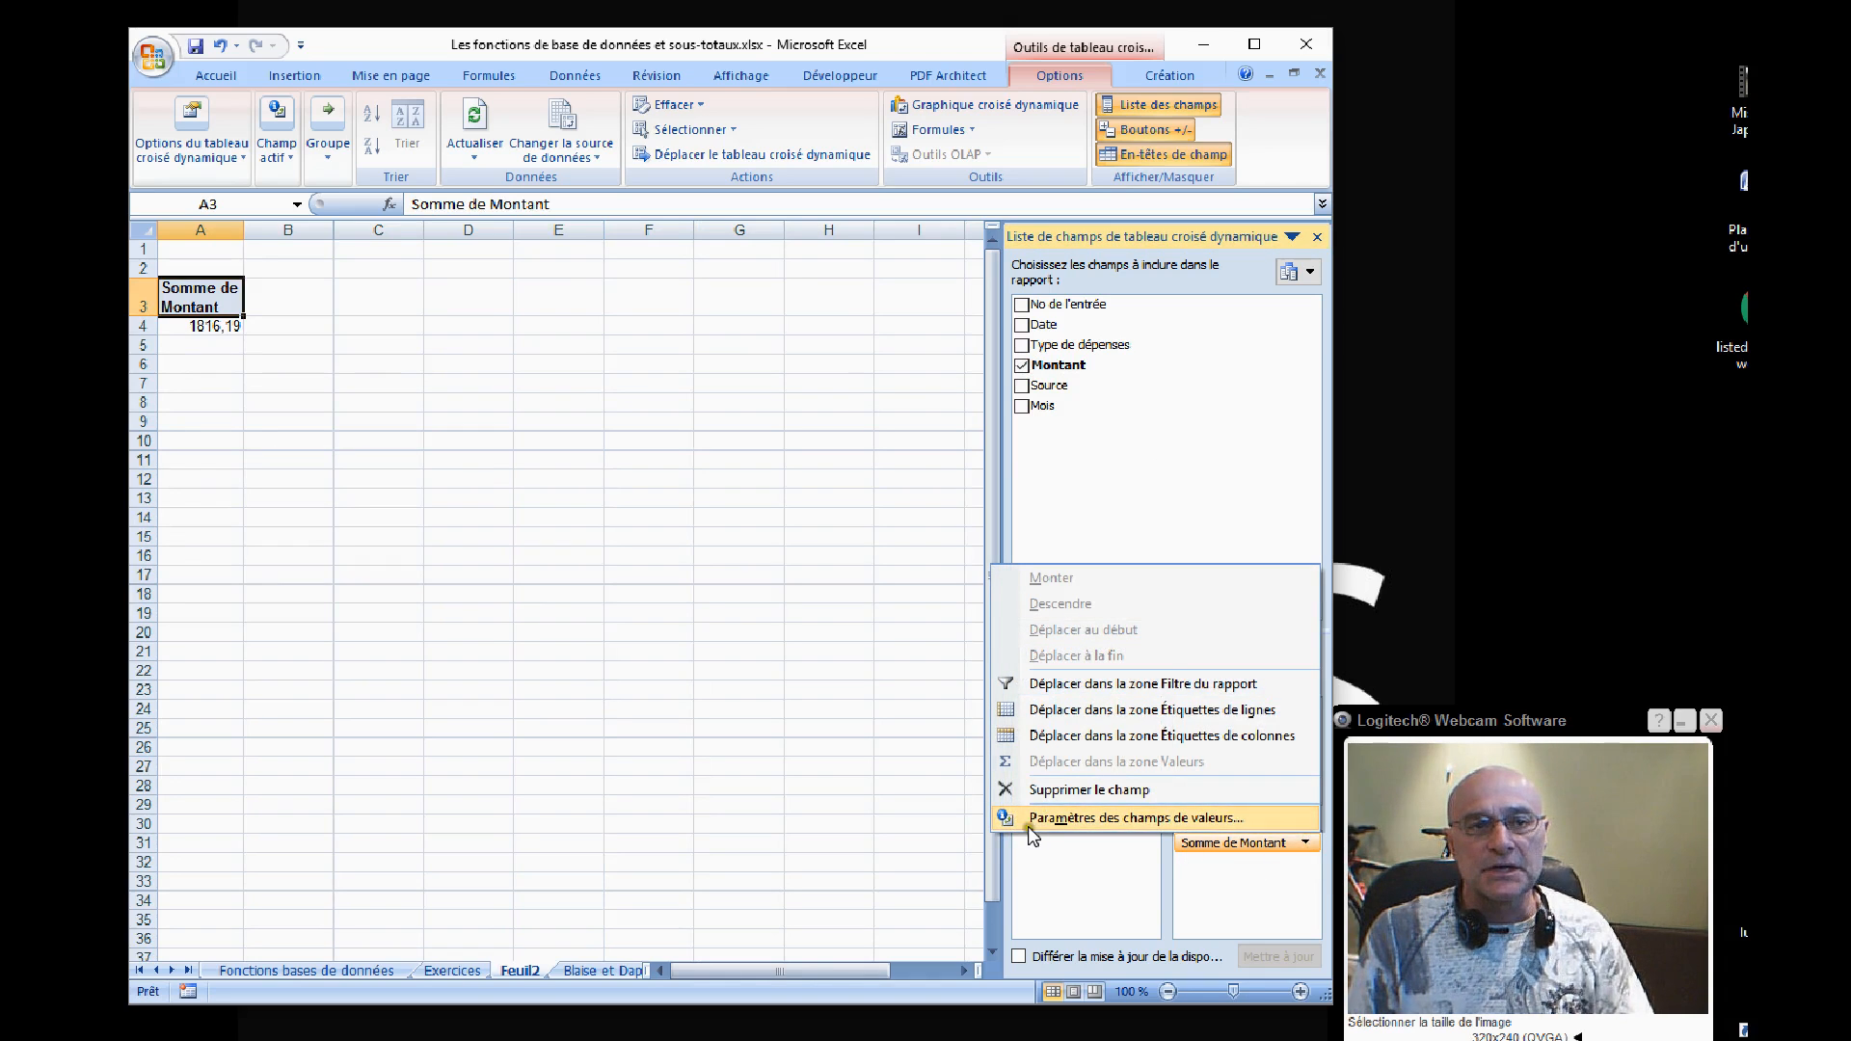
left_click(1079, 820)
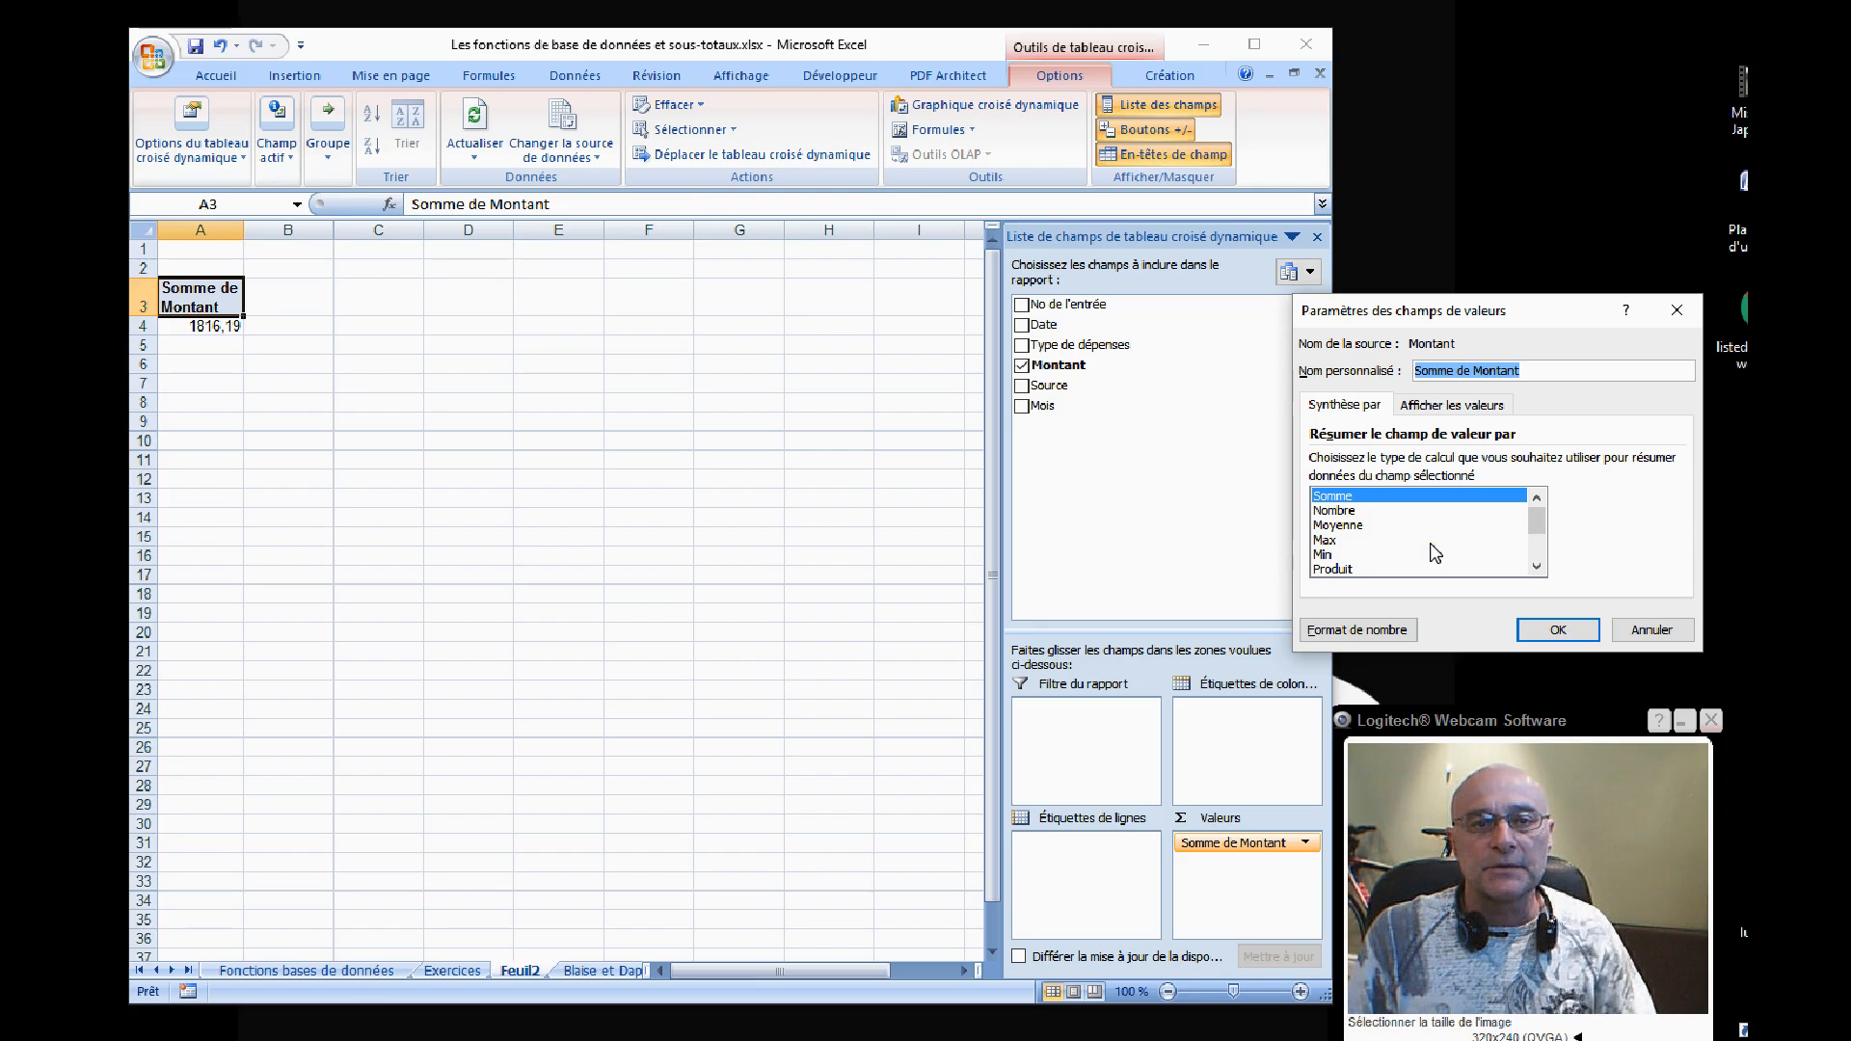
left_click(1557, 629)
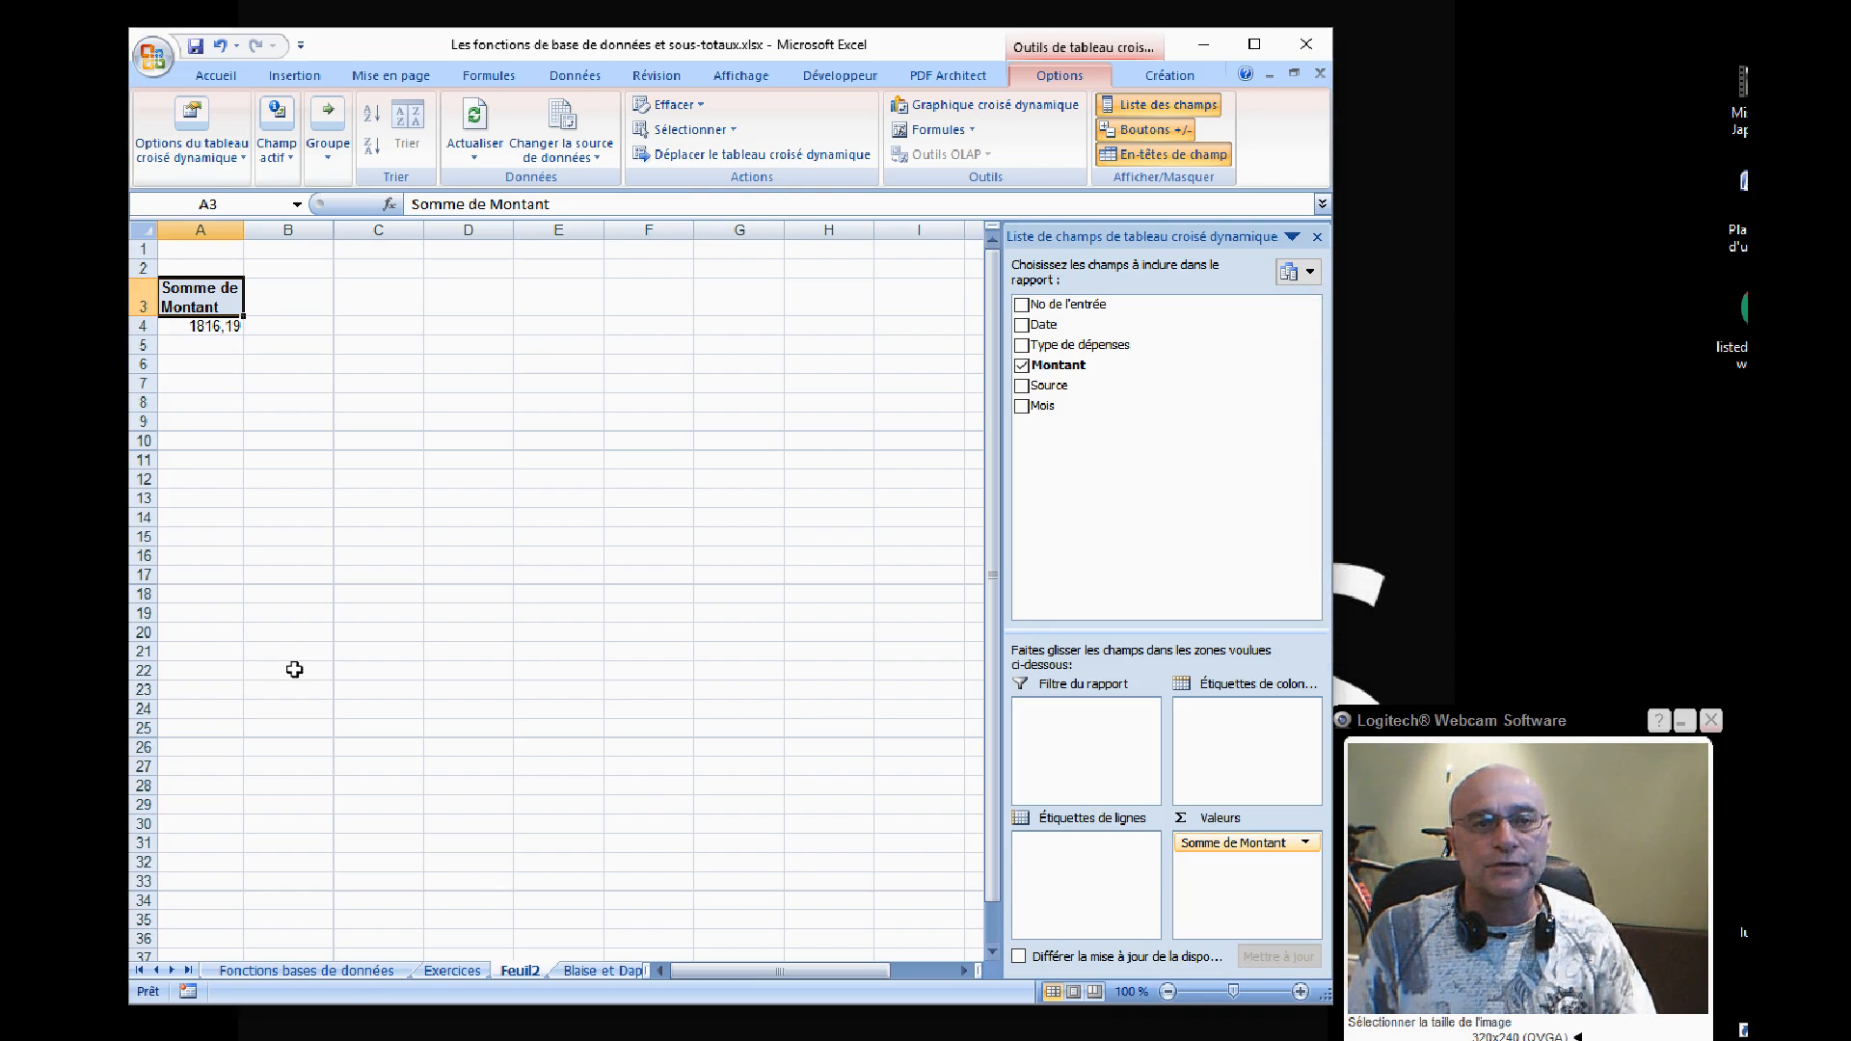
mouse_move(192, 326)
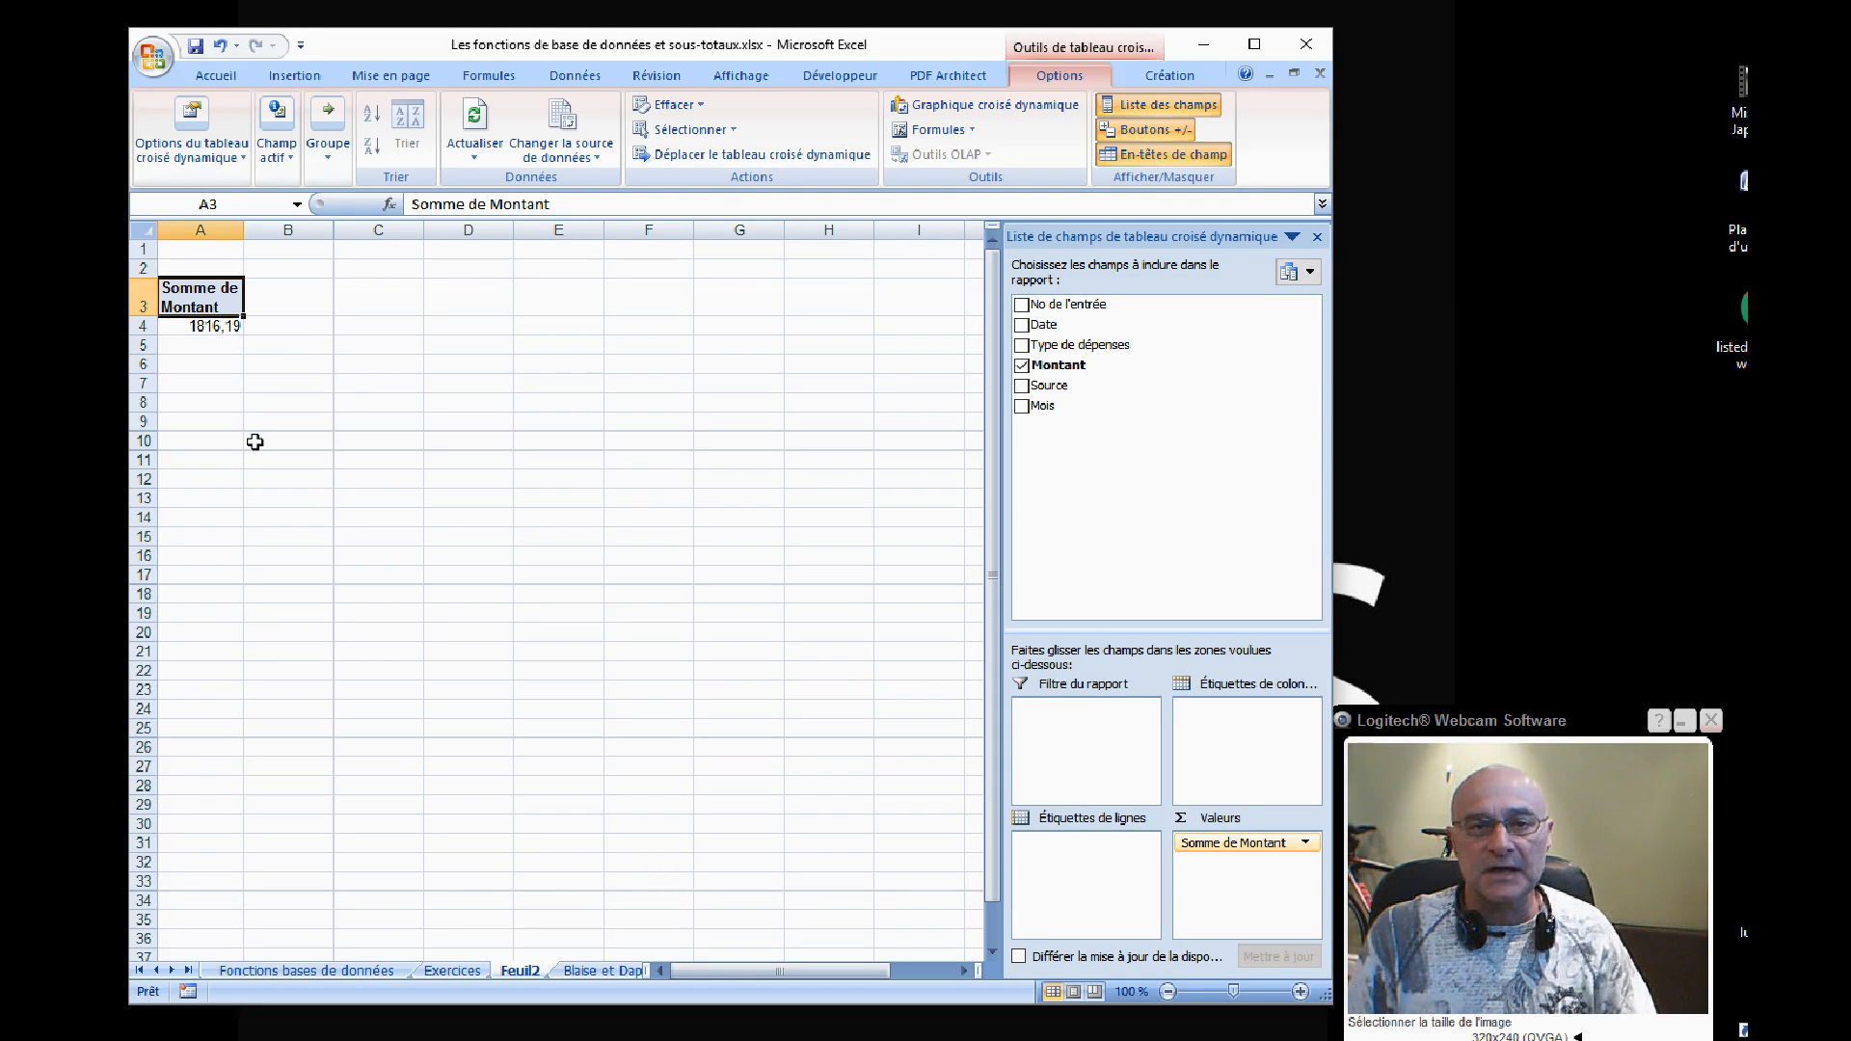
Add Type de dépenses as the pivot table's row labels and widen column A to fit the labels
left_click(579, 972)
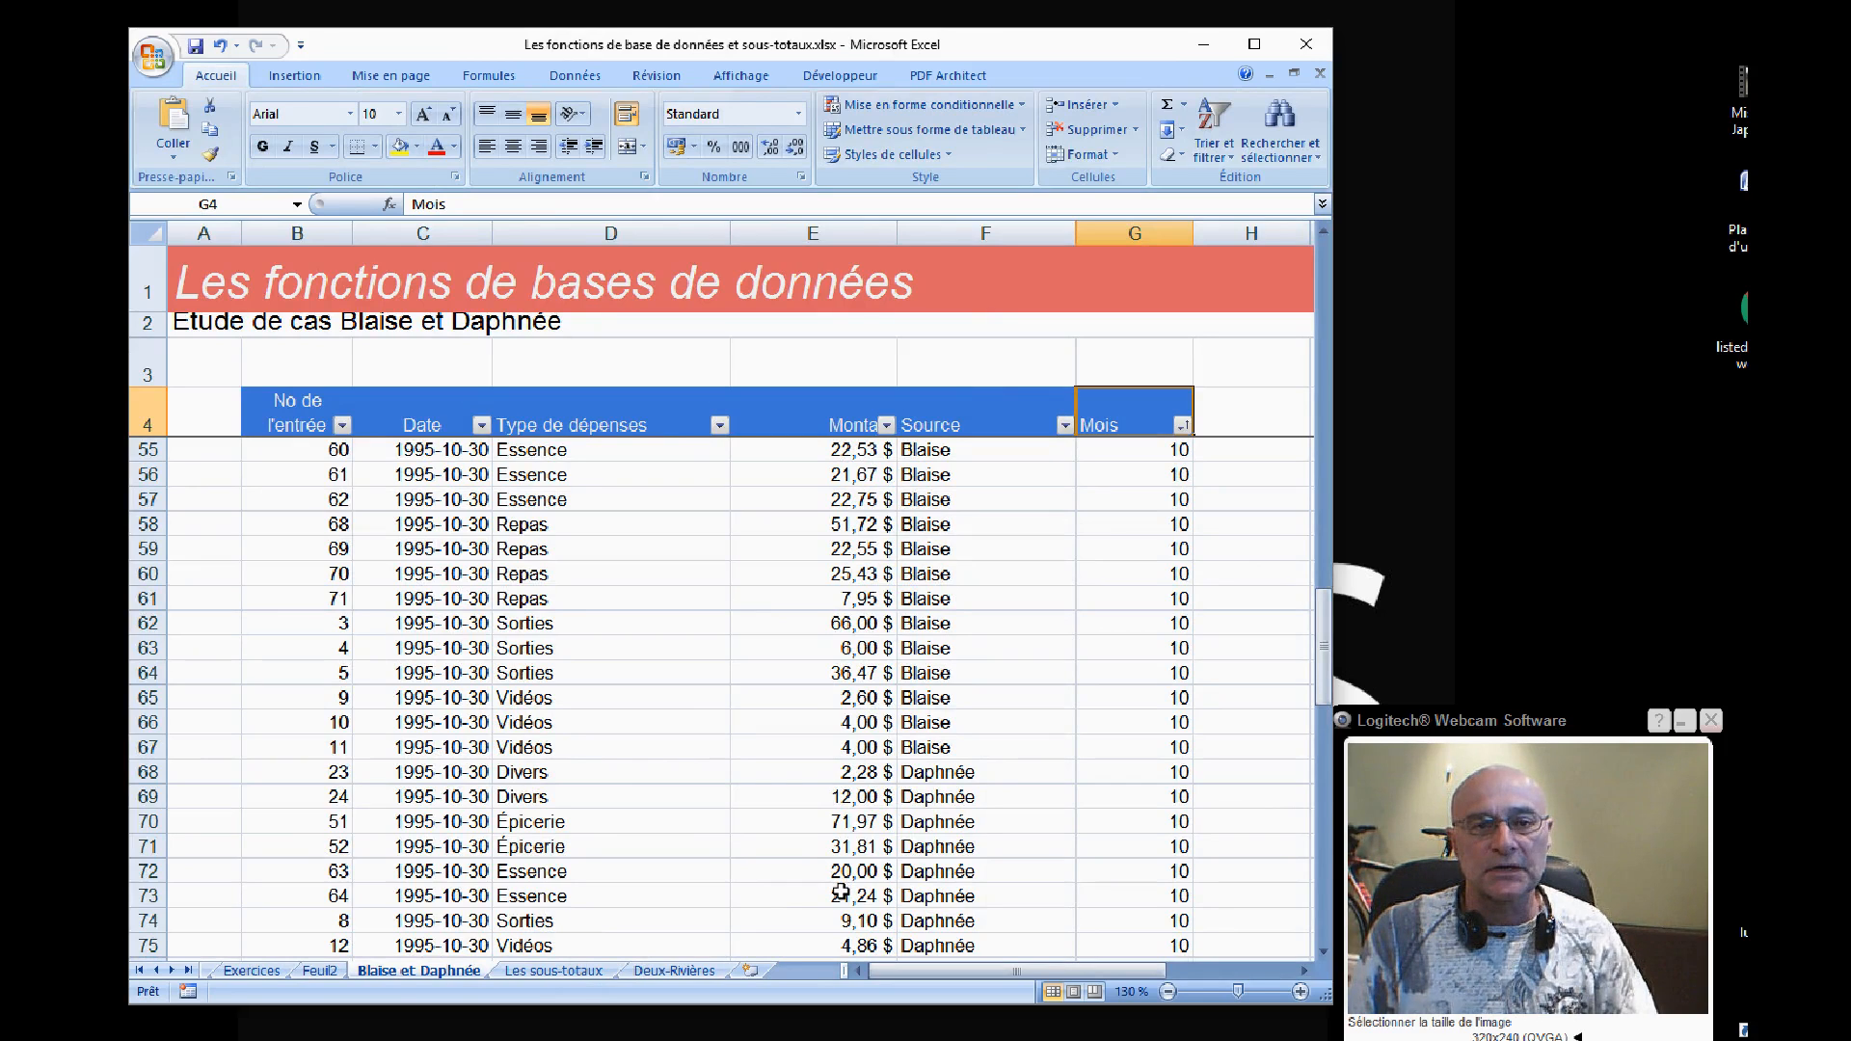
left_click(319, 971)
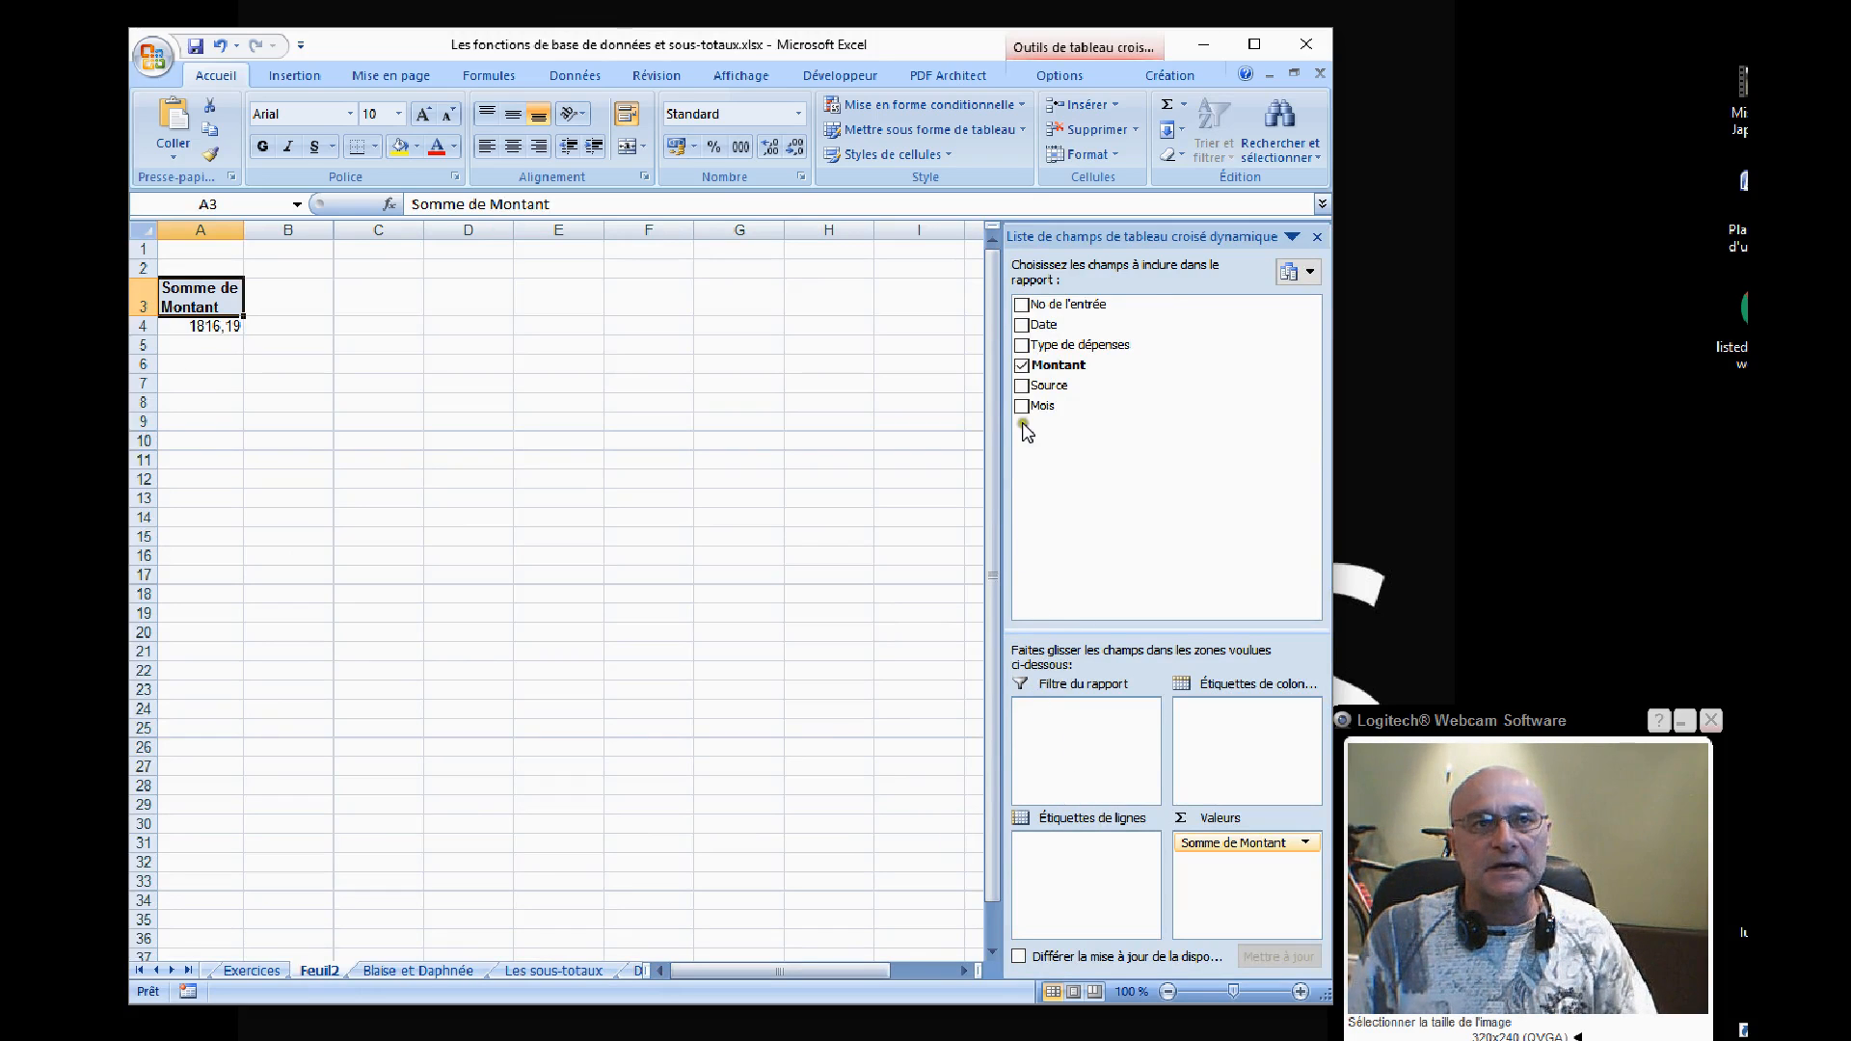
left_click_drag(1054, 349, 1080, 879)
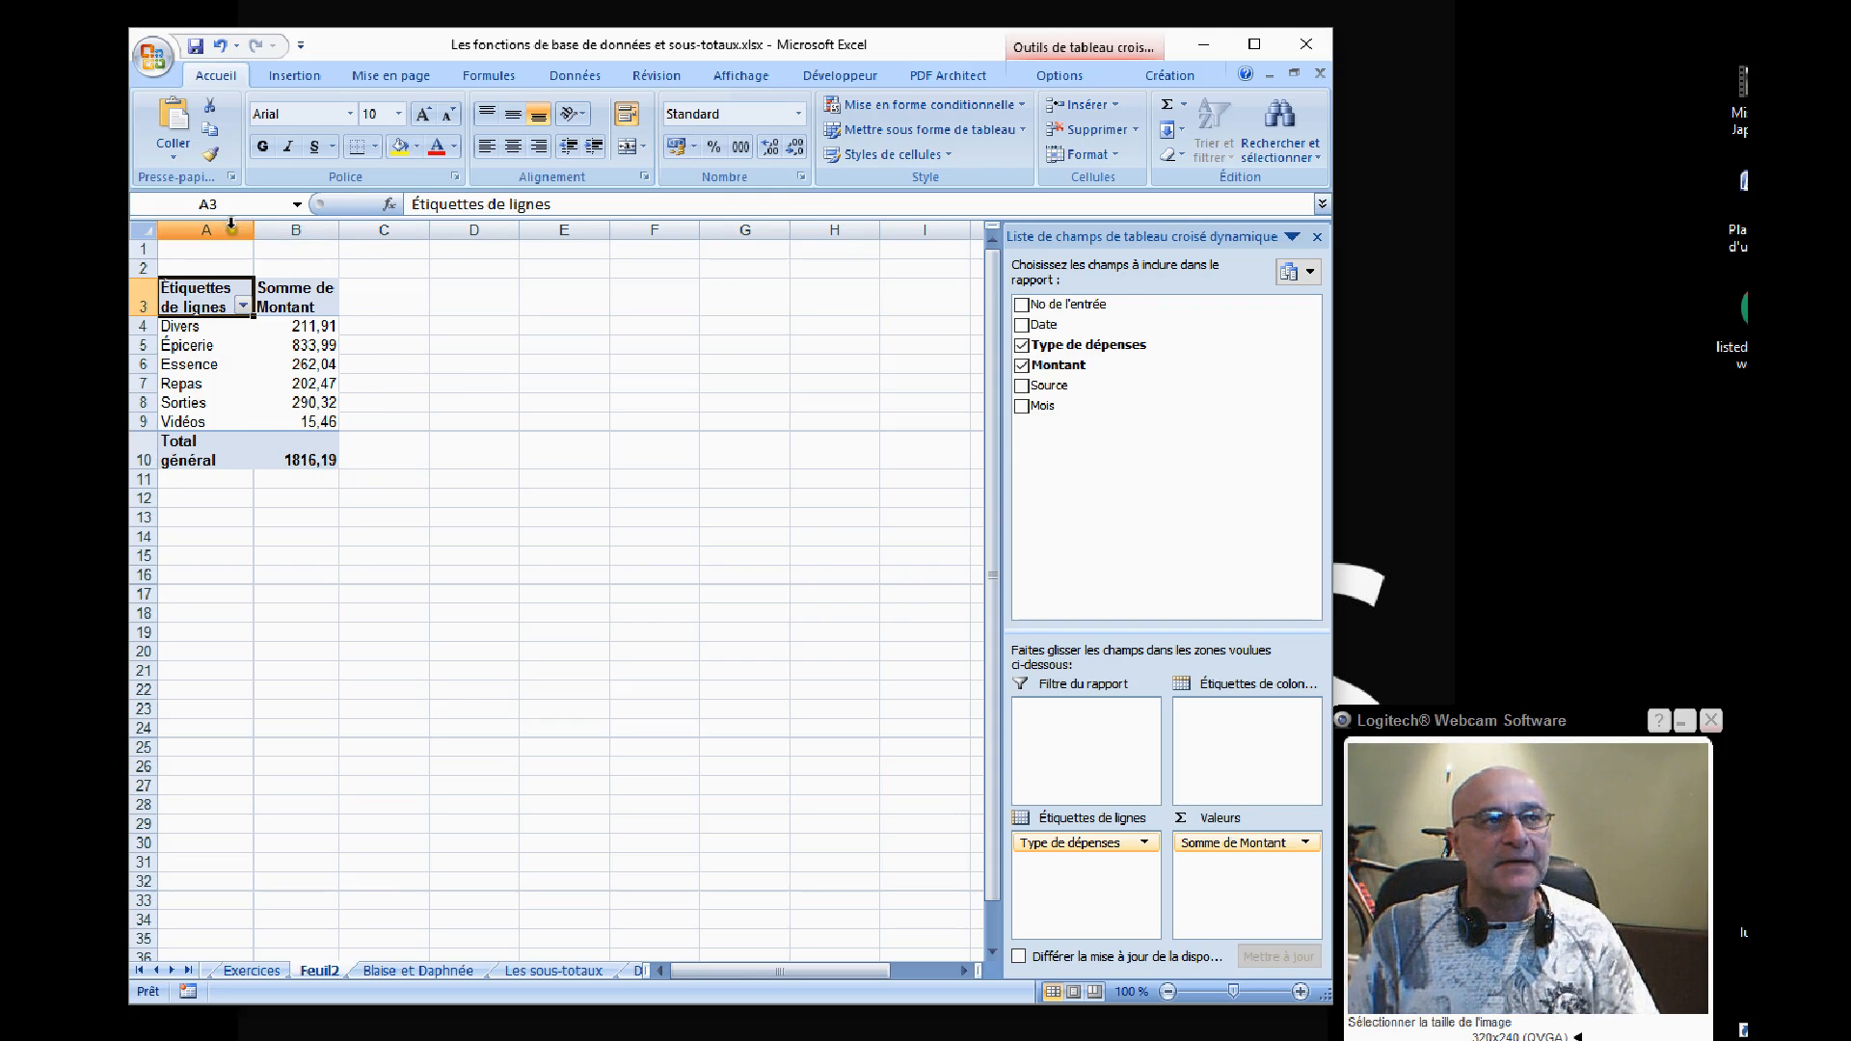
left_click_drag(229, 228, 290, 226)
left_click(343, 362)
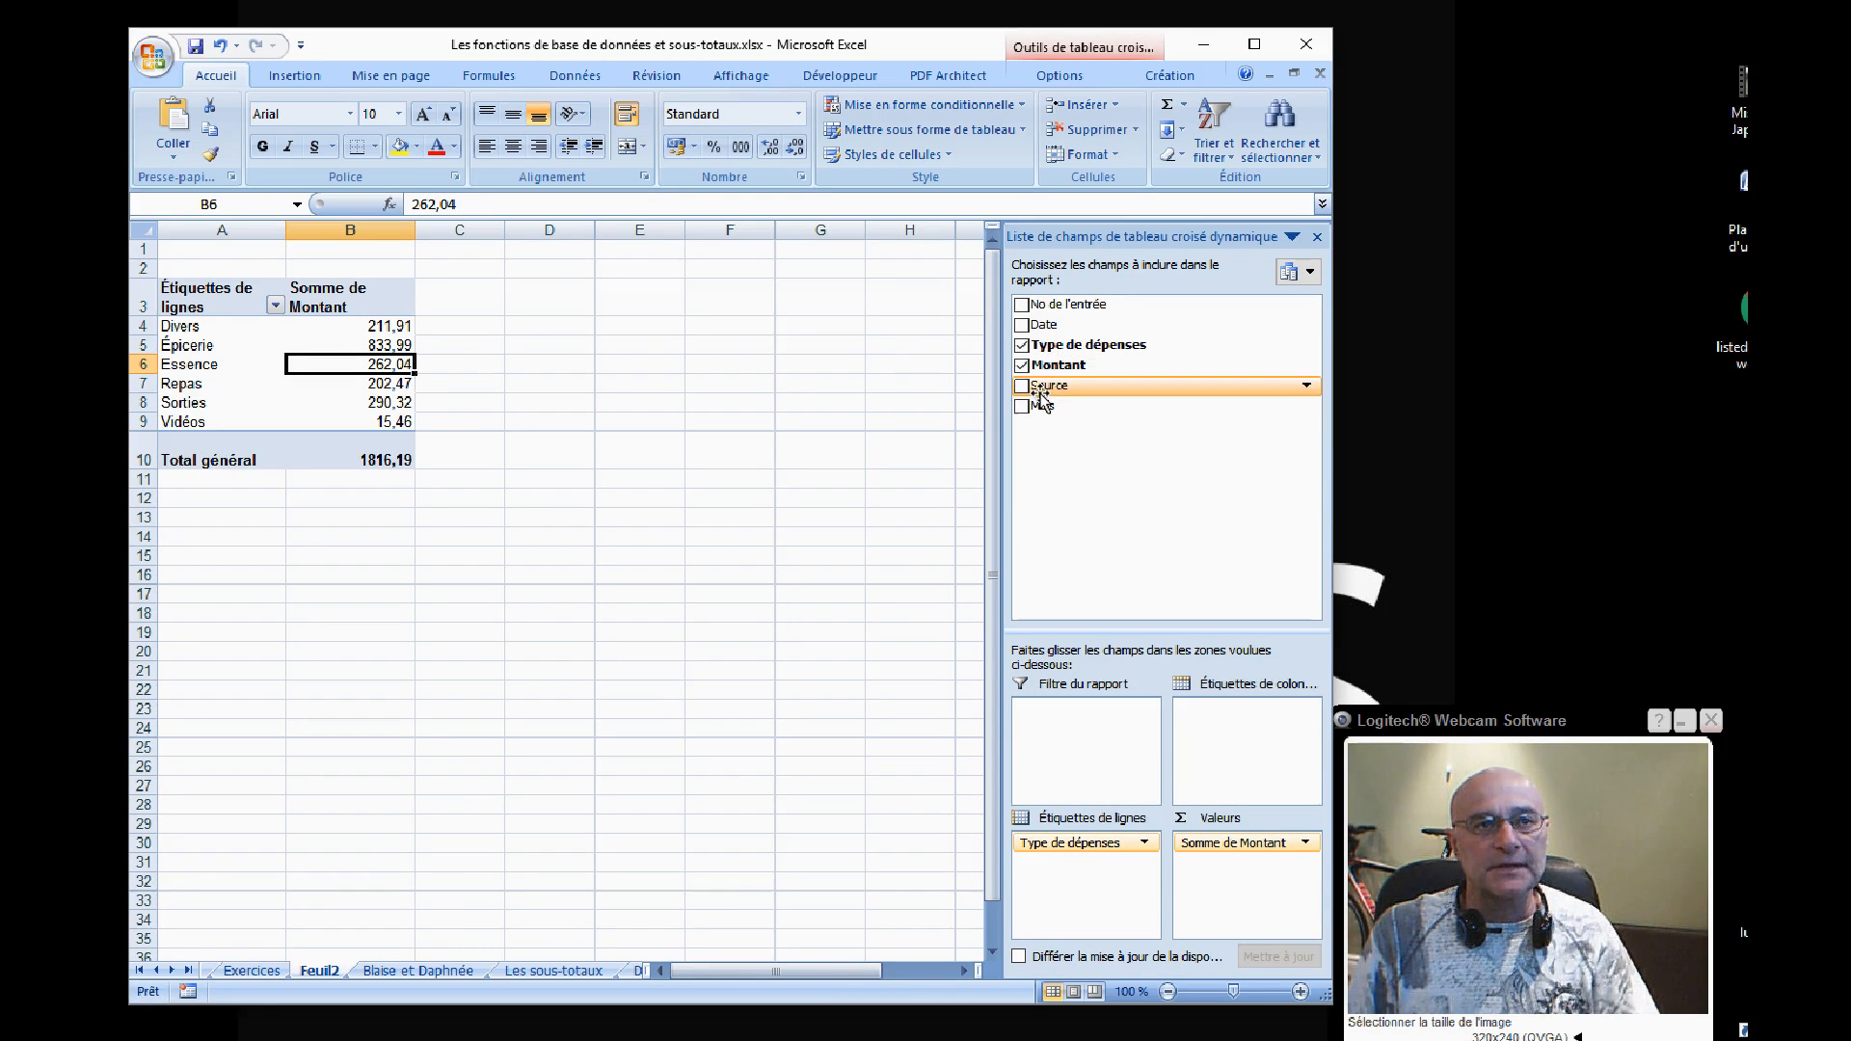
Add Source as the column labels and, after checking the Mois column in the source list, Mois as the report filter
left_click_drag(1040, 389, 1254, 738)
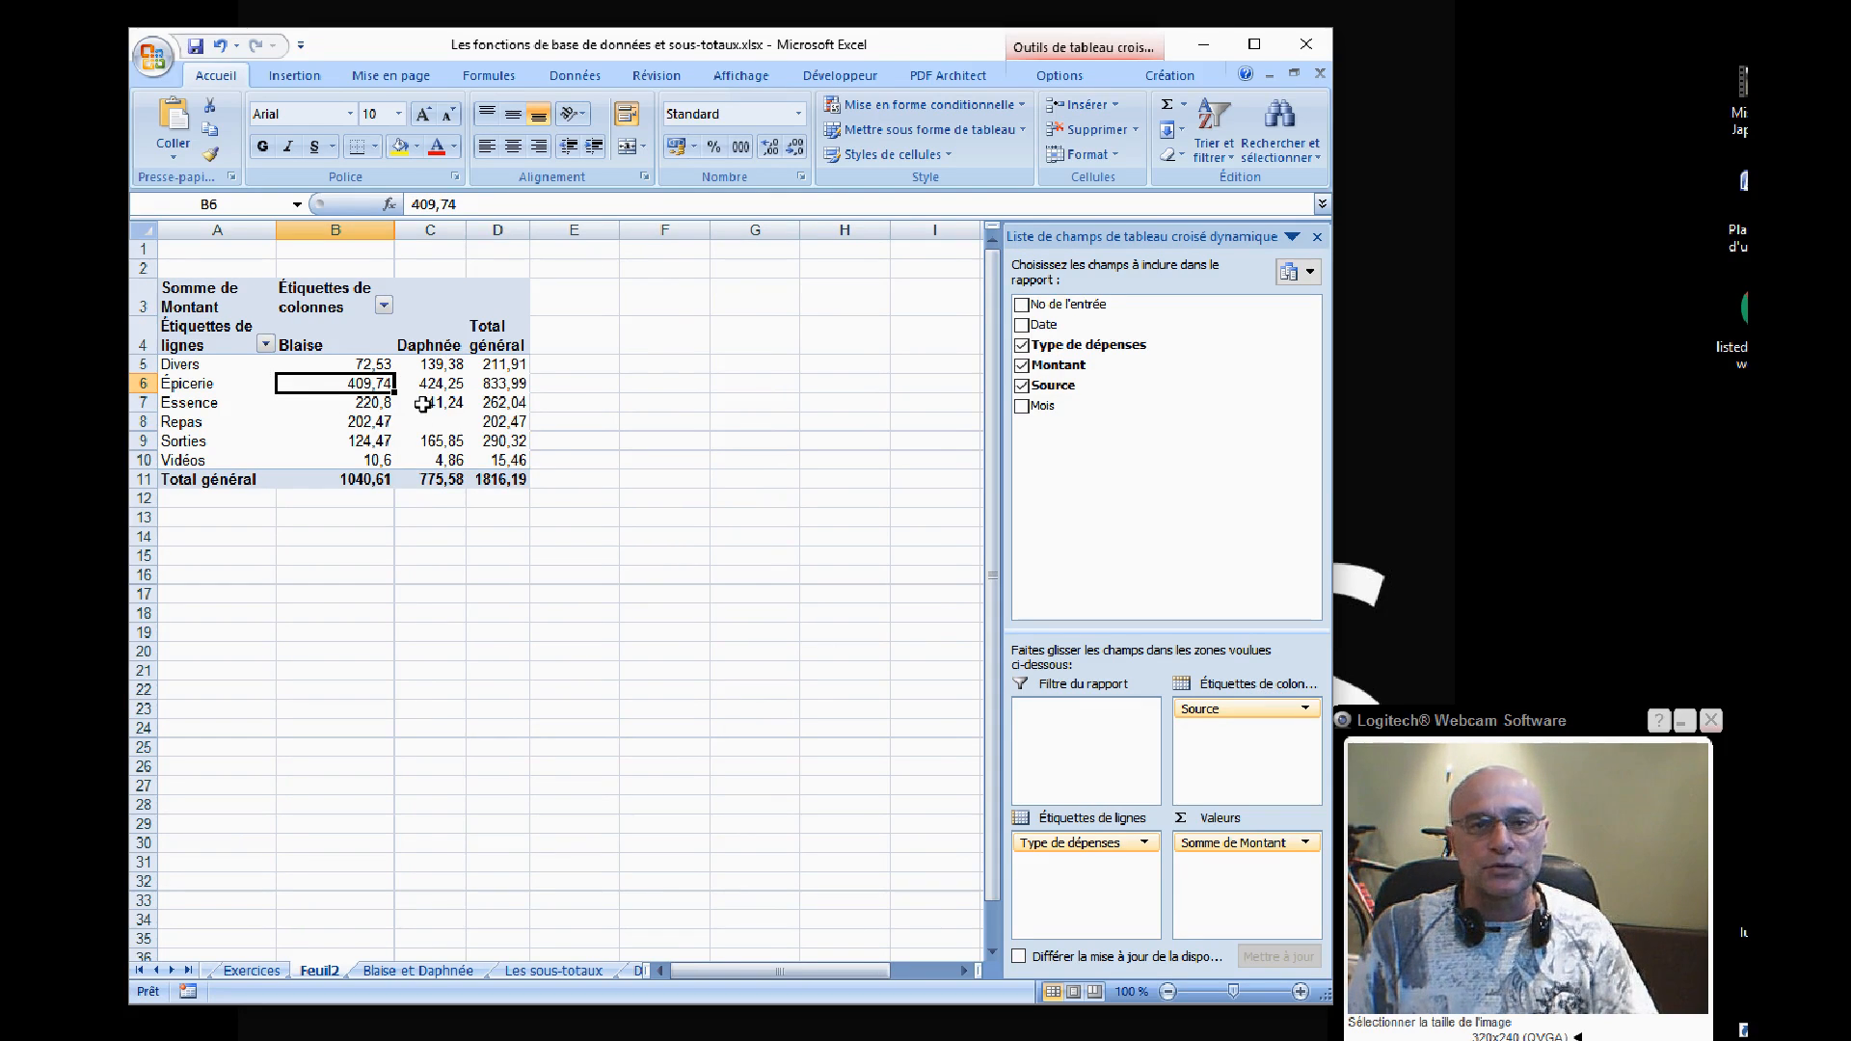
mouse_move(423, 405)
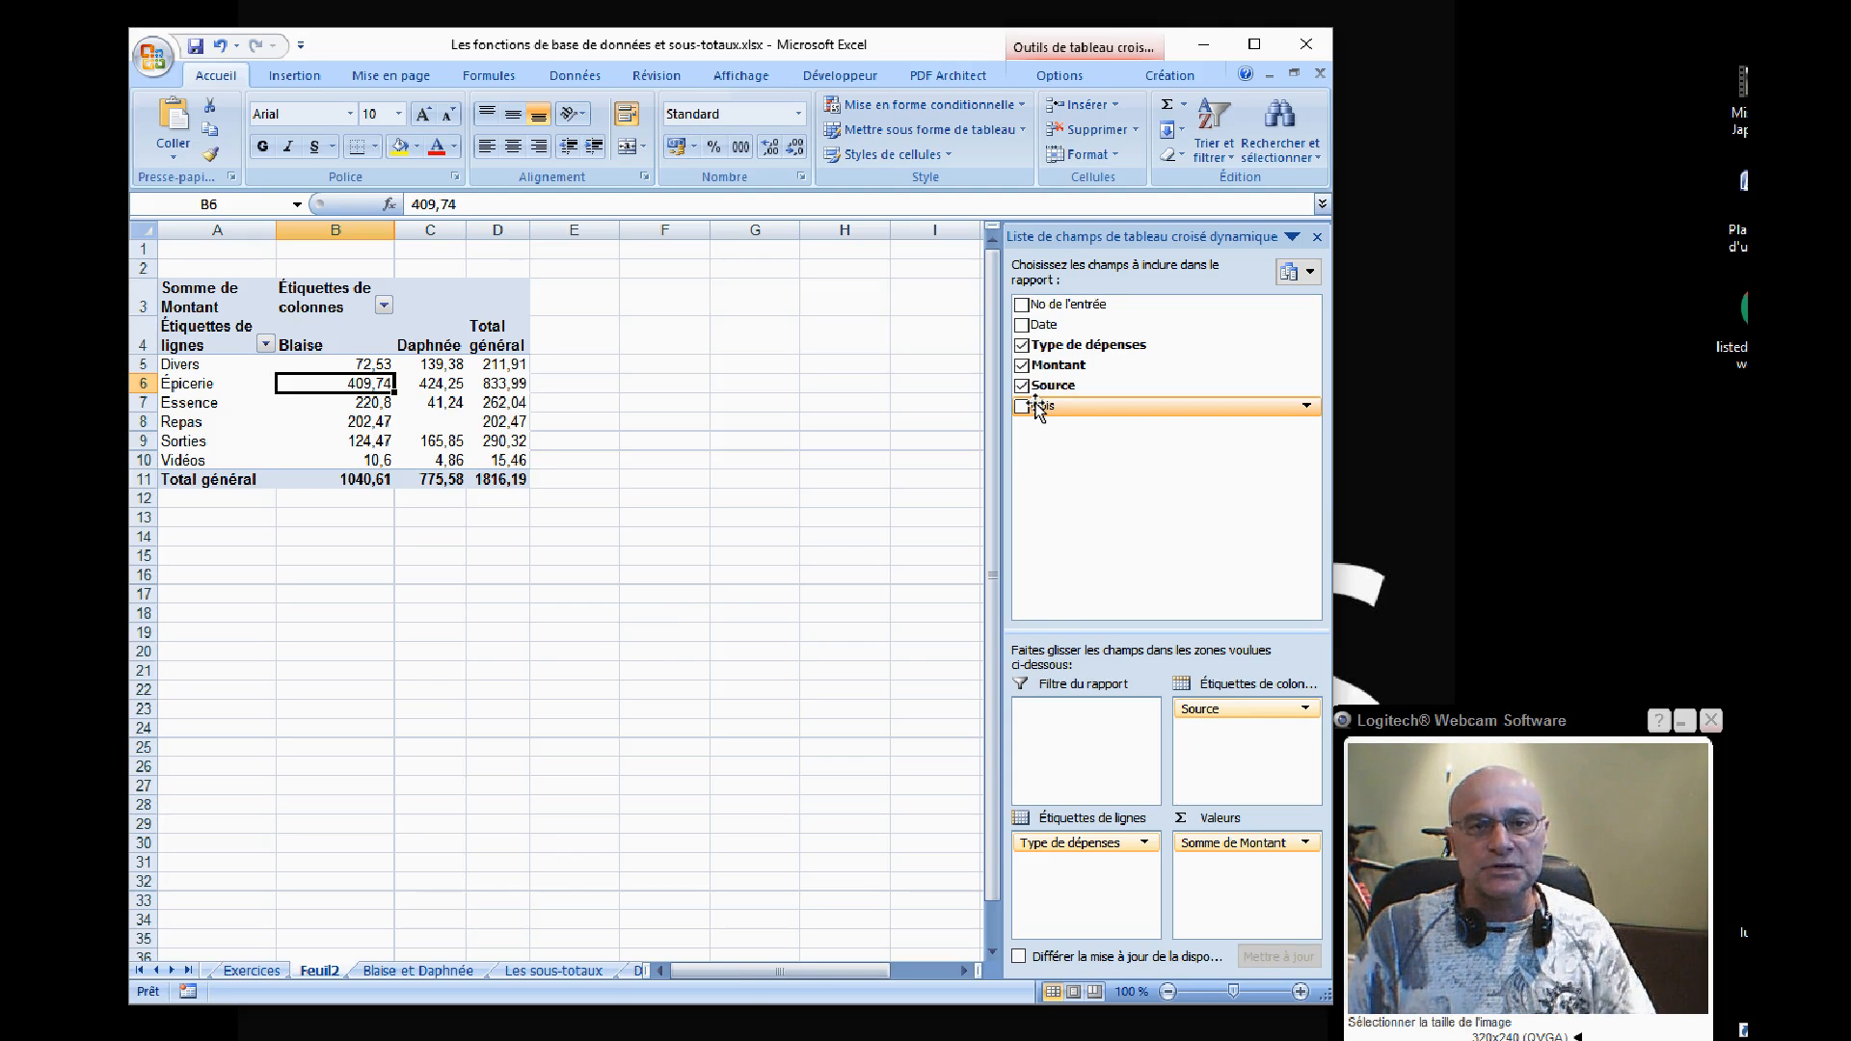
left_click(413, 972)
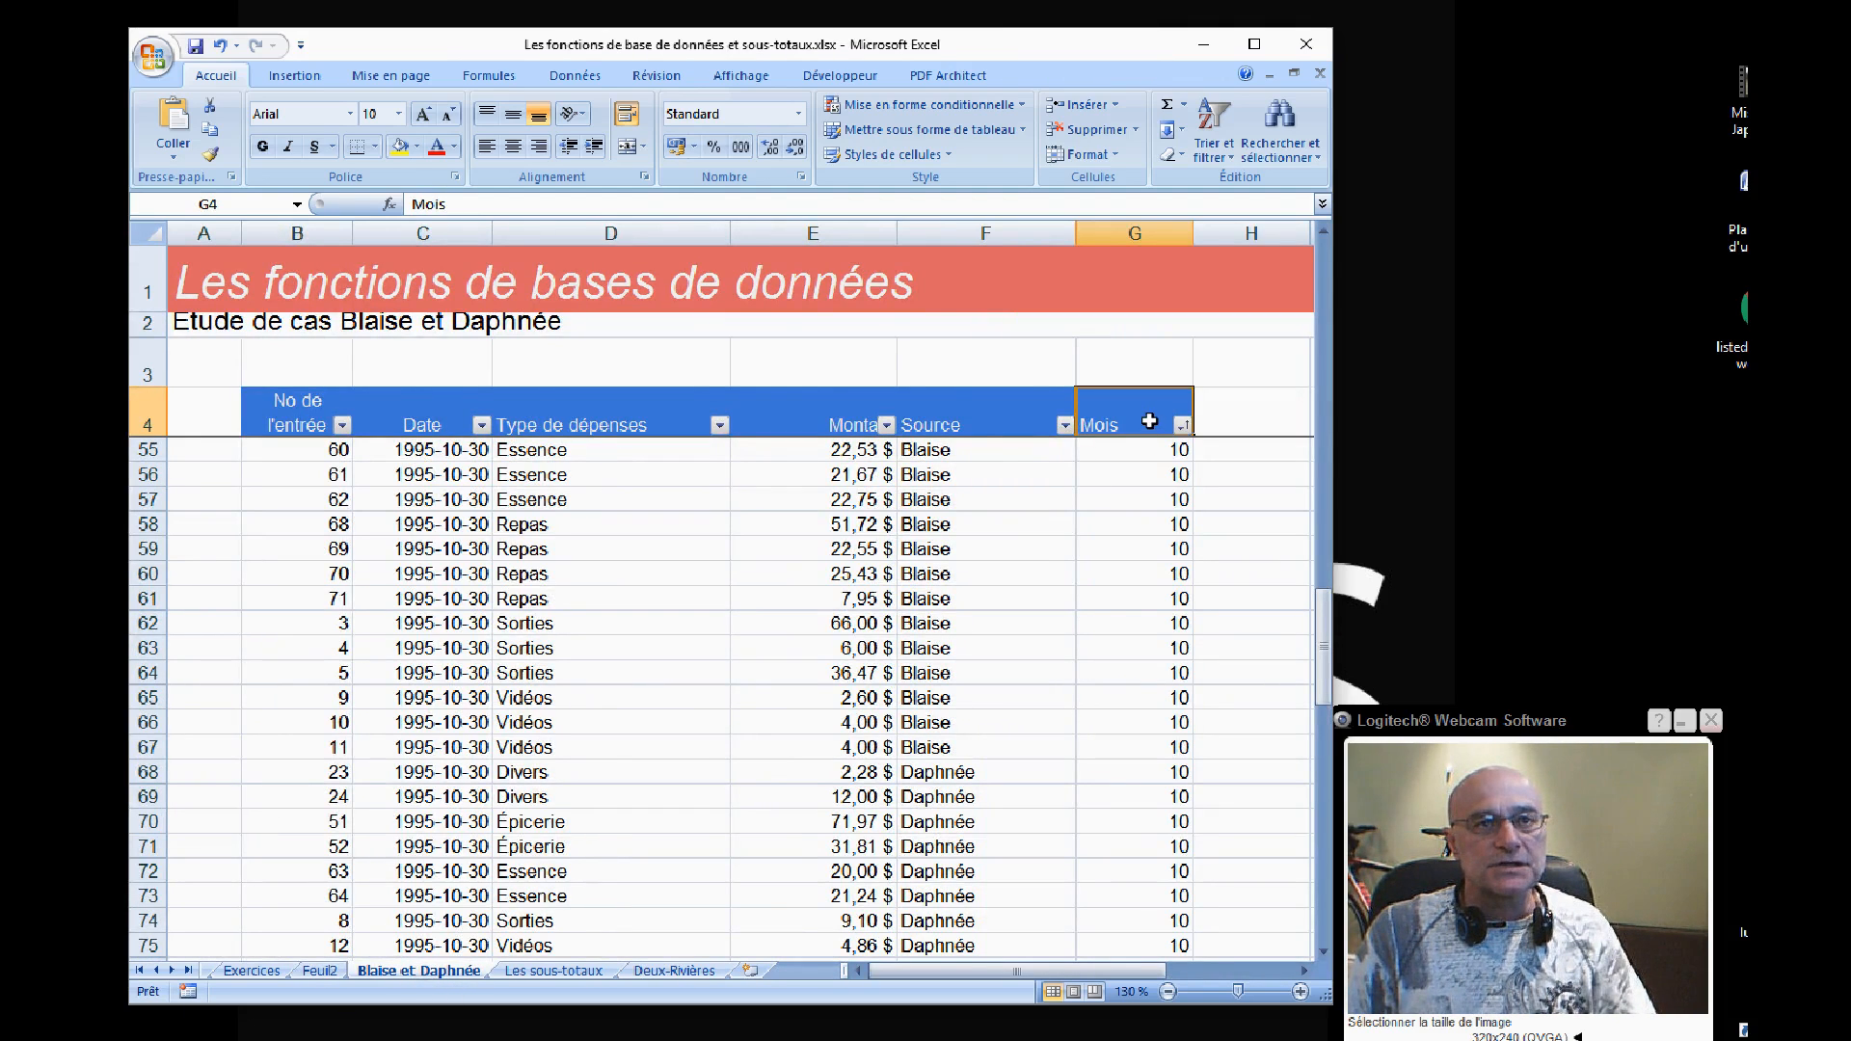
left_click(1144, 449)
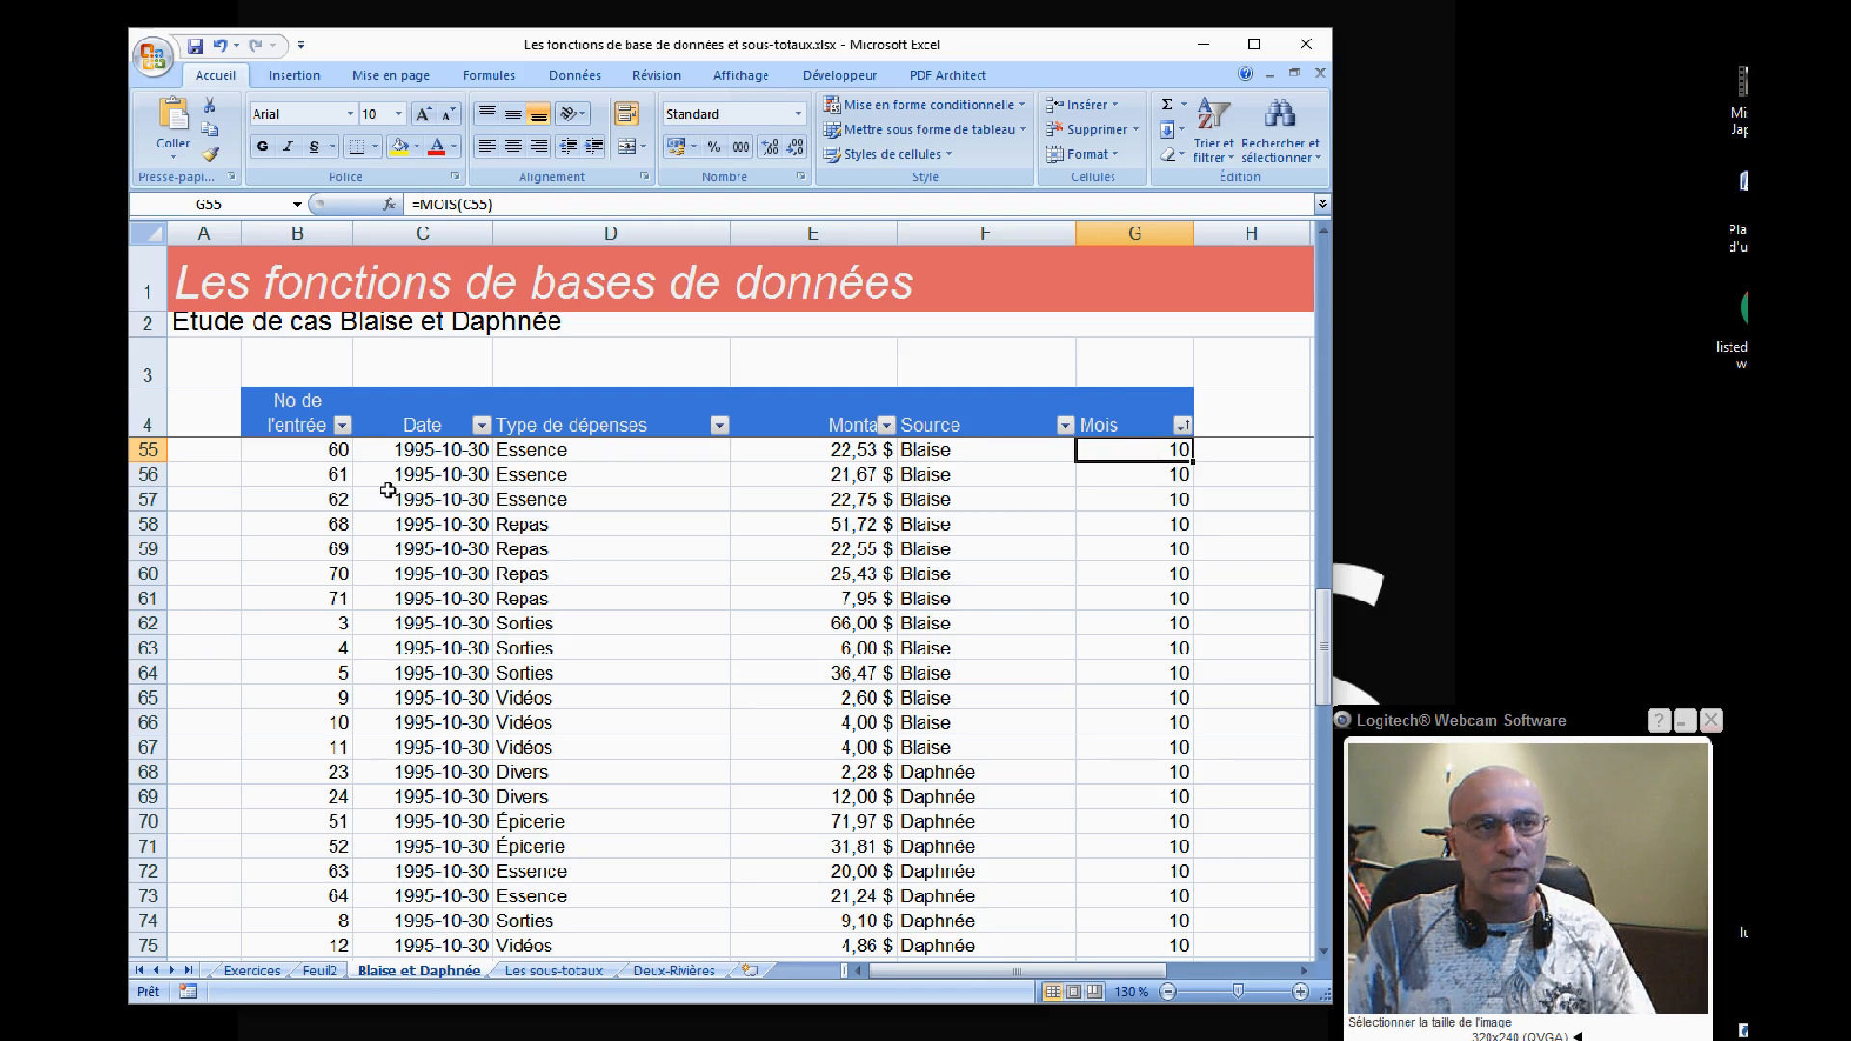
left_click(320, 970)
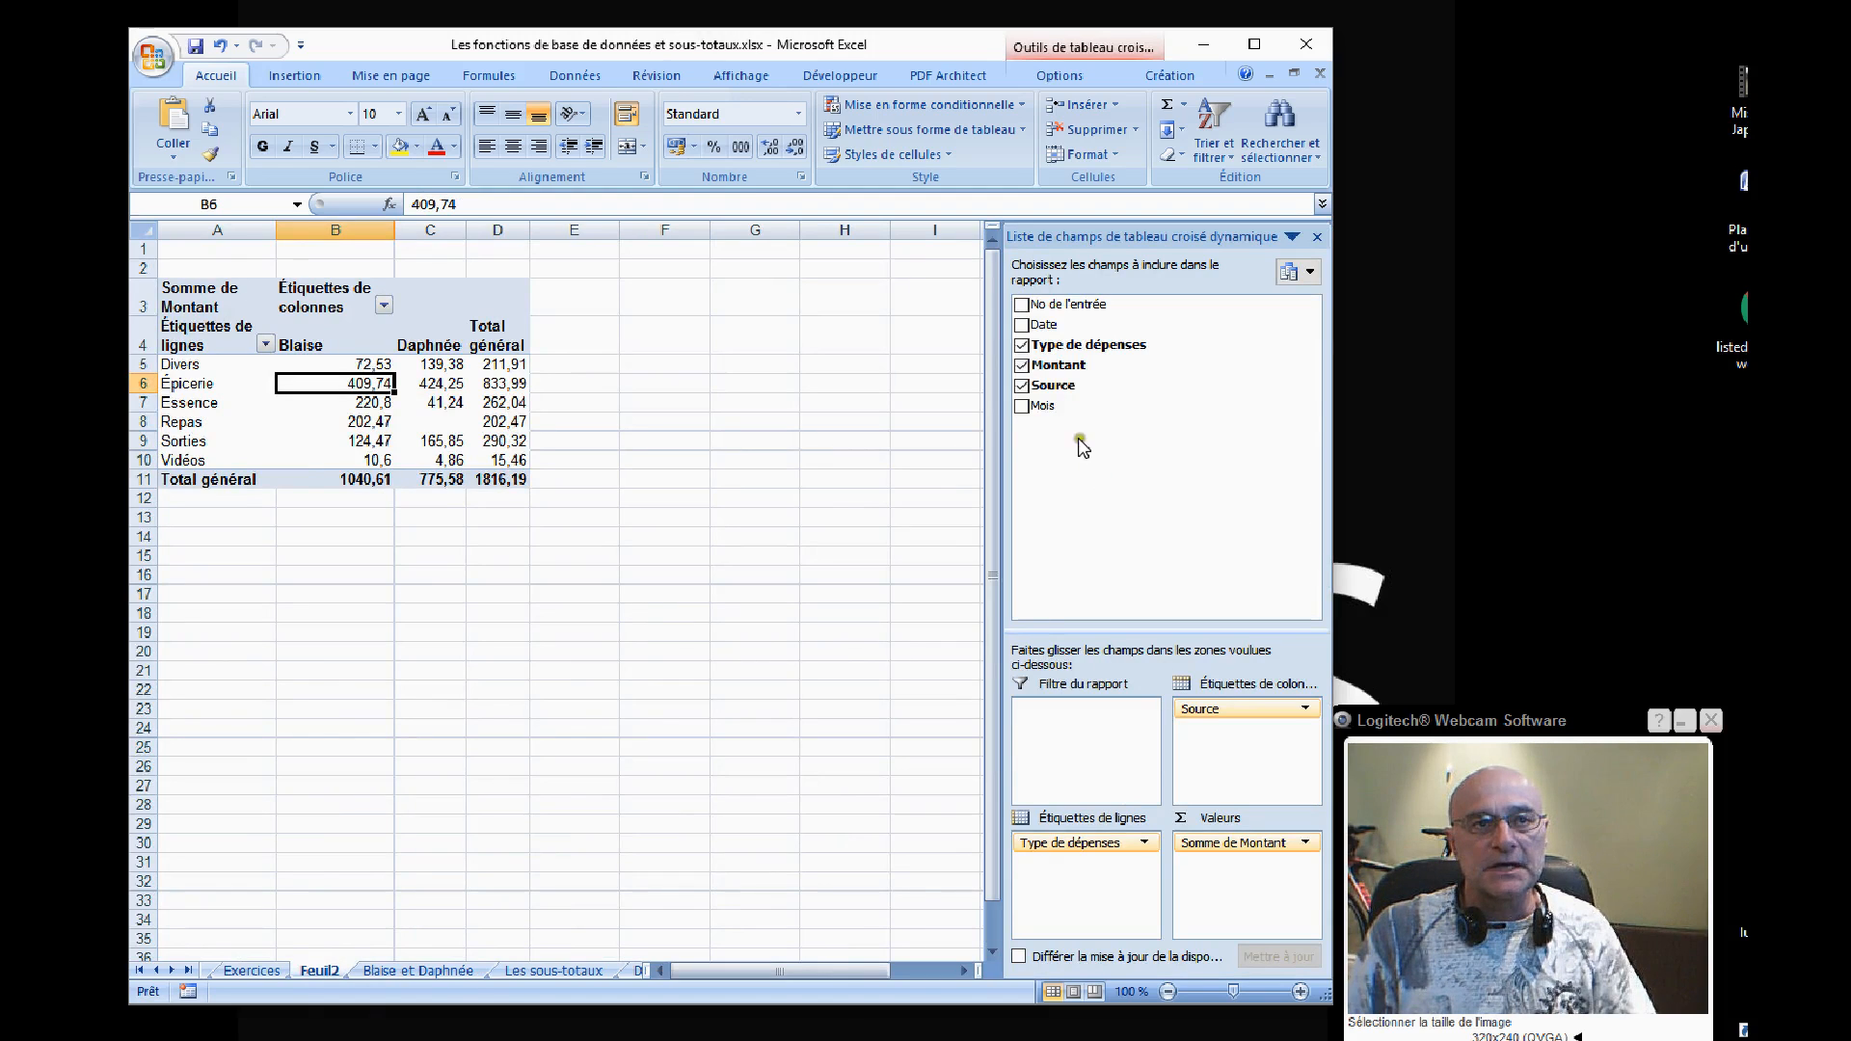
left_click_drag(1046, 406, 1072, 716)
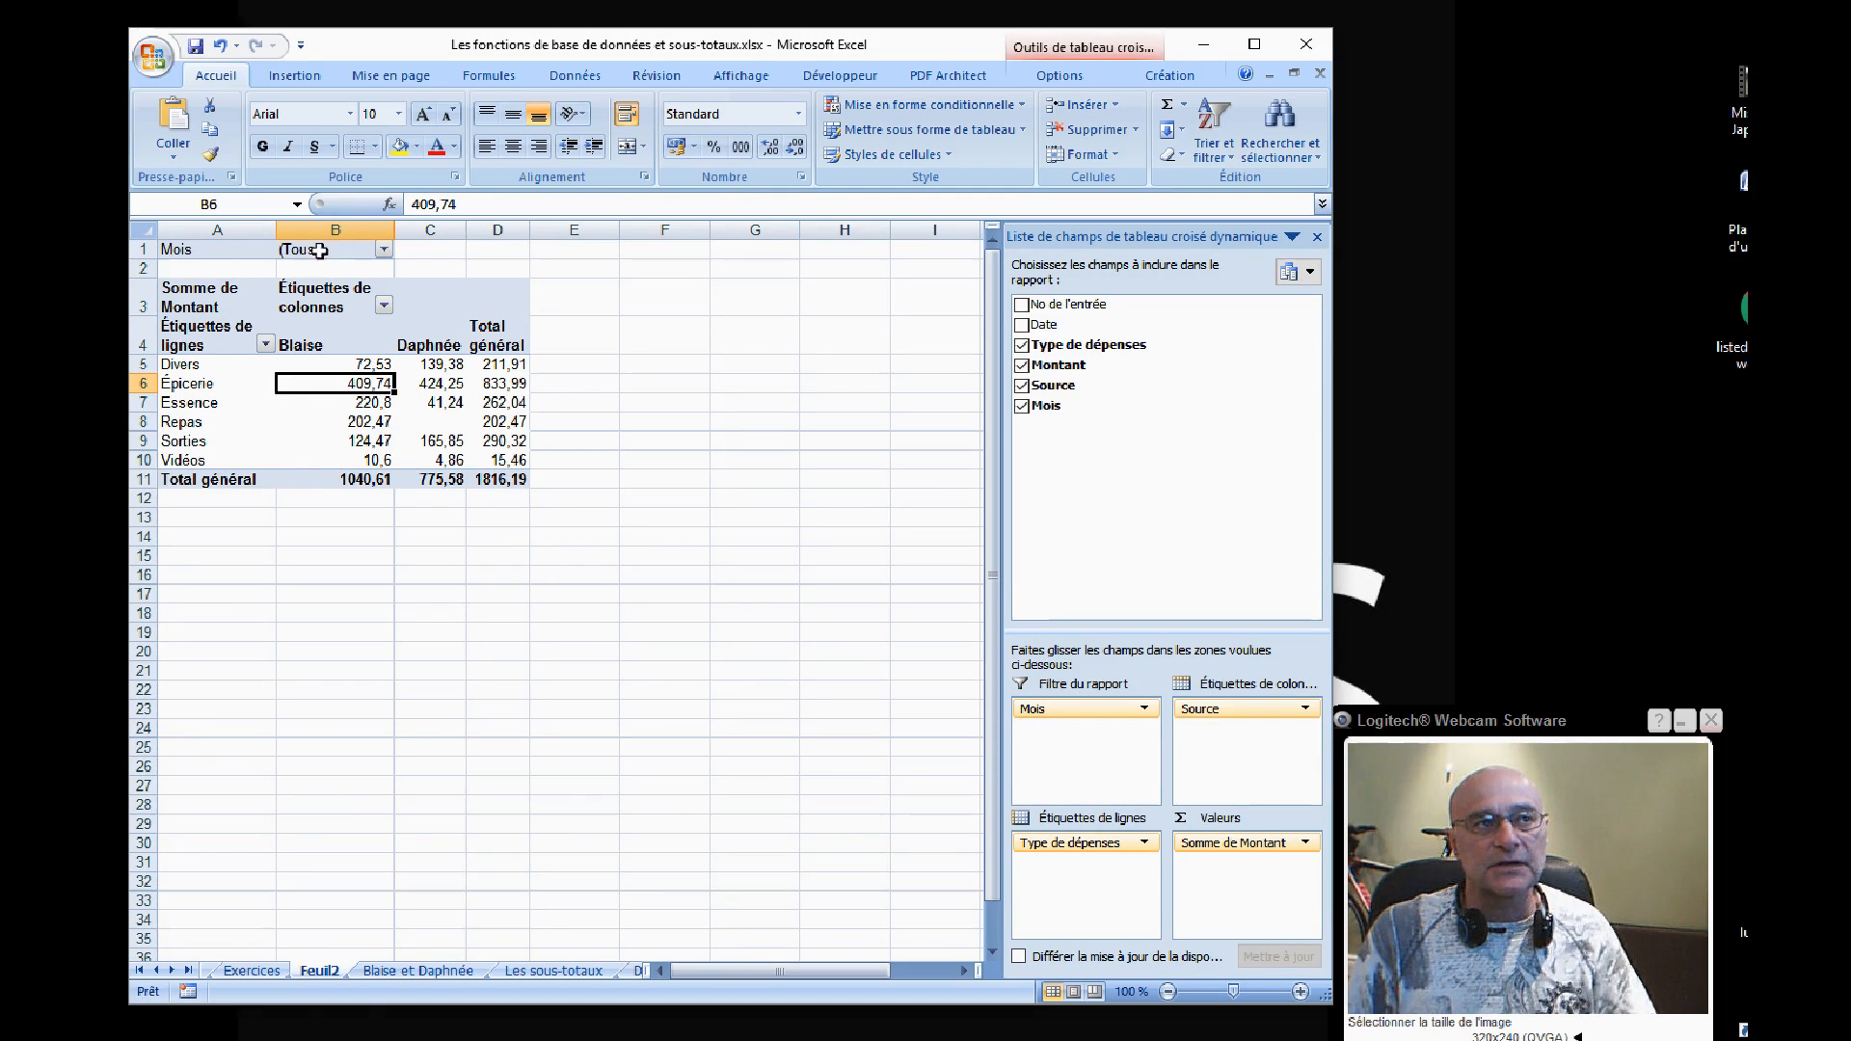
Filter the pivot table report to show only month 9
left_click(384, 250)
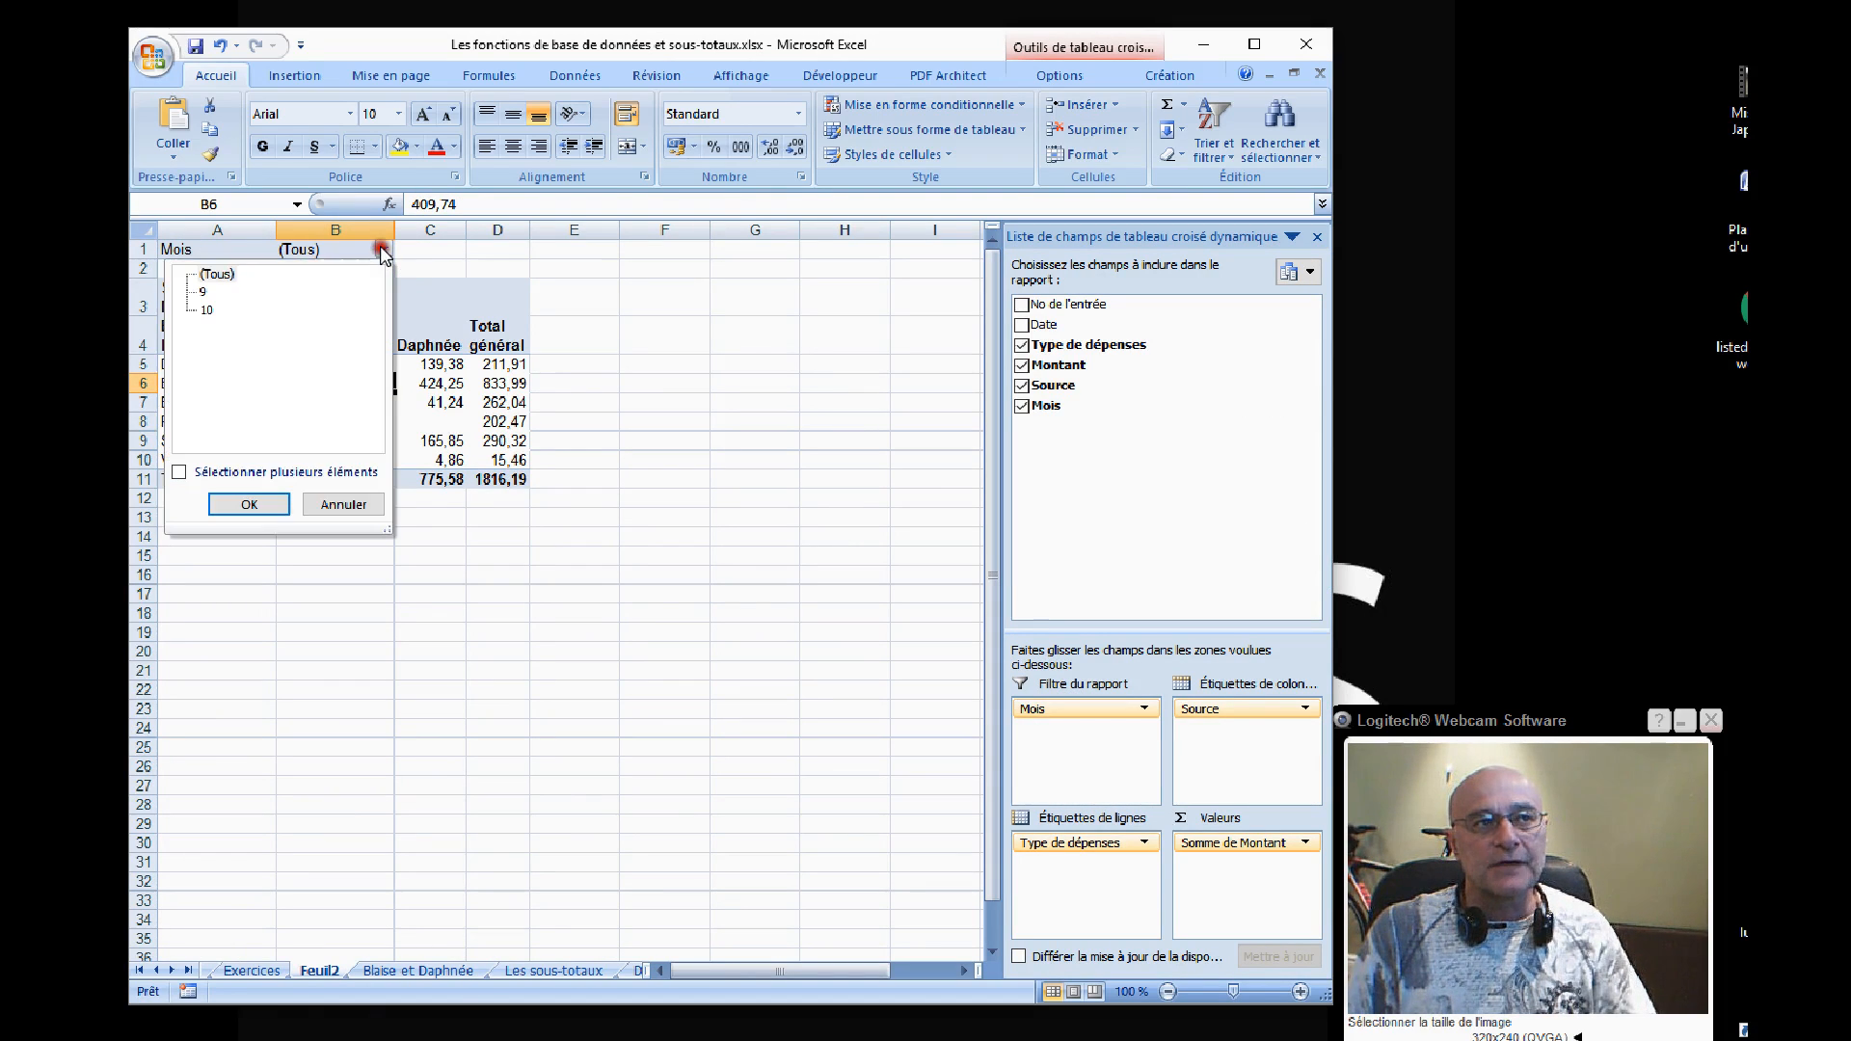
left_click(213, 293)
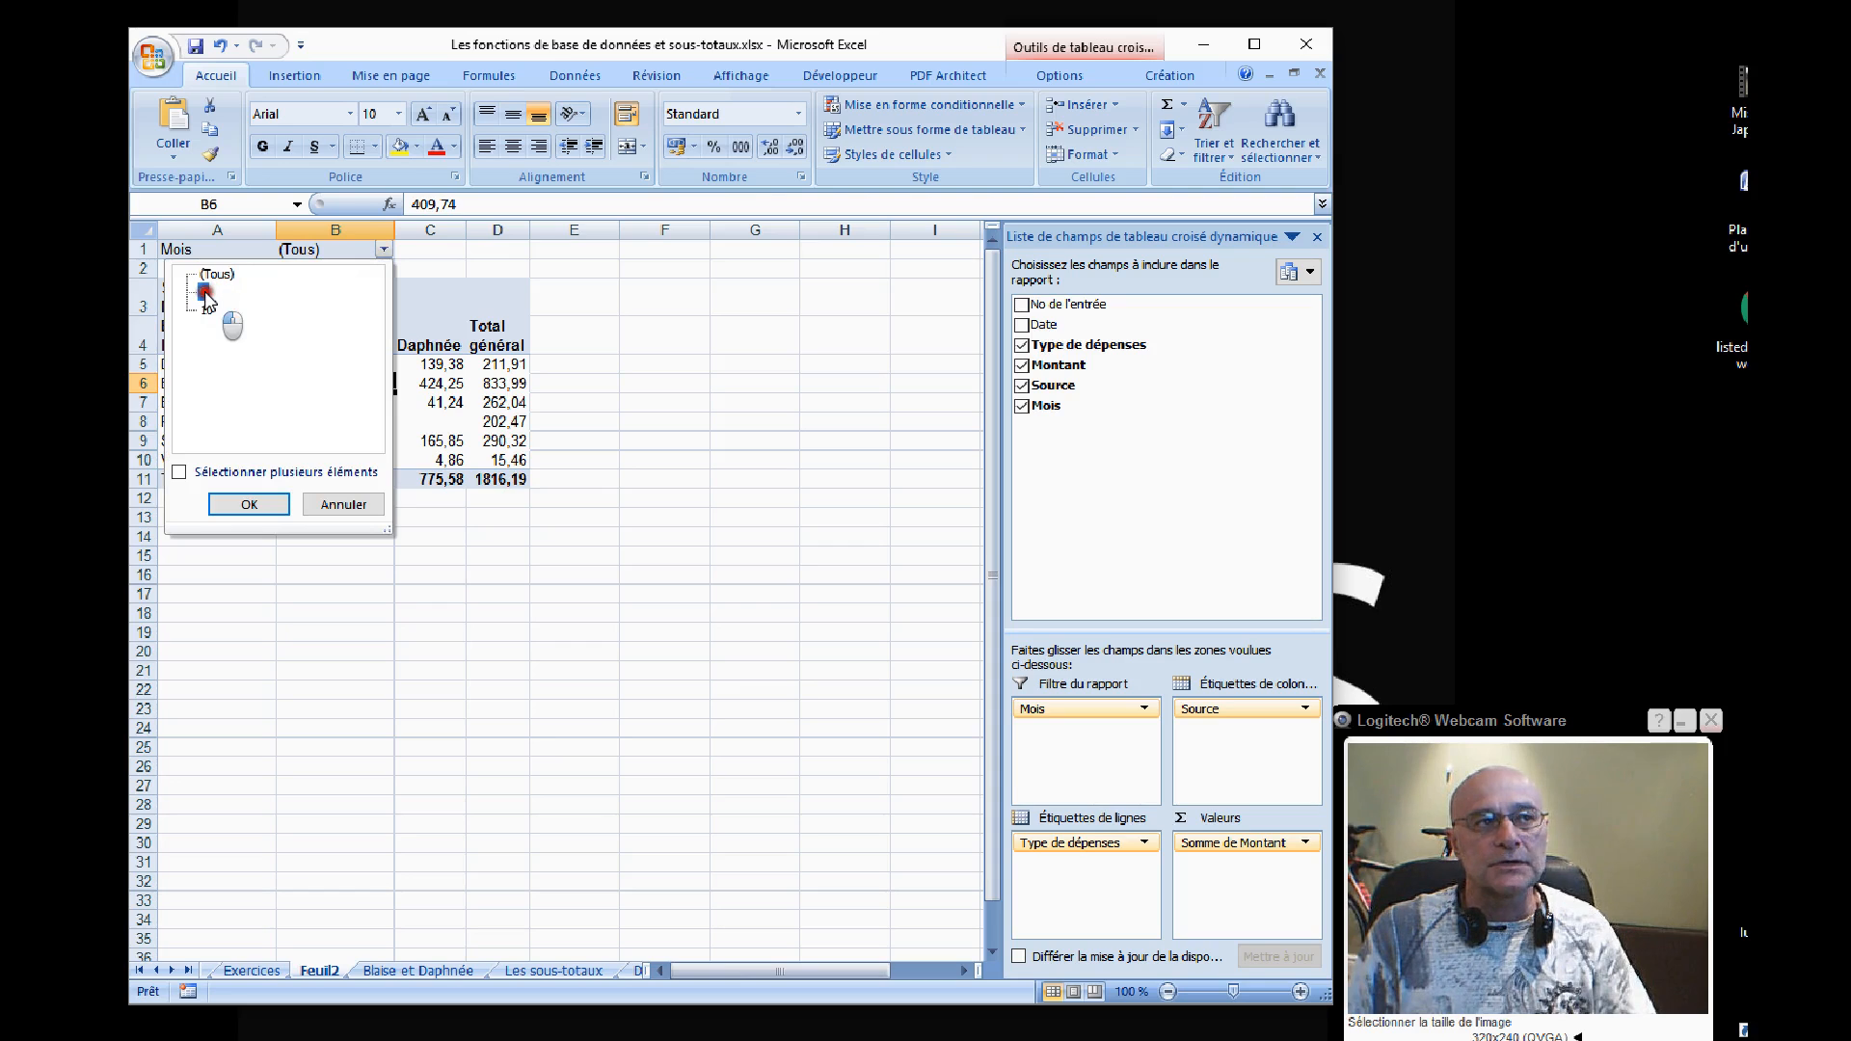
left_click(245, 504)
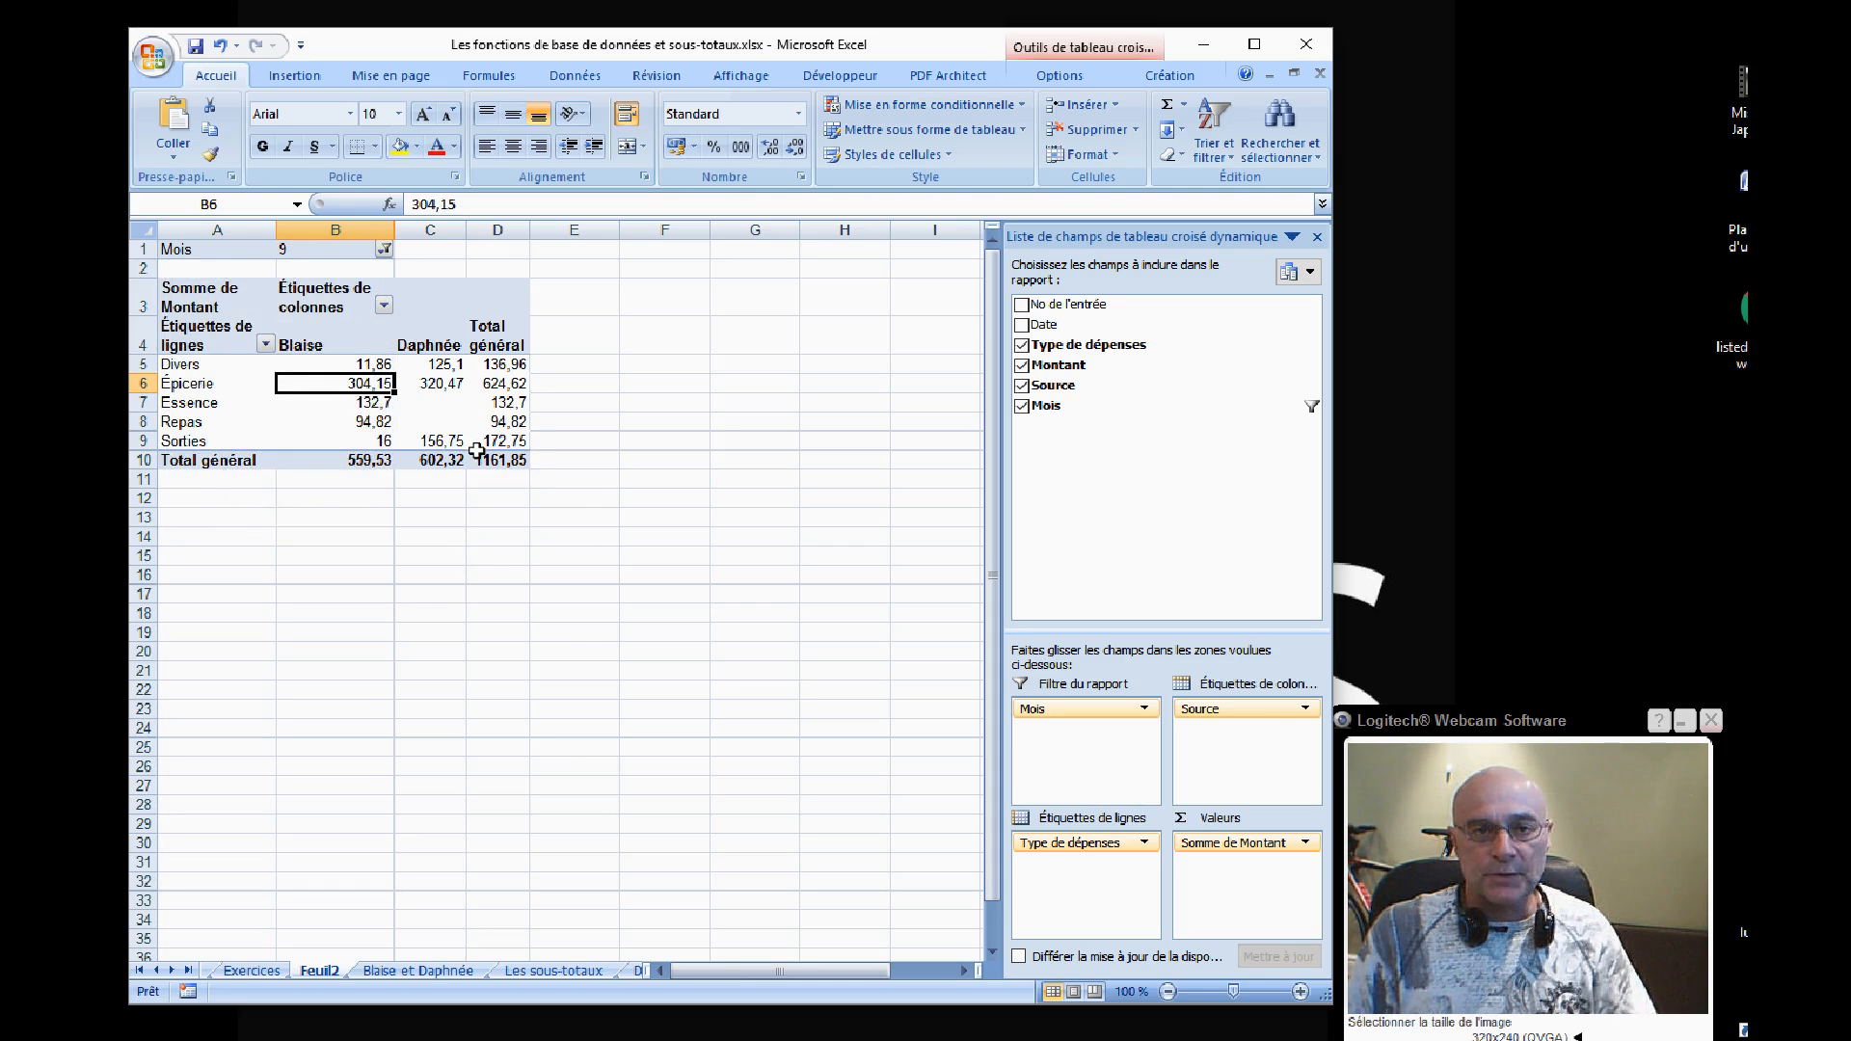
mouse_move(513, 415)
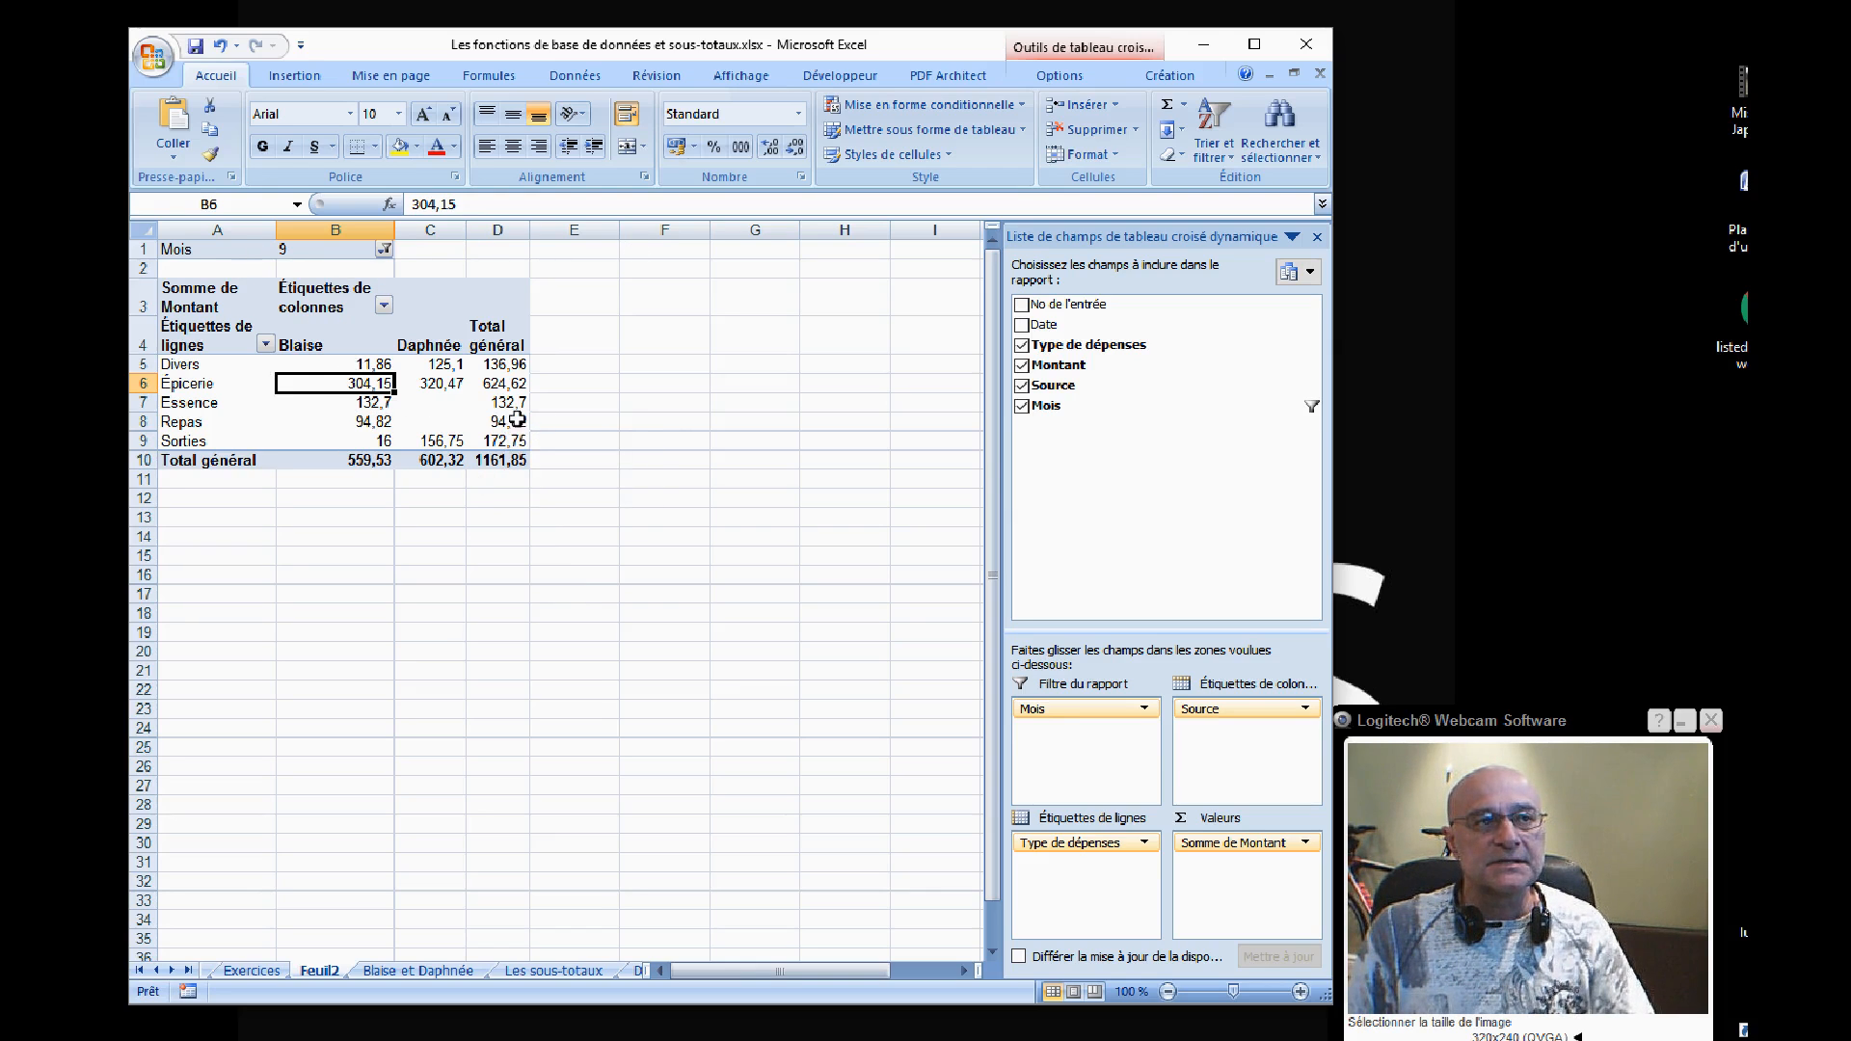
Switch the pivot table's Mois filter to month 10
left_click(383, 250)
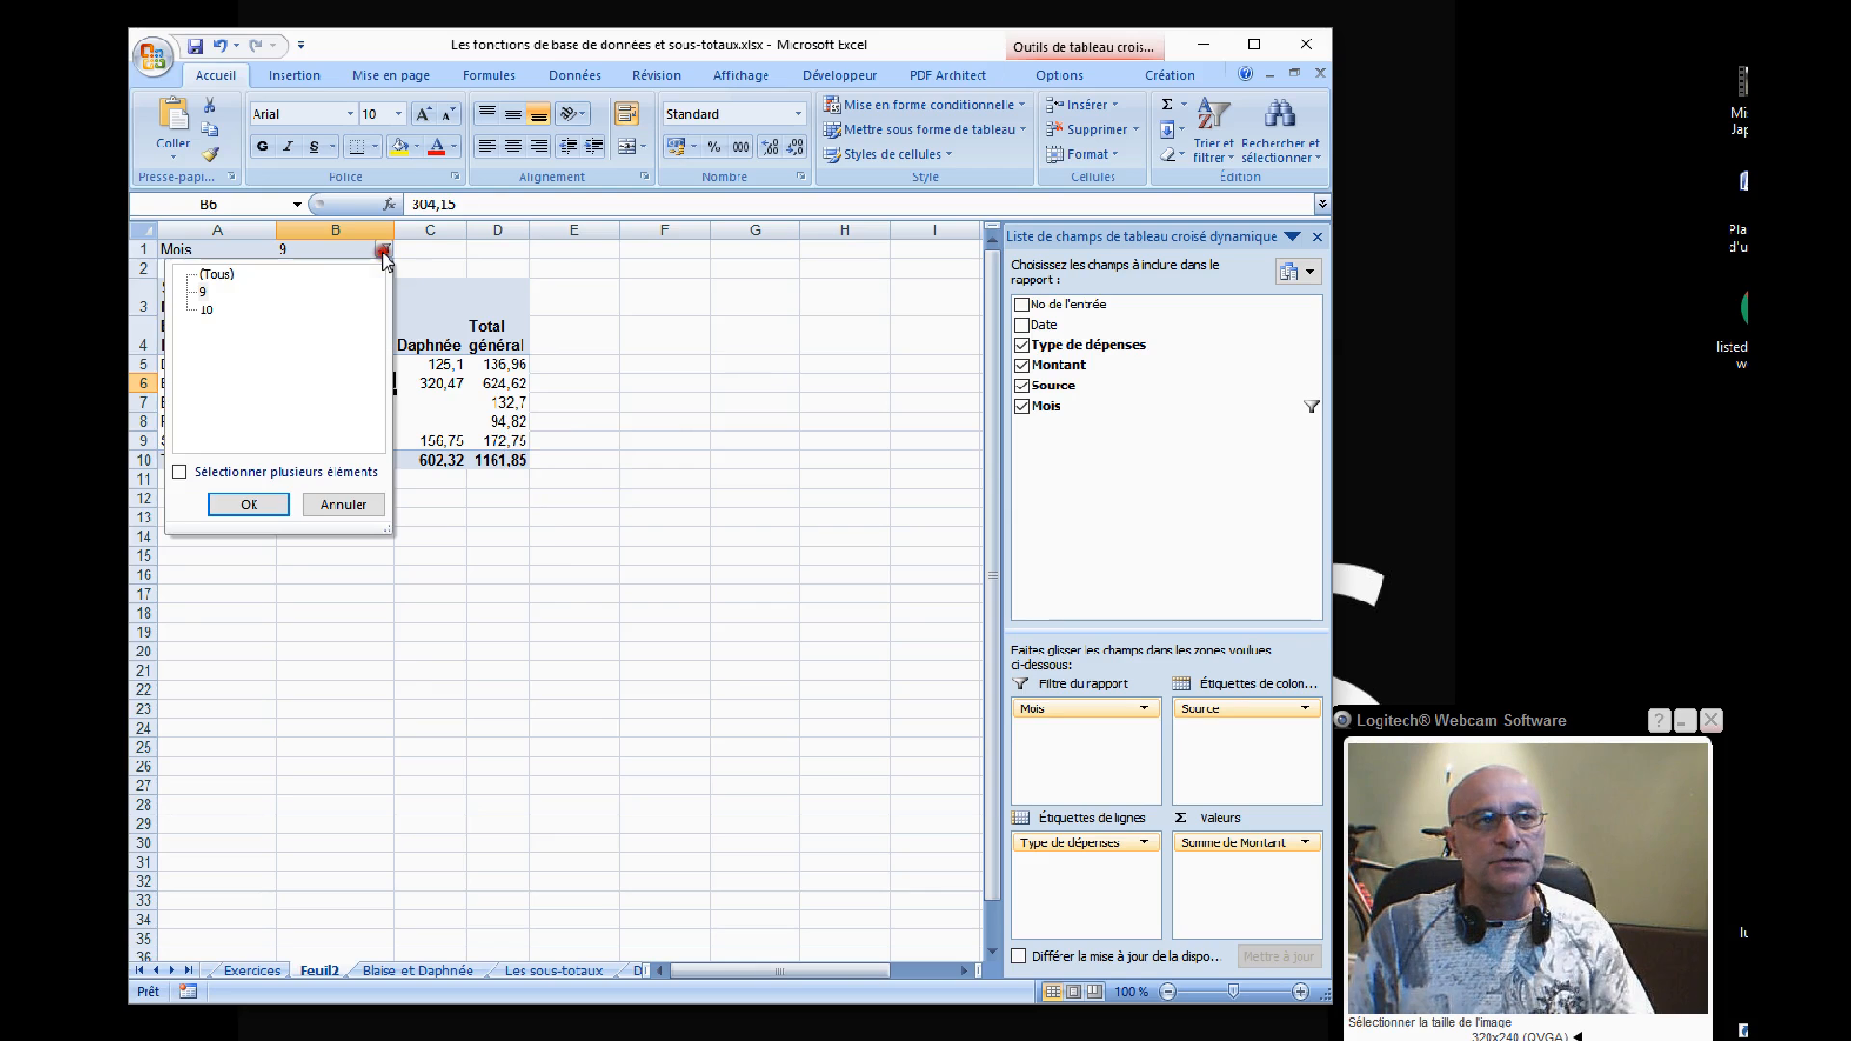
left_click(203, 309)
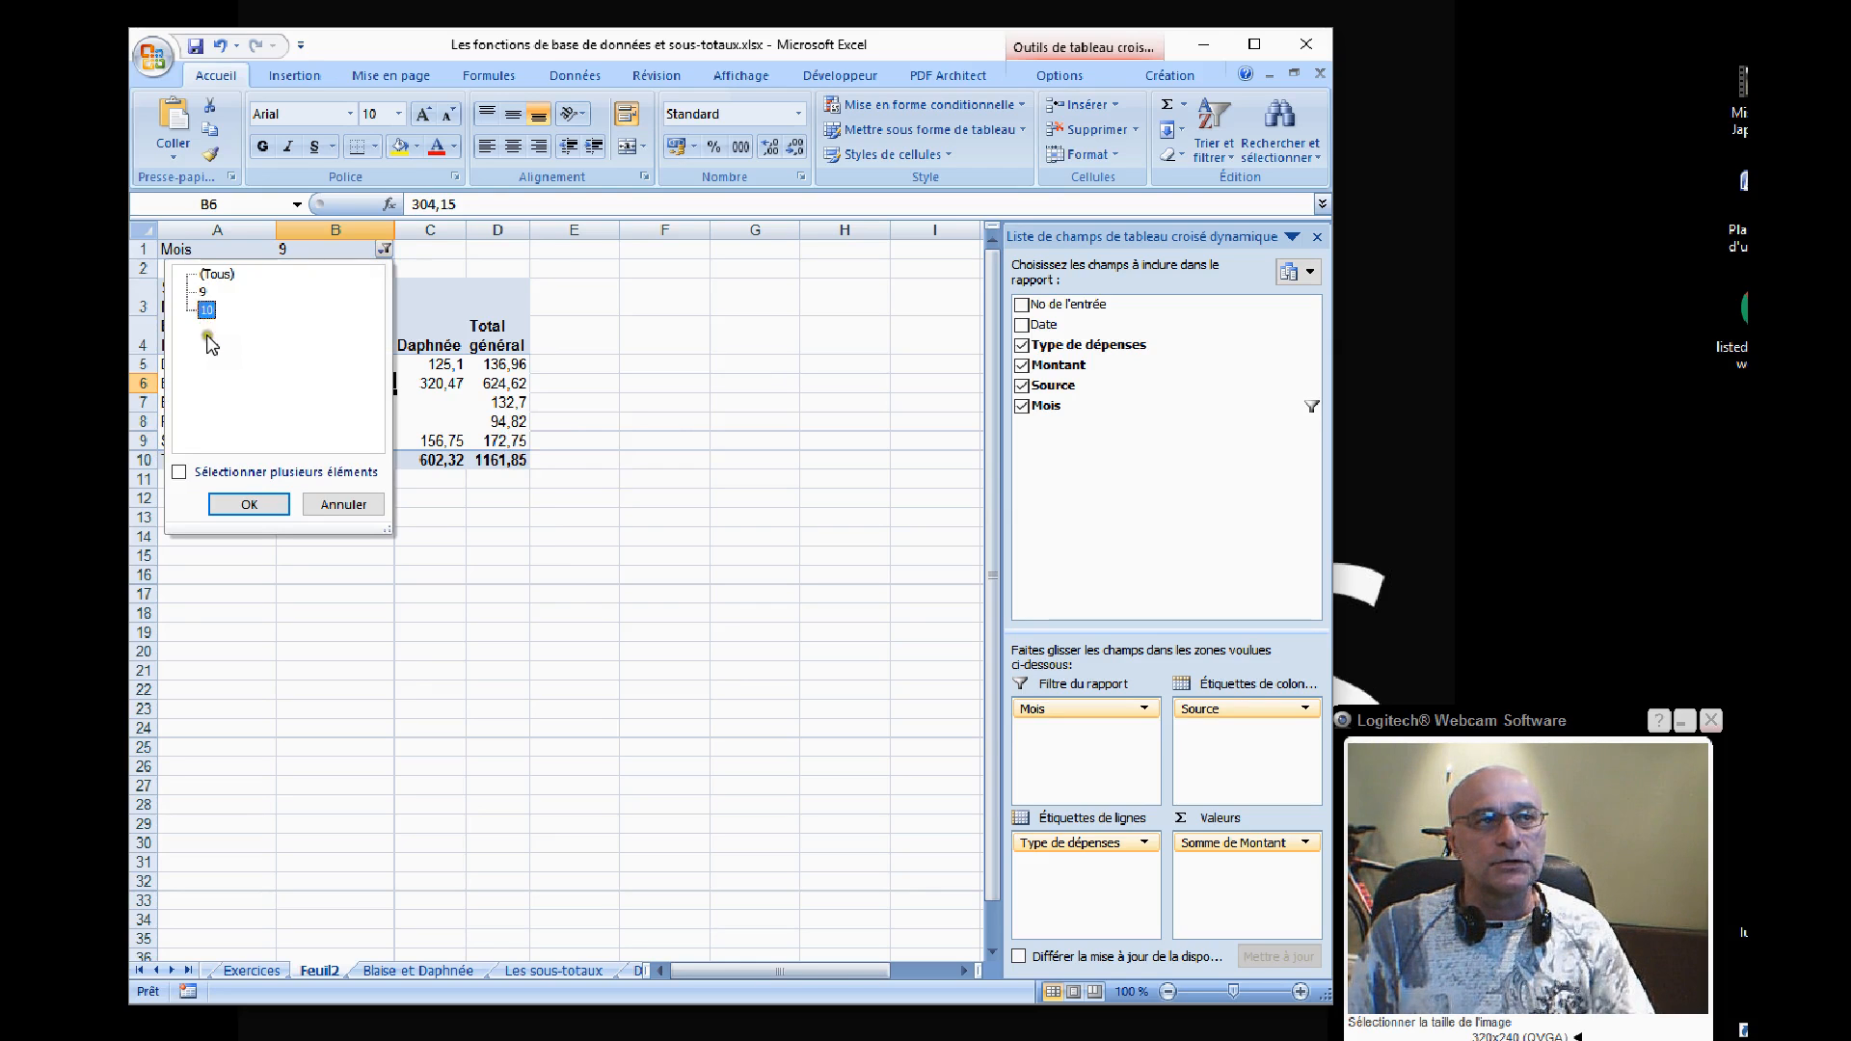
left_click(249, 505)
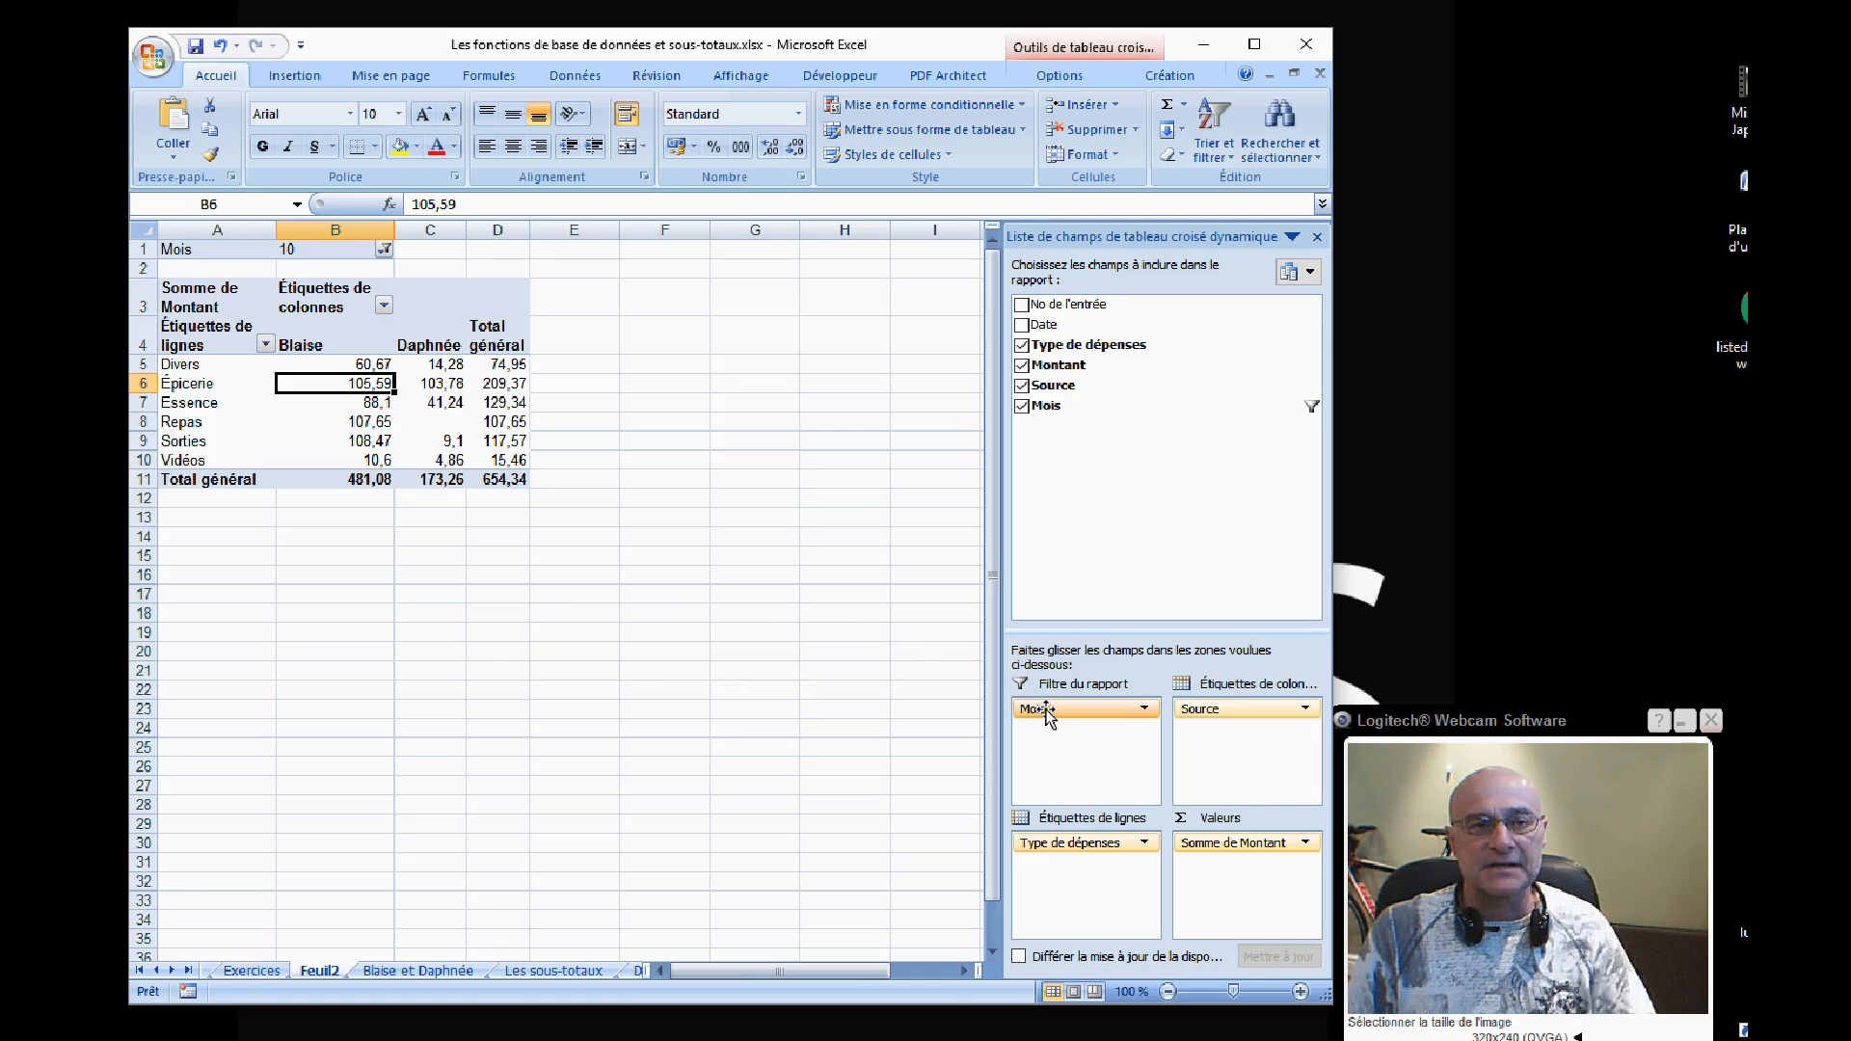
Remove the Mois, Source and Type de dépenses fields from the pivot table, leaving only the sum of Montant
left_click_drag(1046, 714, 839, 702)
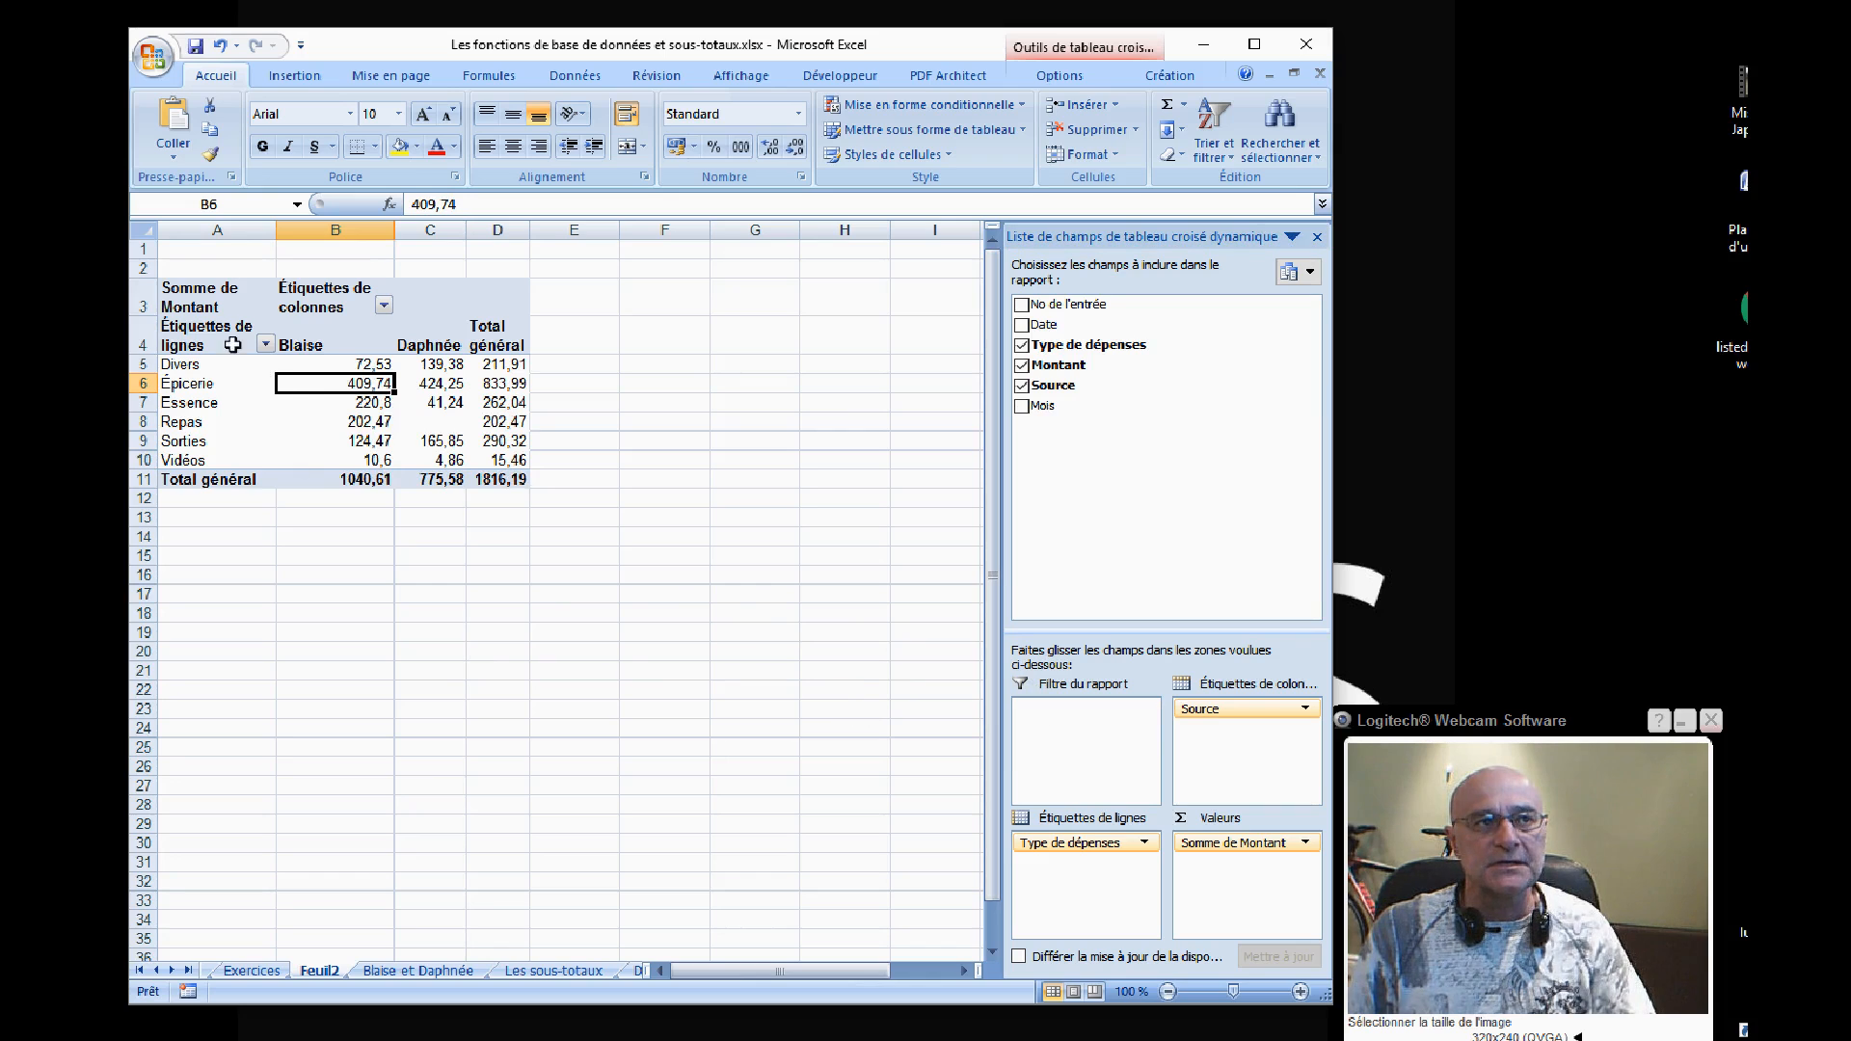
left_click_drag(1207, 727, 588, 638)
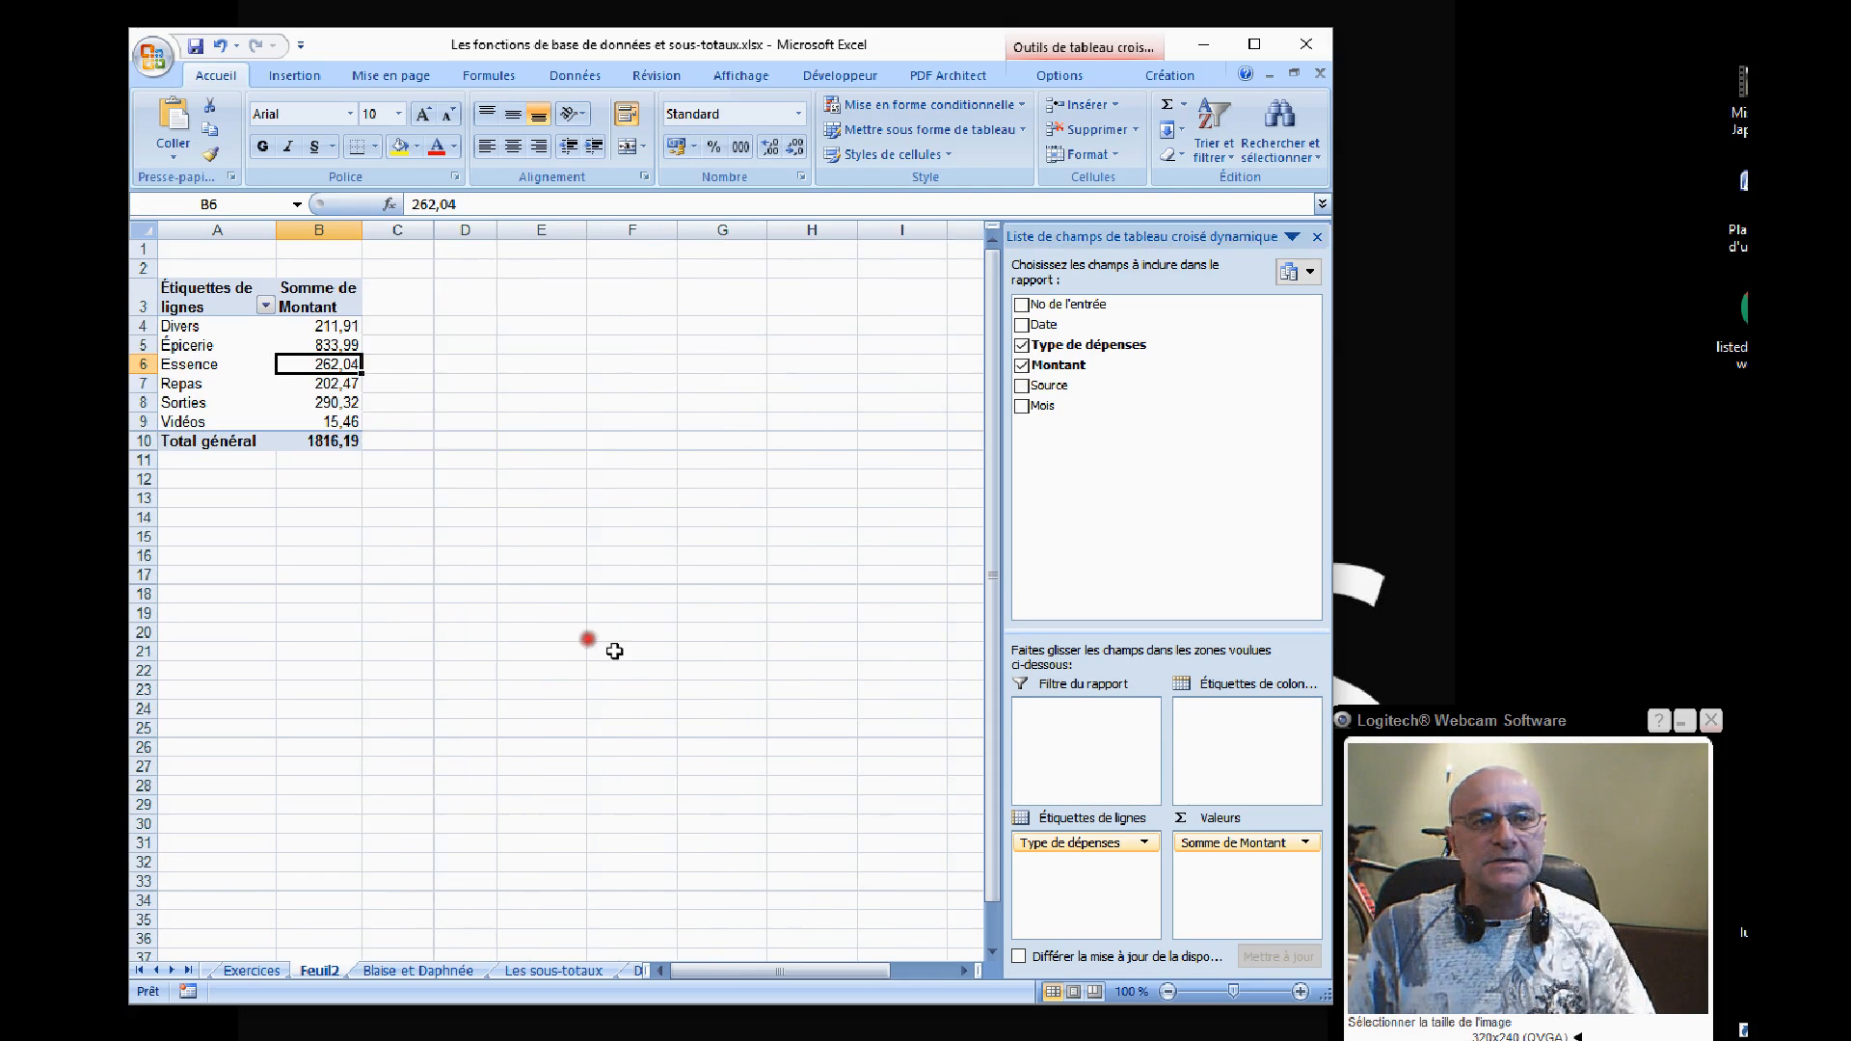
left_click_drag(1053, 855, 889, 783)
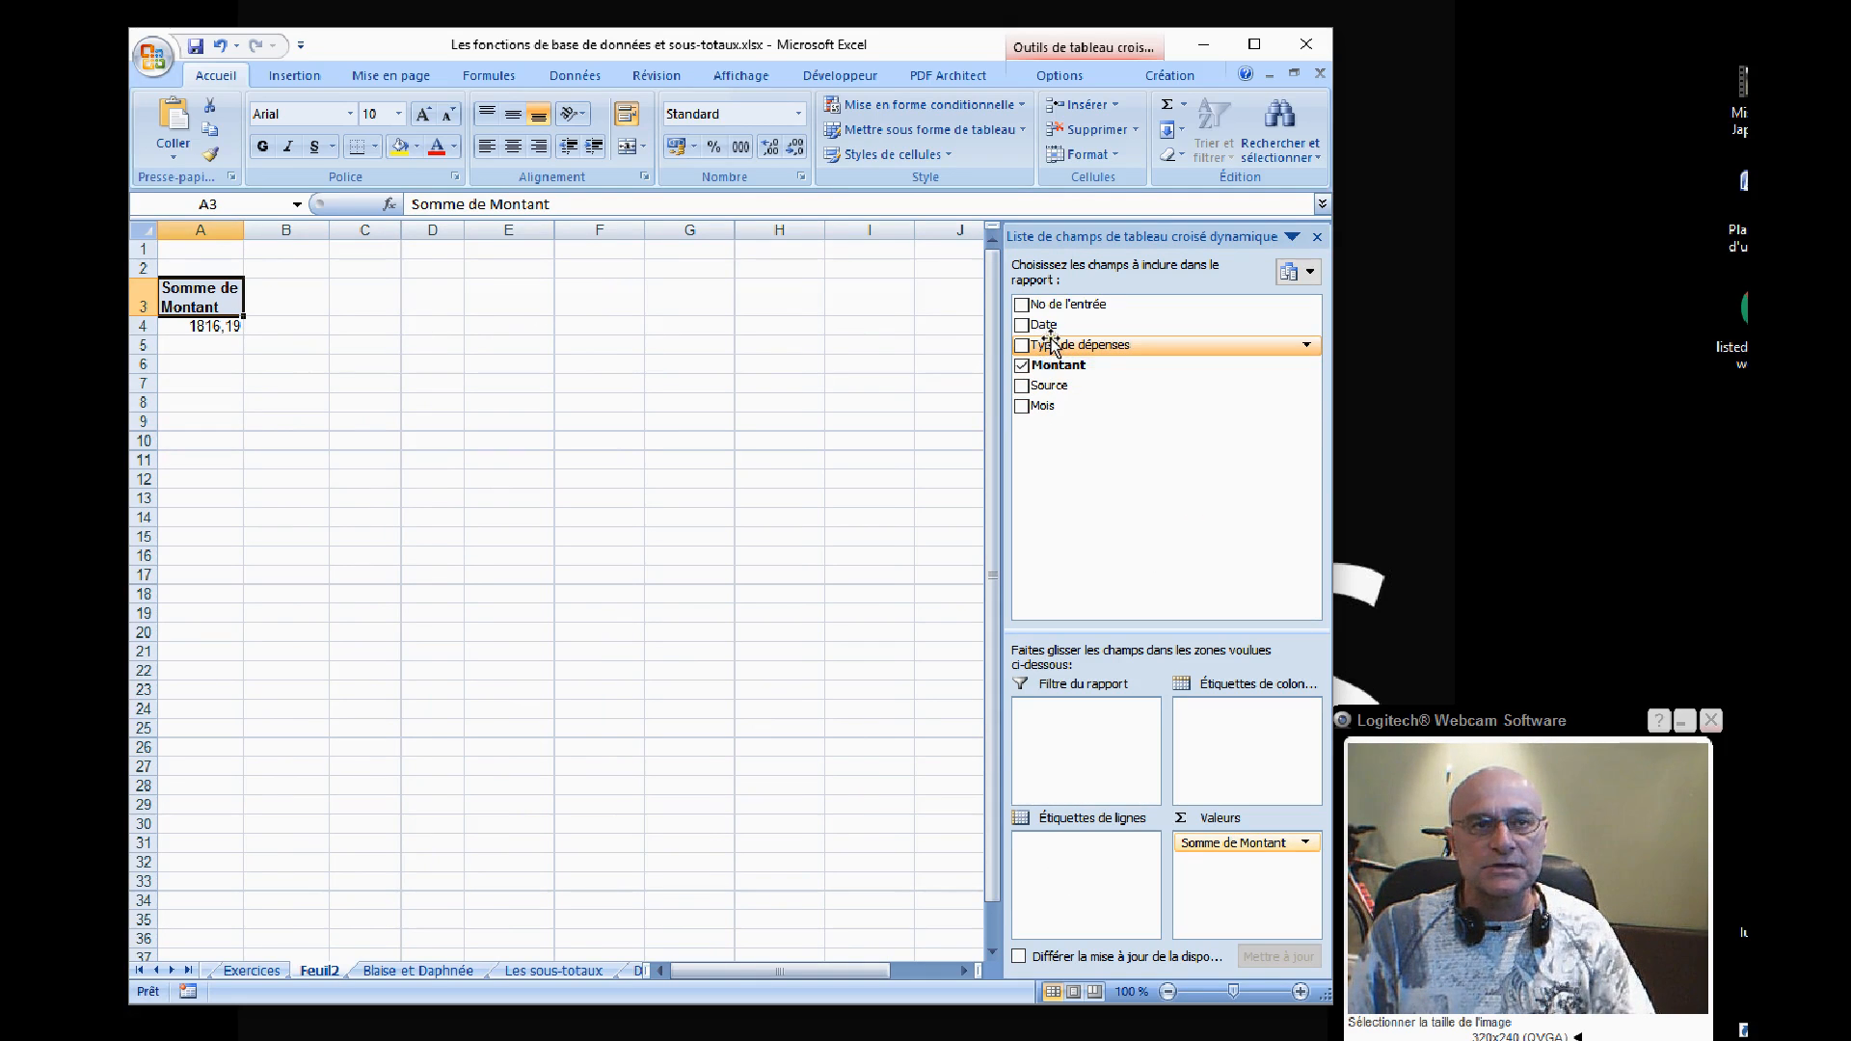
Lay out the pivot table with Source as row labels and Type de dépenses as column labels, and widen columns B to H equally
left_click_drag(1049, 385, 1085, 861)
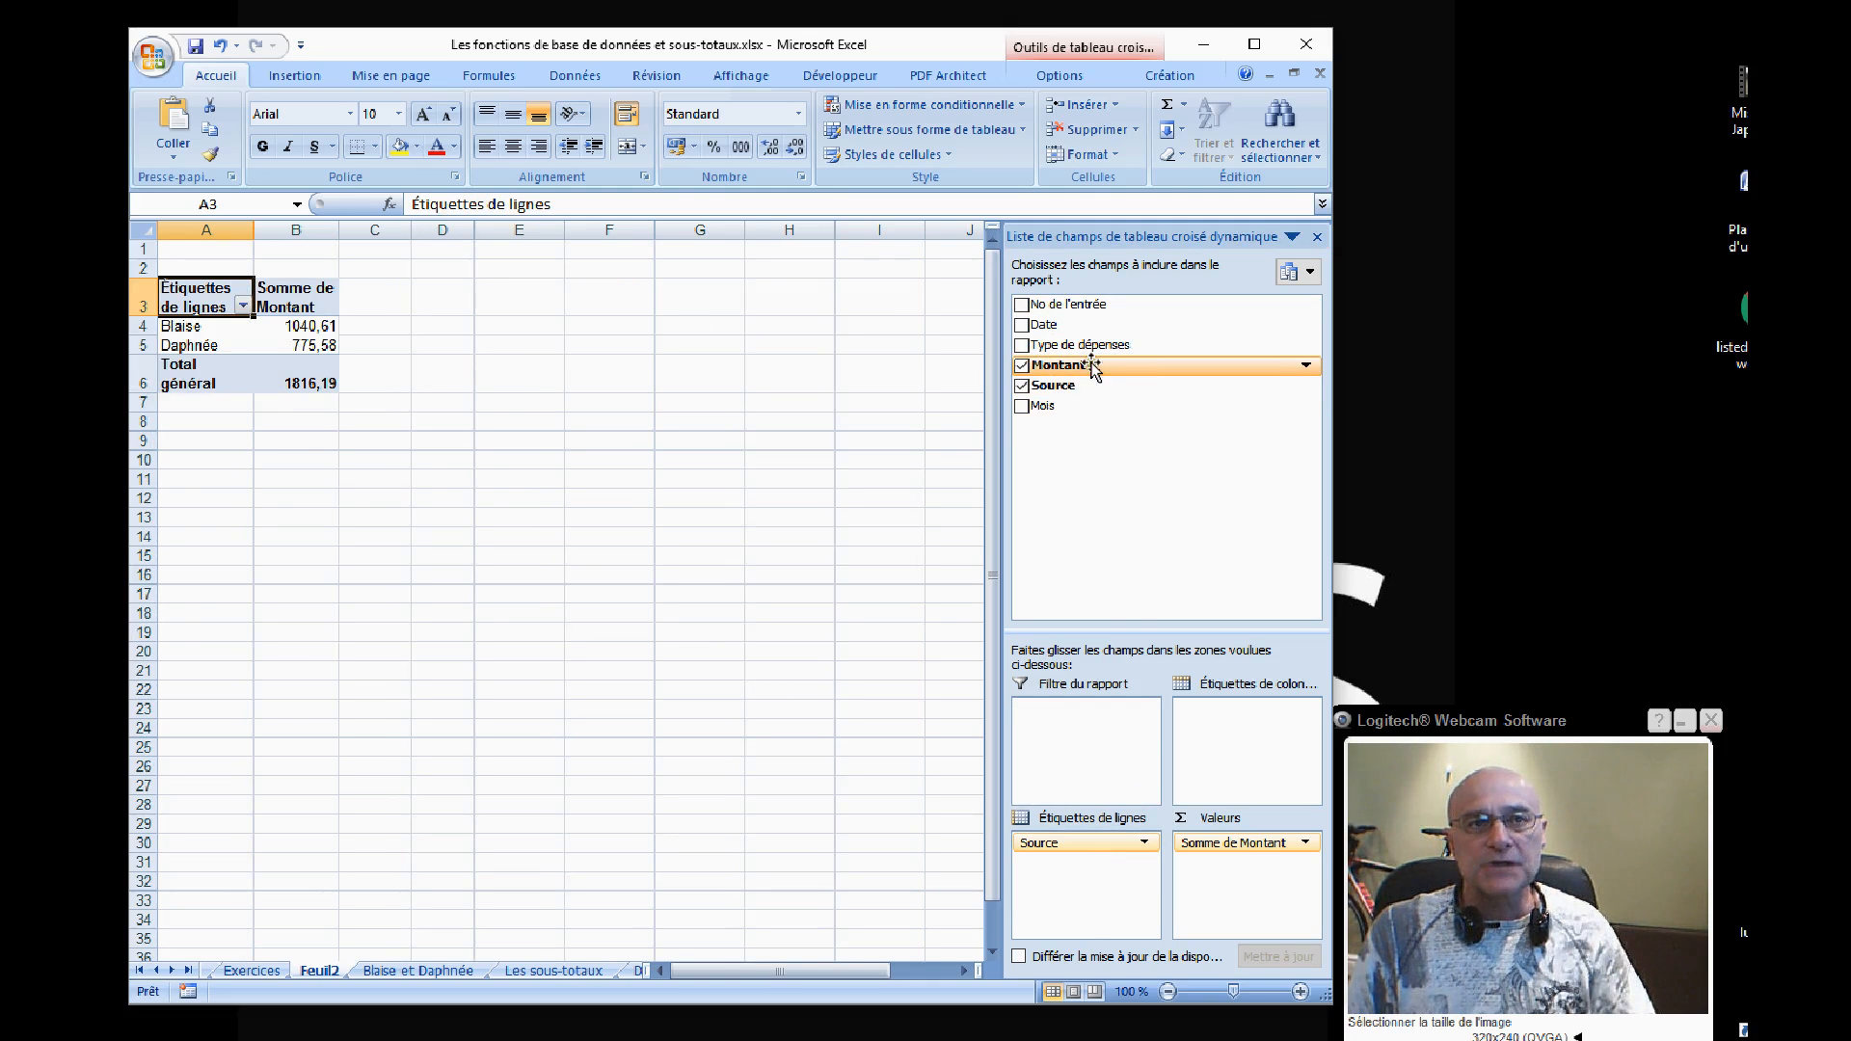
left_click_drag(1072, 345, 1253, 735)
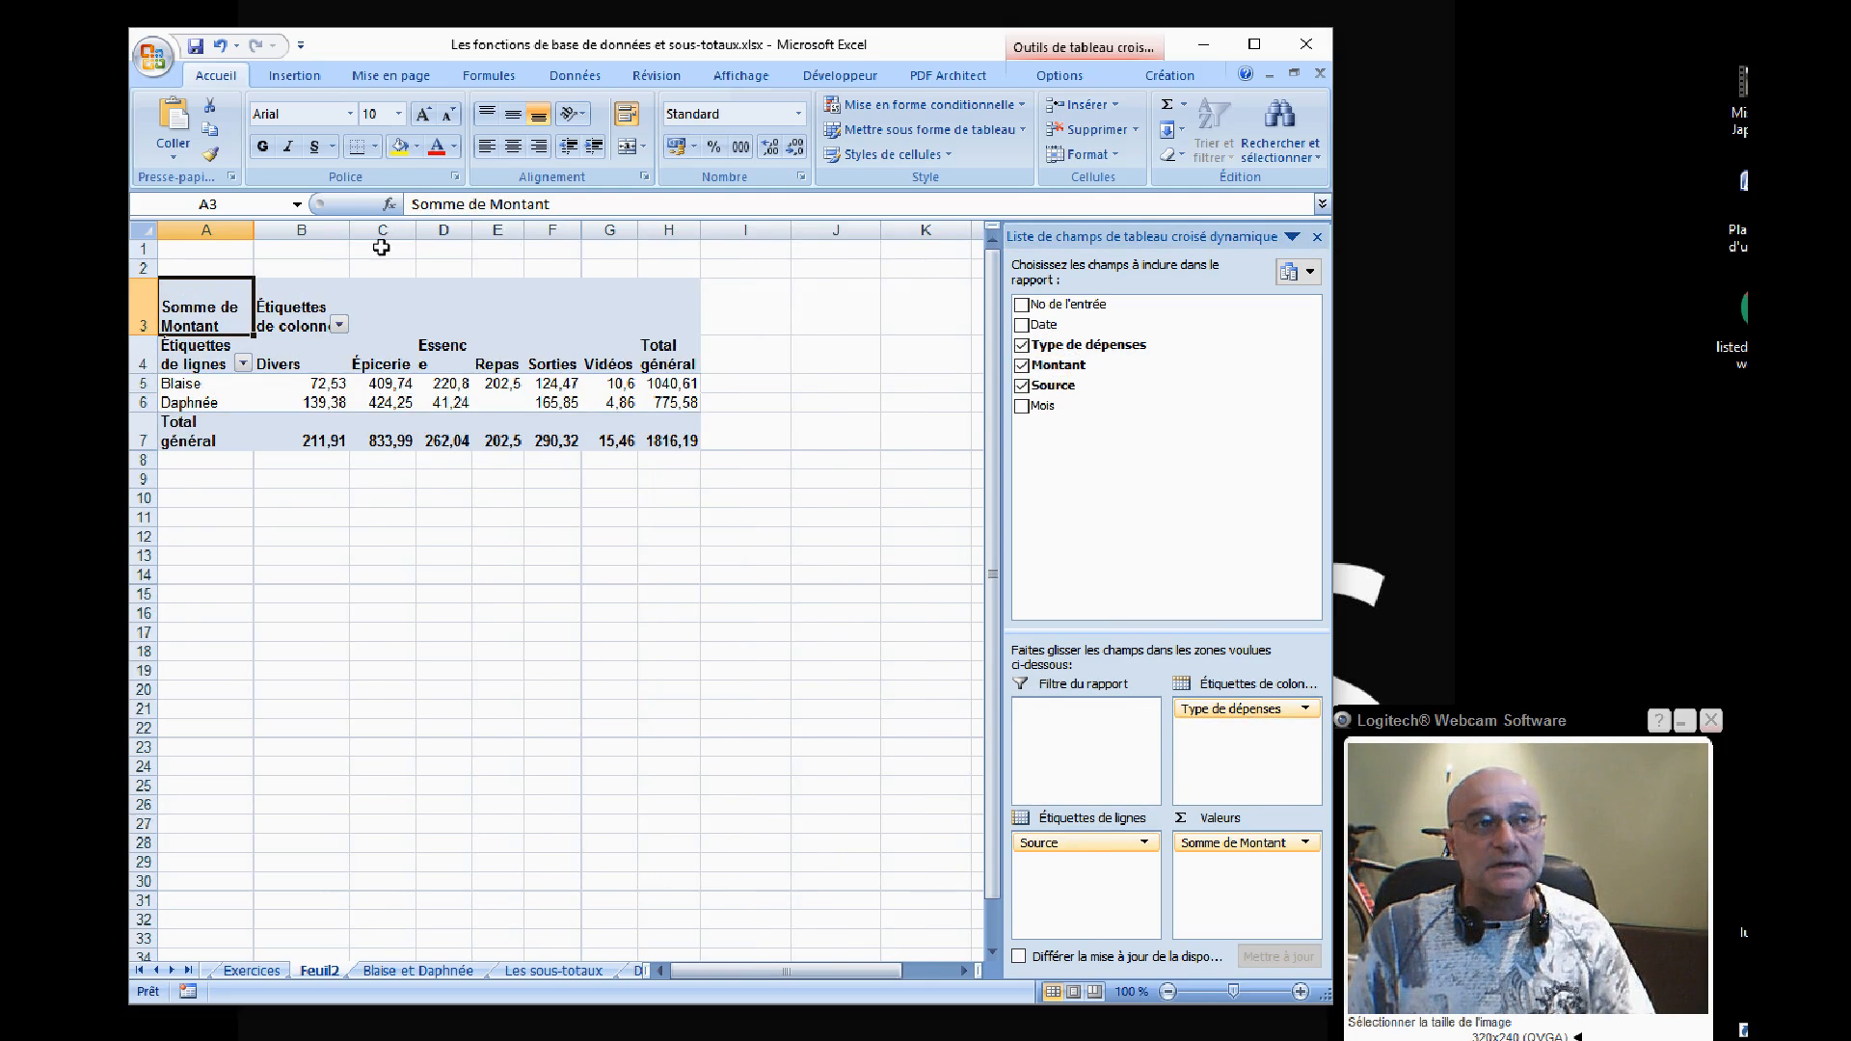
left_click_drag(382, 231, 650, 258)
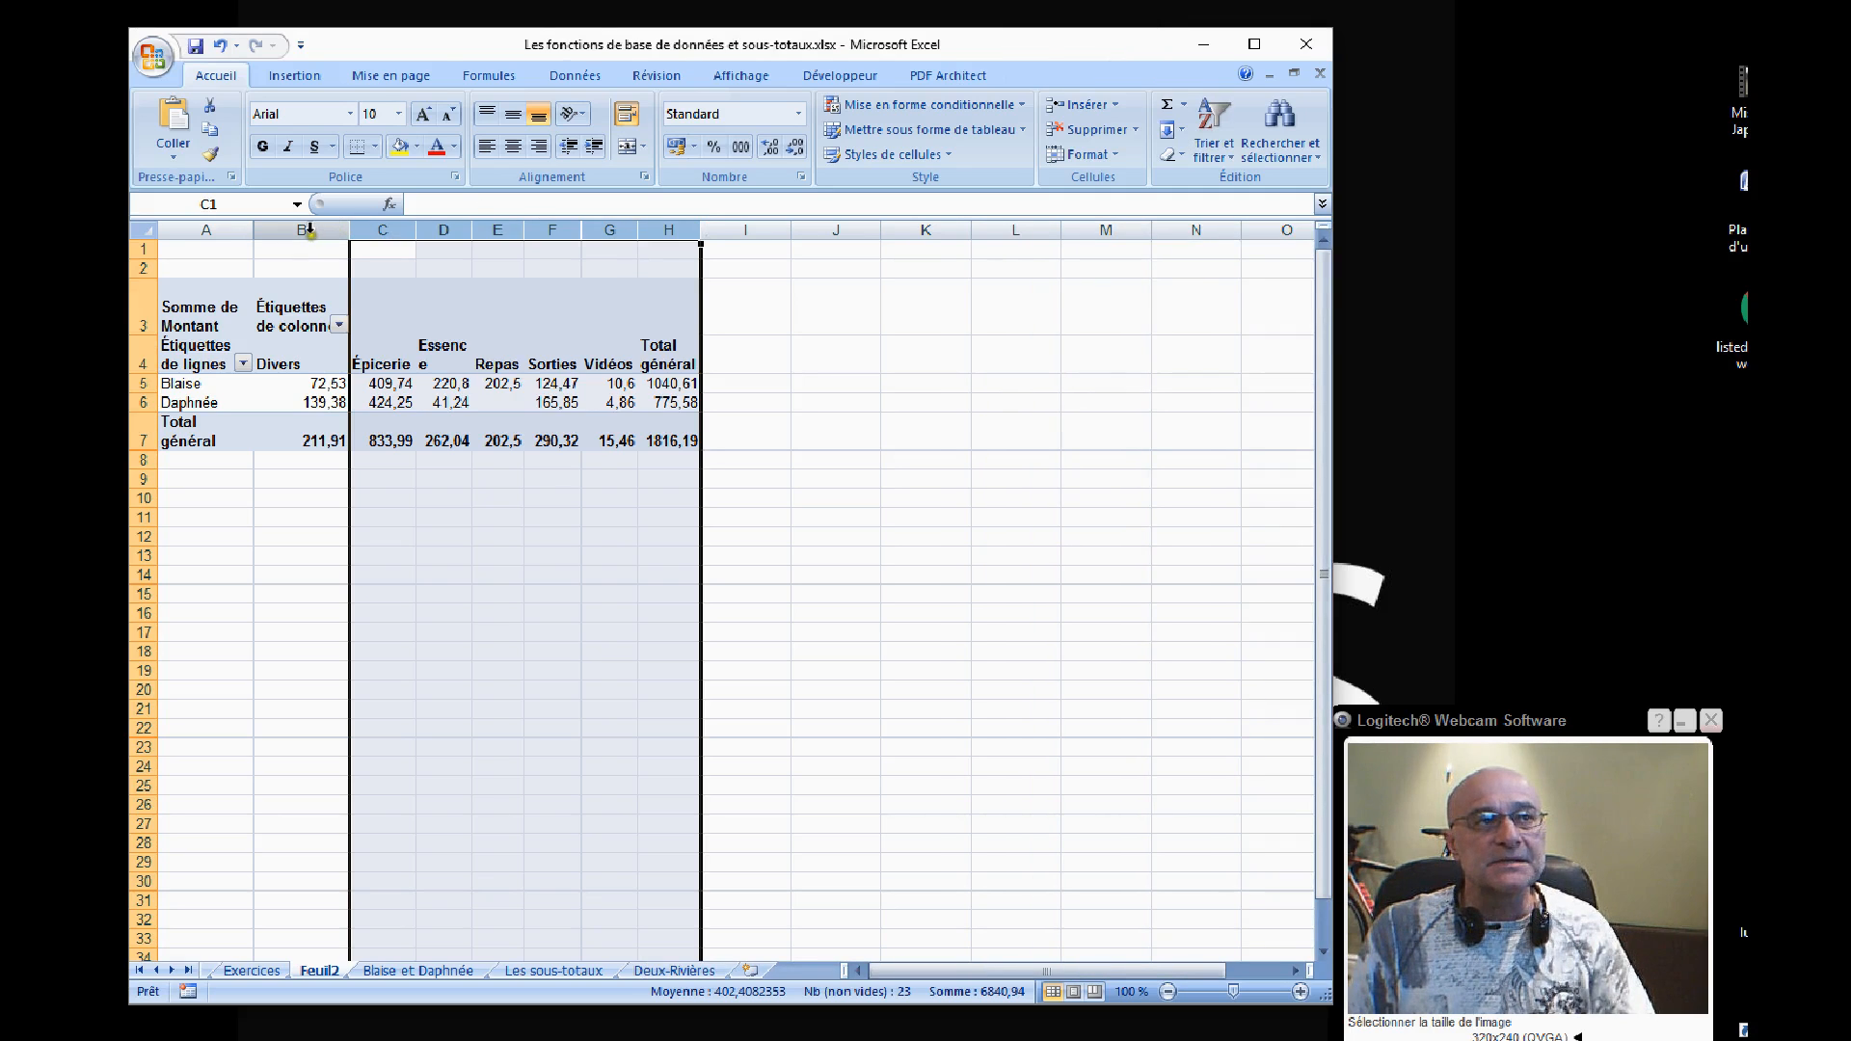
left_click_drag(304, 232, 796, 244)
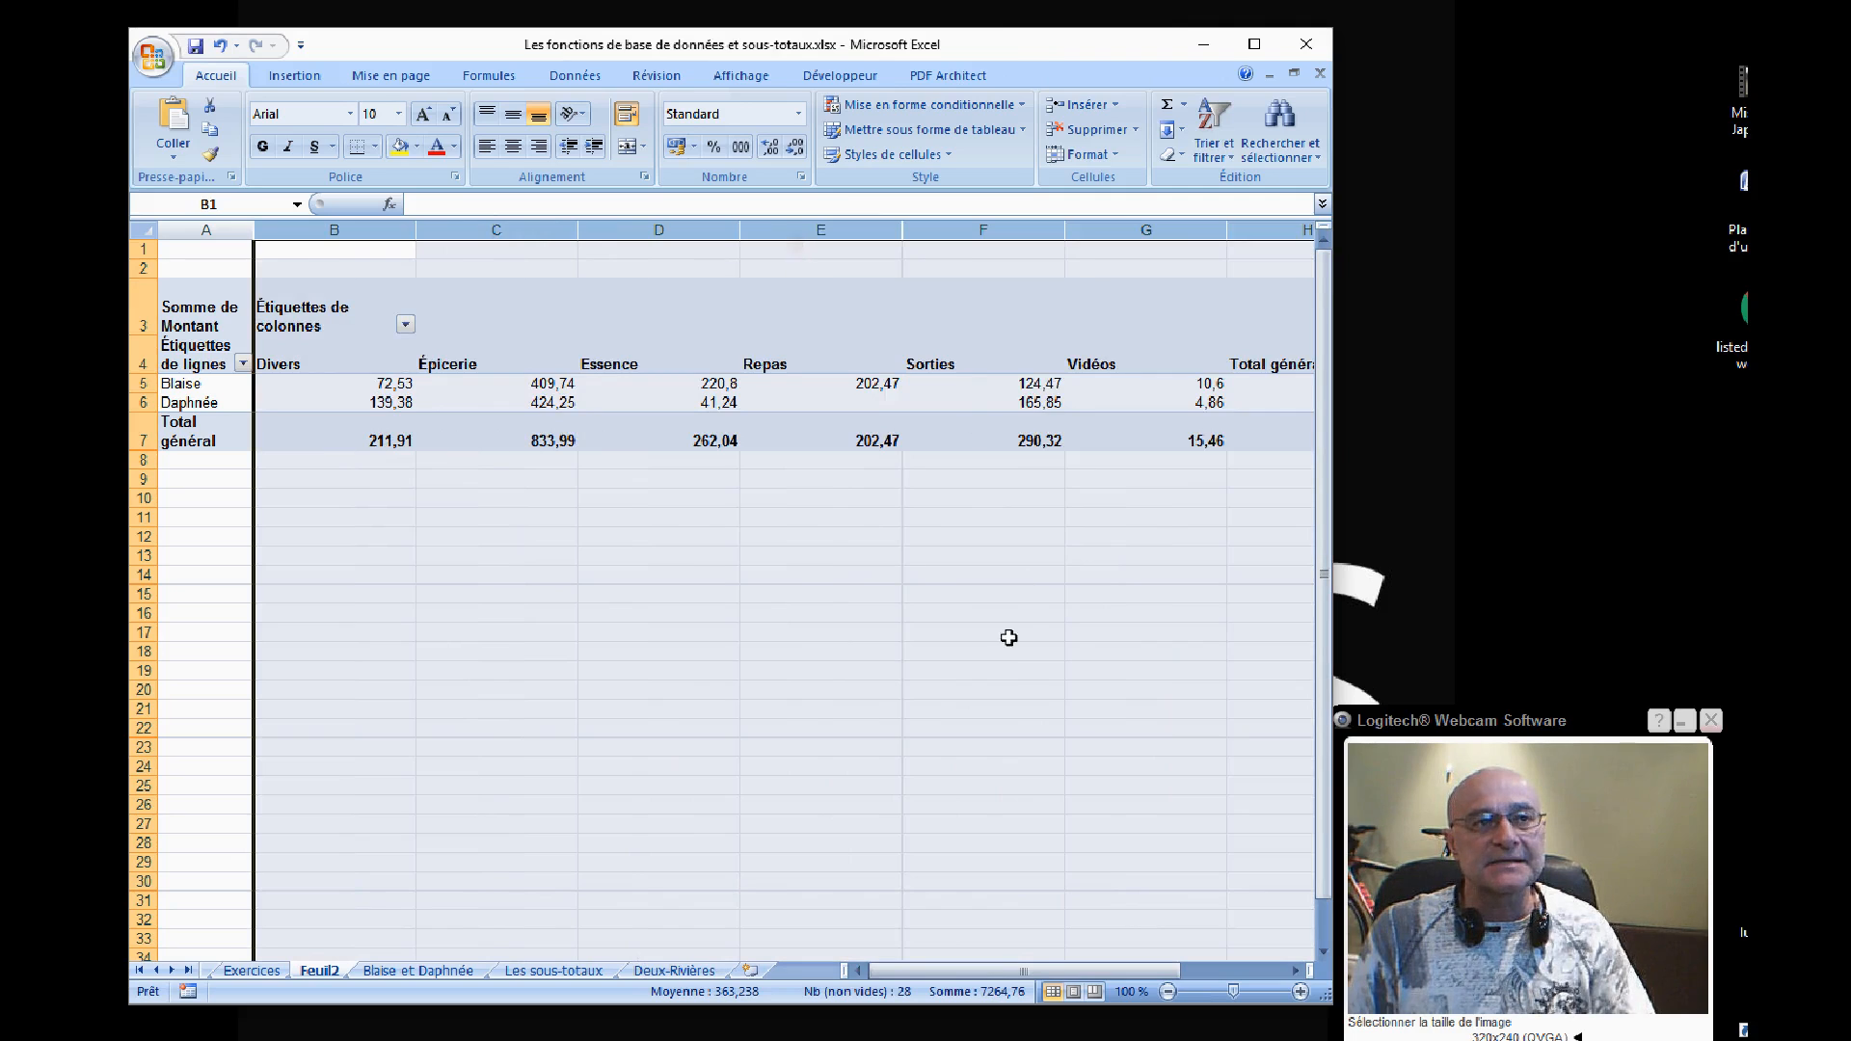
Narrow columns B to H equally and hide the pivot table field list
left_click_drag(1067, 232, 1021, 232)
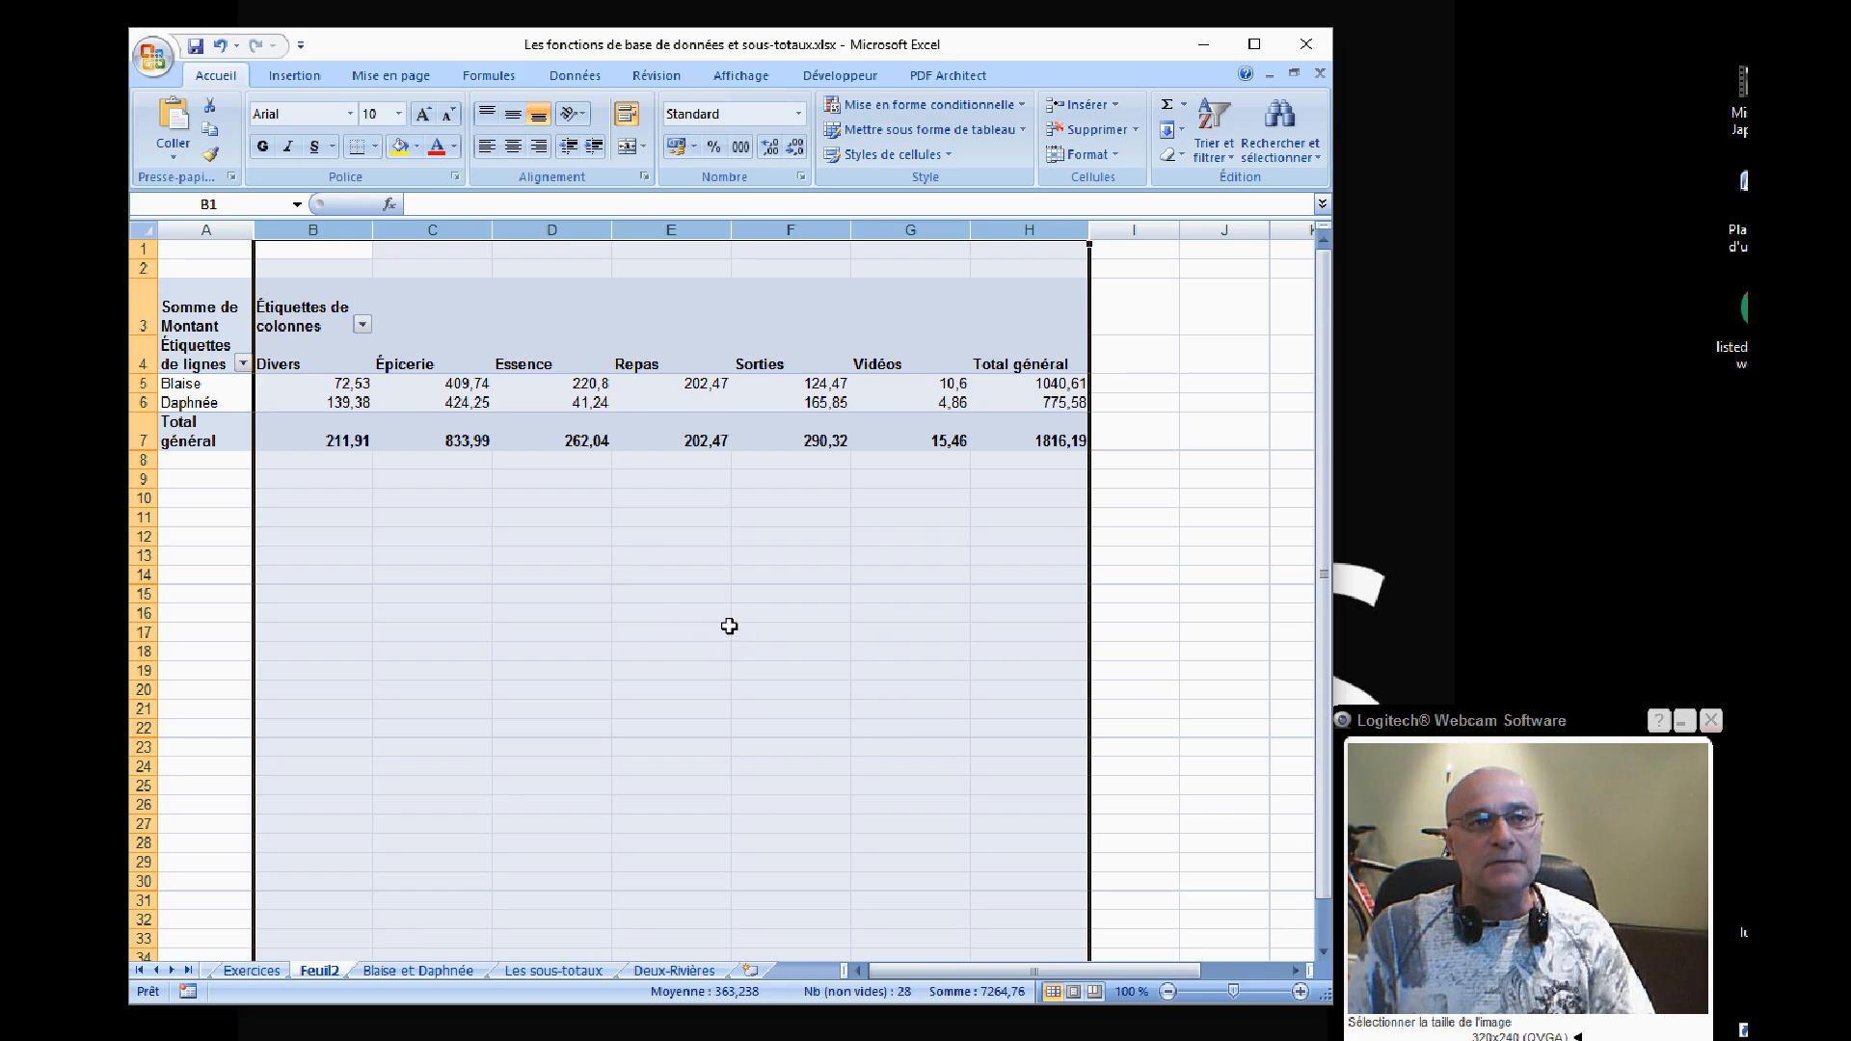
left_click(530, 403)
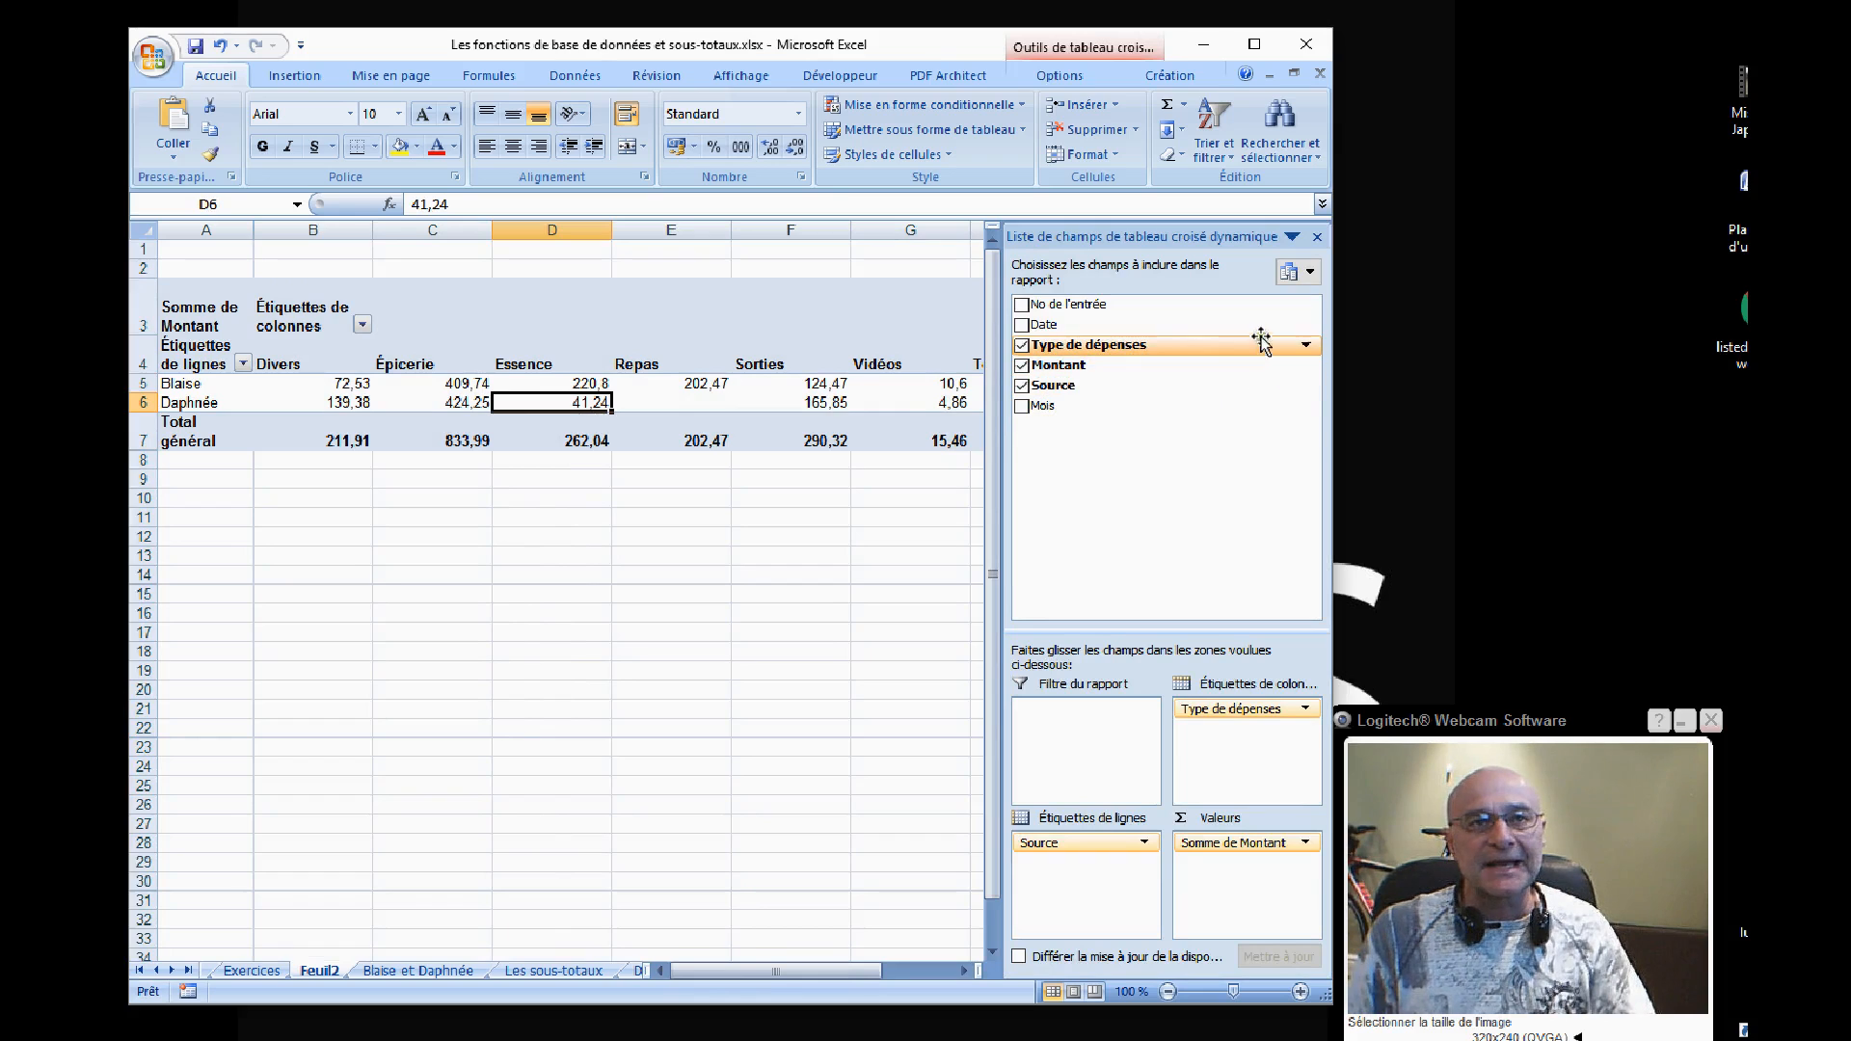
left_click(1317, 237)
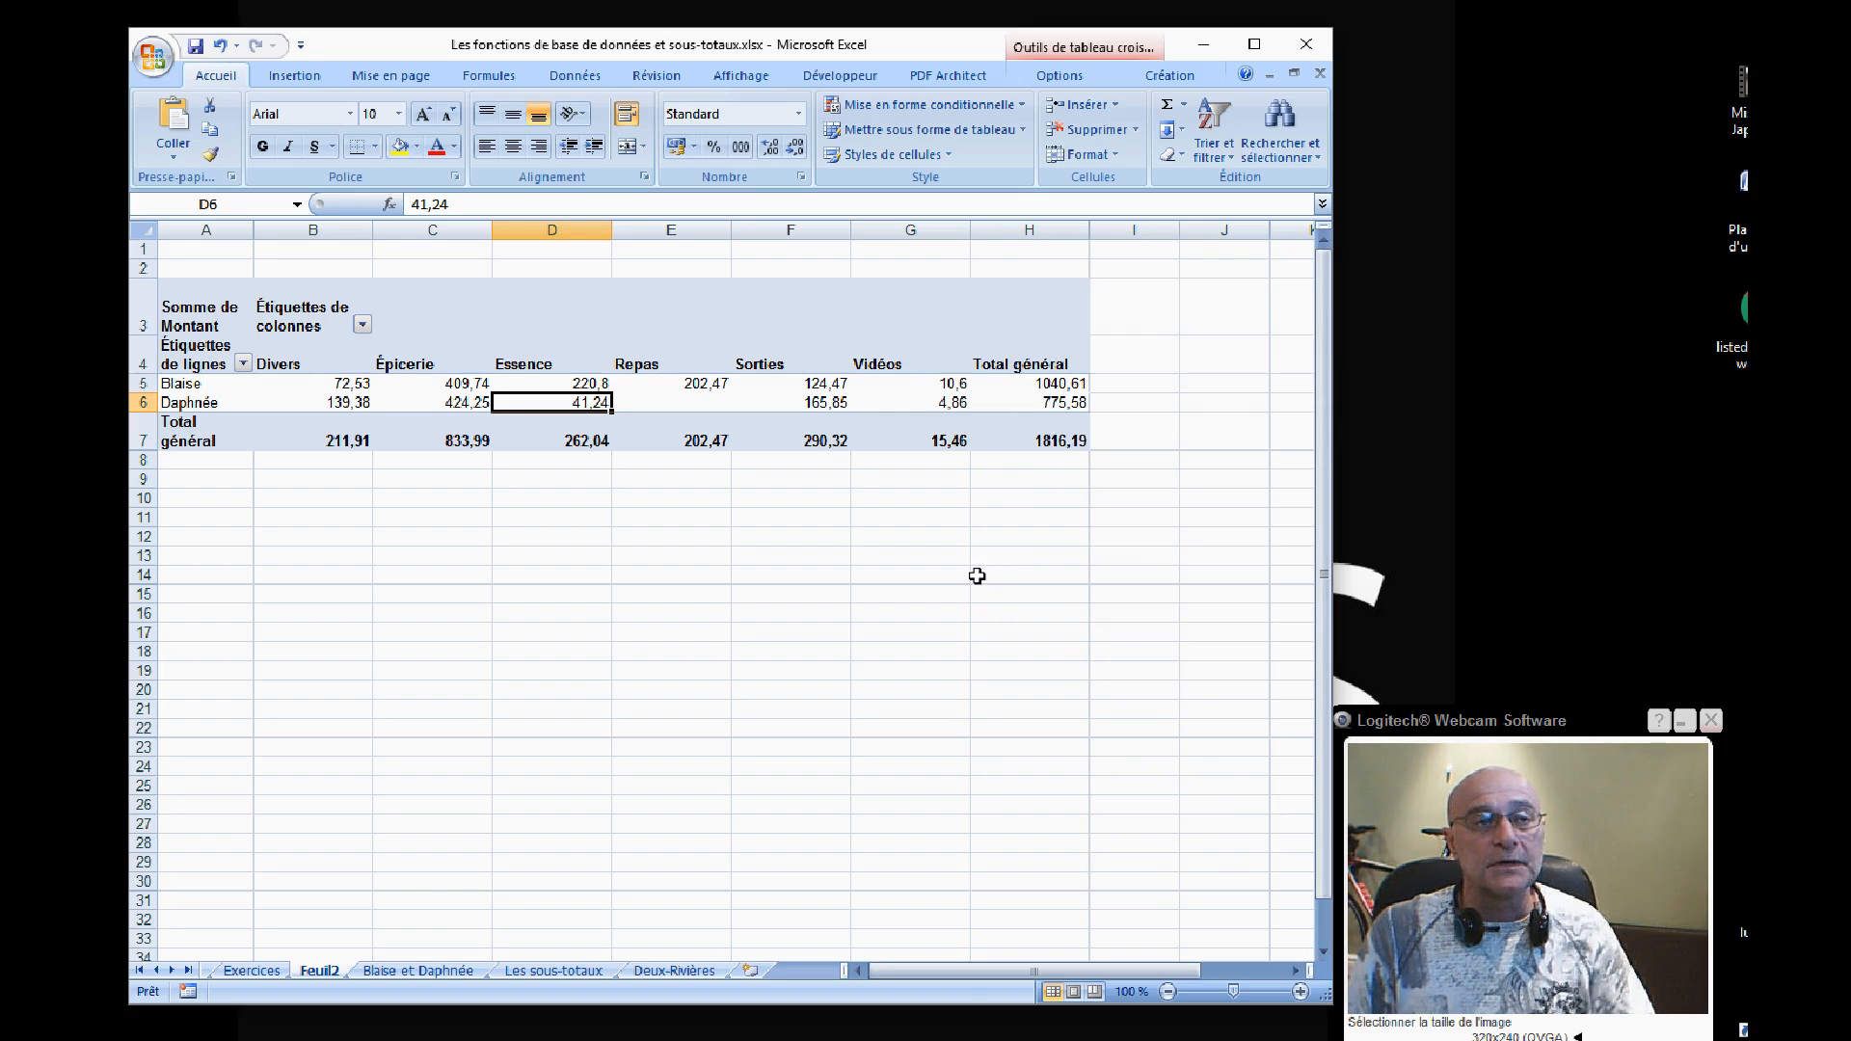
Select a value in the pivot table and display its field list again
left_click(381, 382)
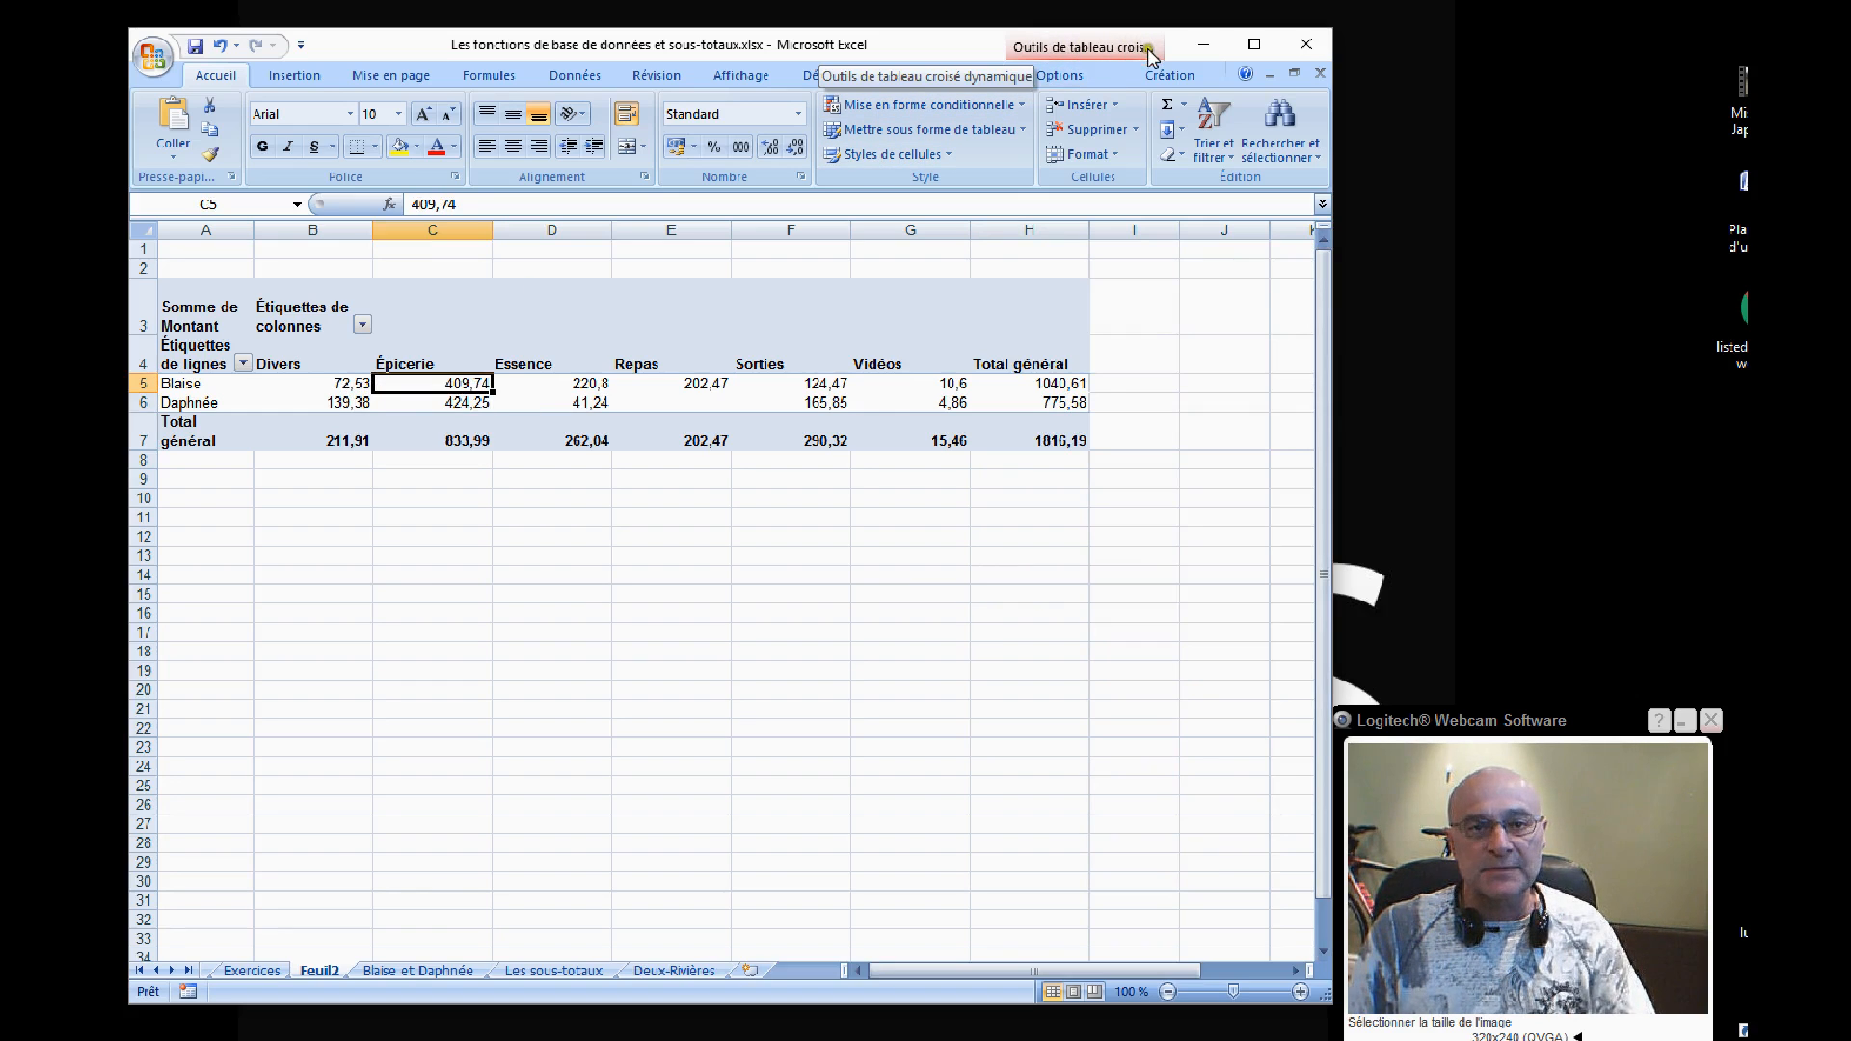
left_click(1061, 55)
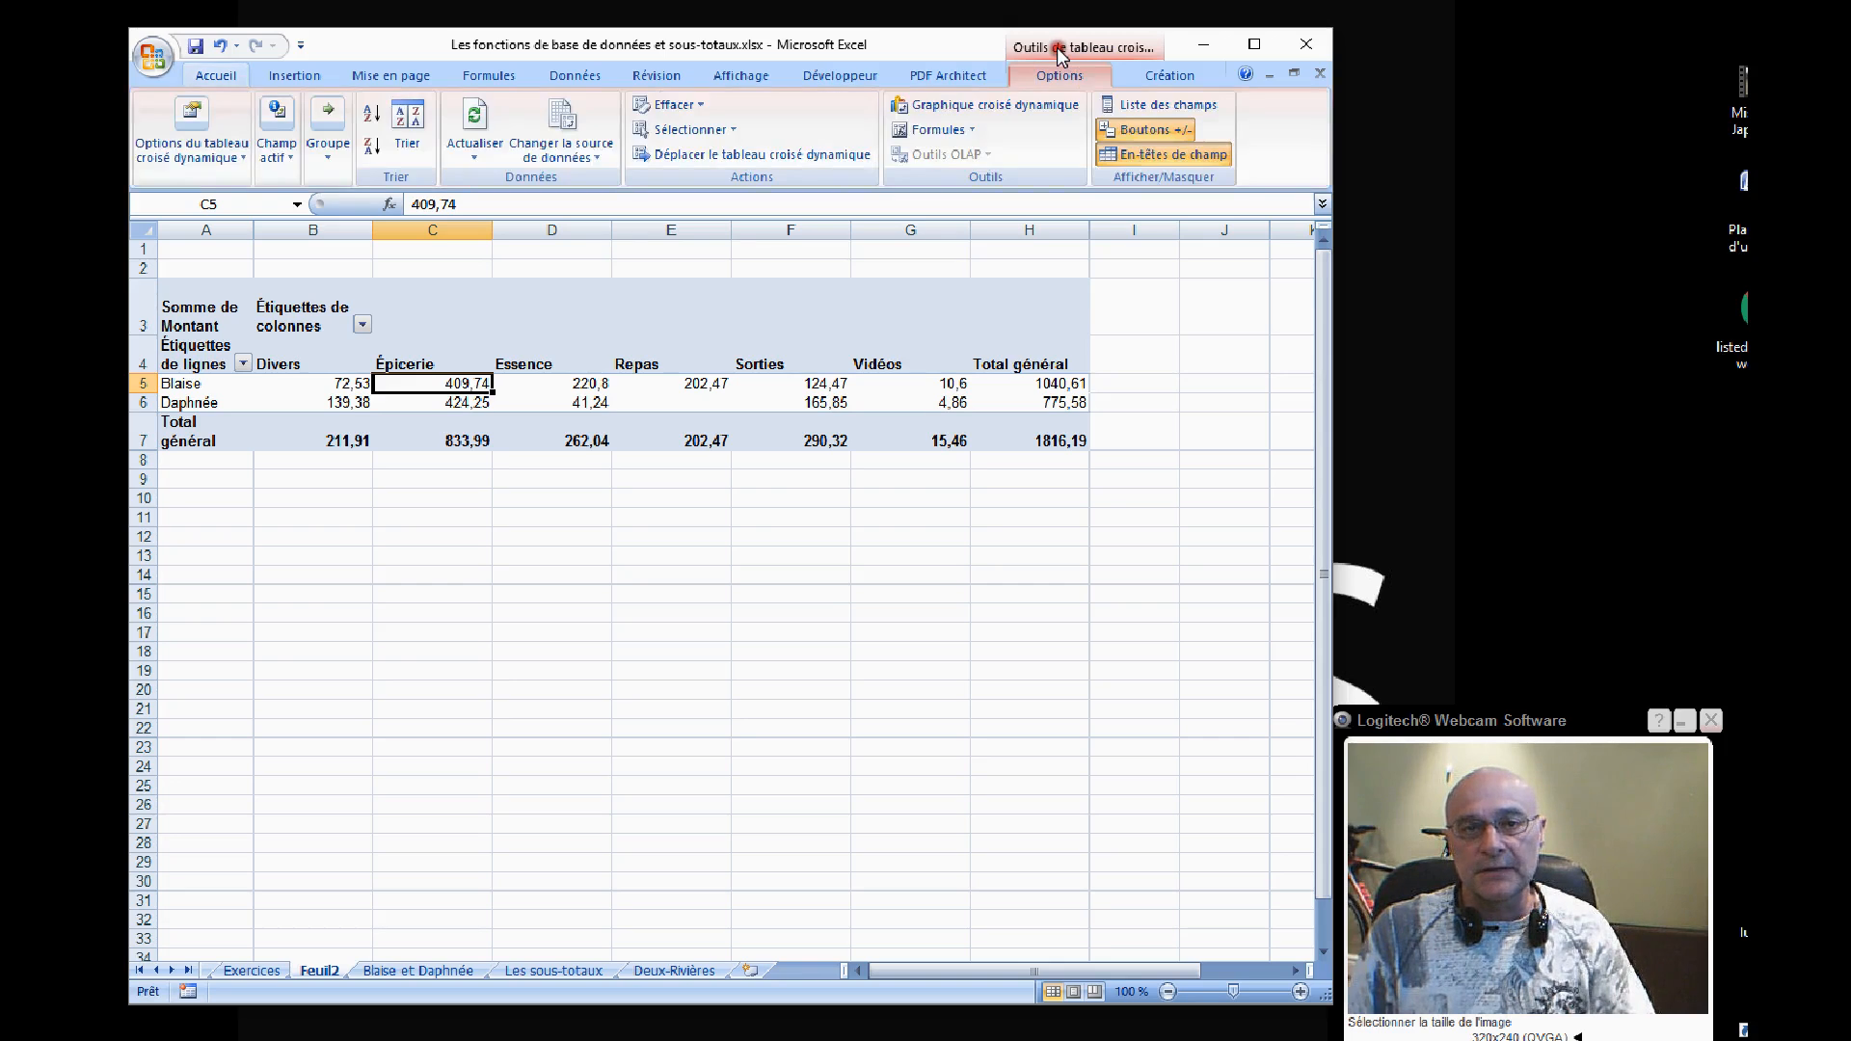
left_click(1141, 103)
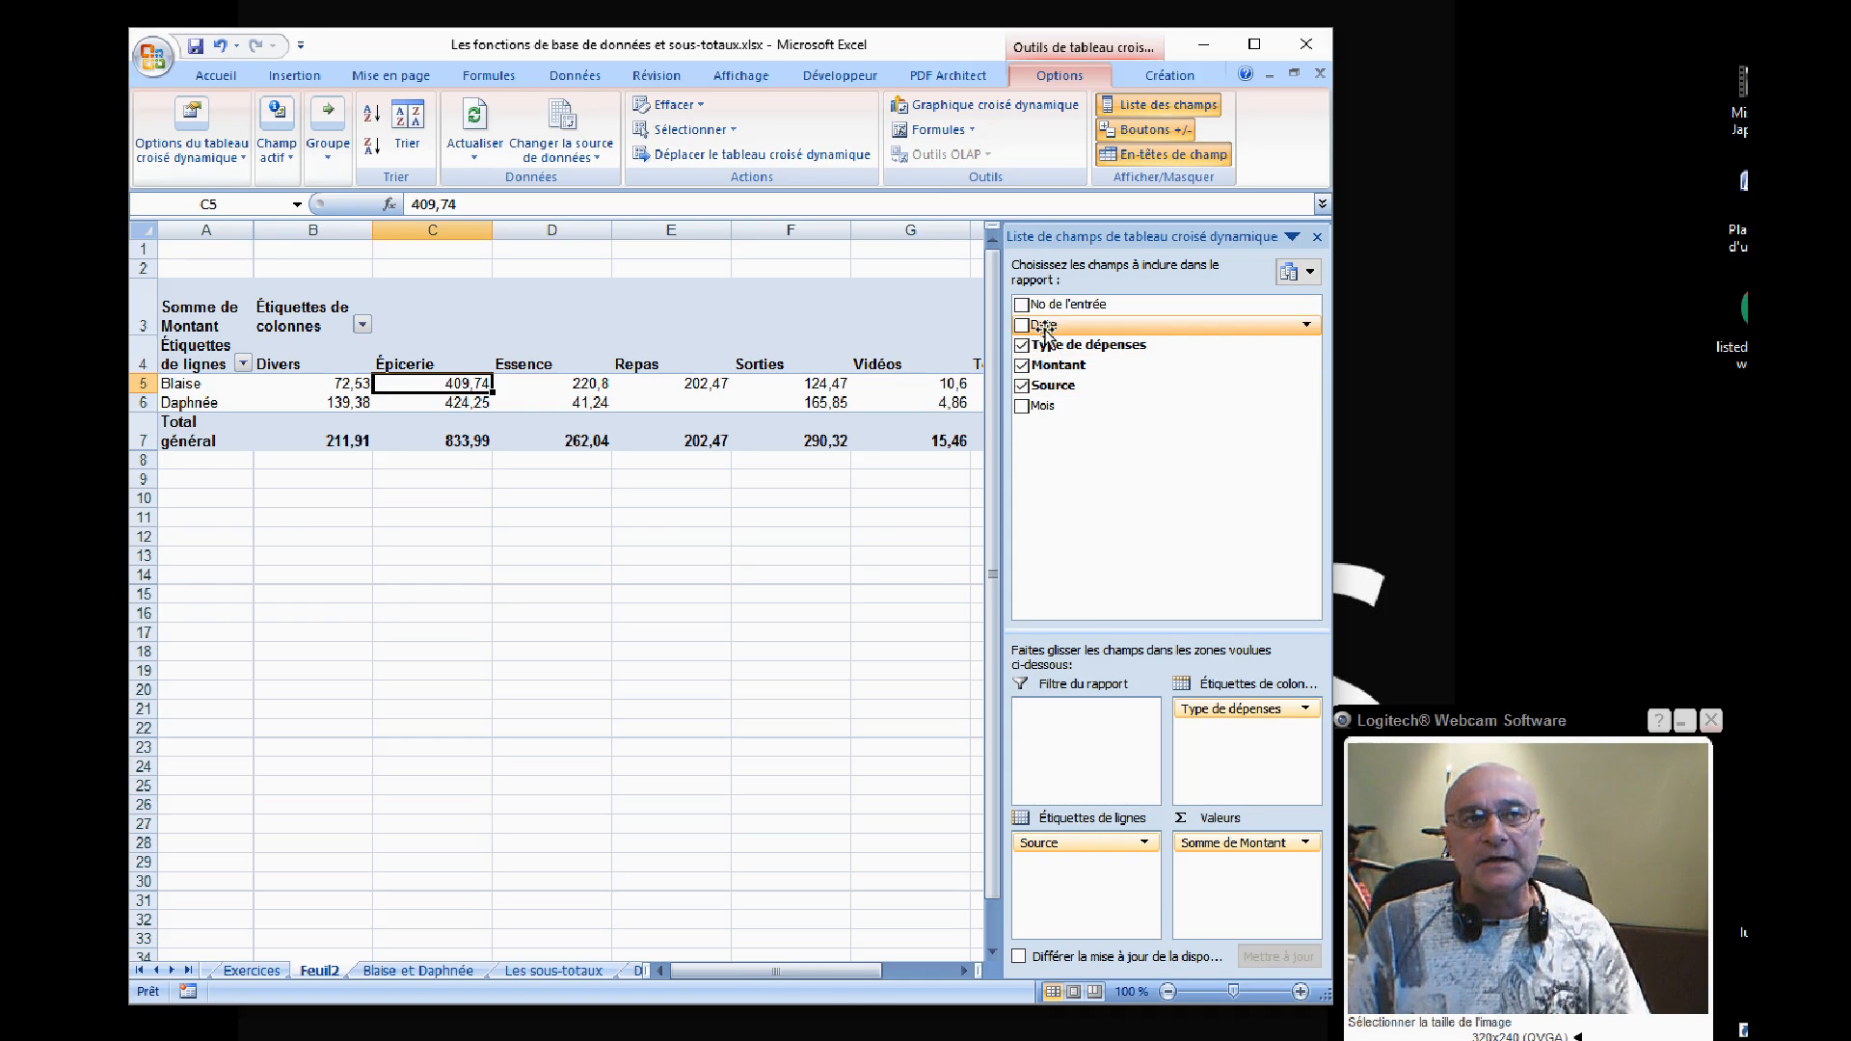
Try the Date field below Source in the row labels and below Type de dépenses in the column labels, and remove it from the pivot table
left_click_drag(1046, 328, 1083, 871)
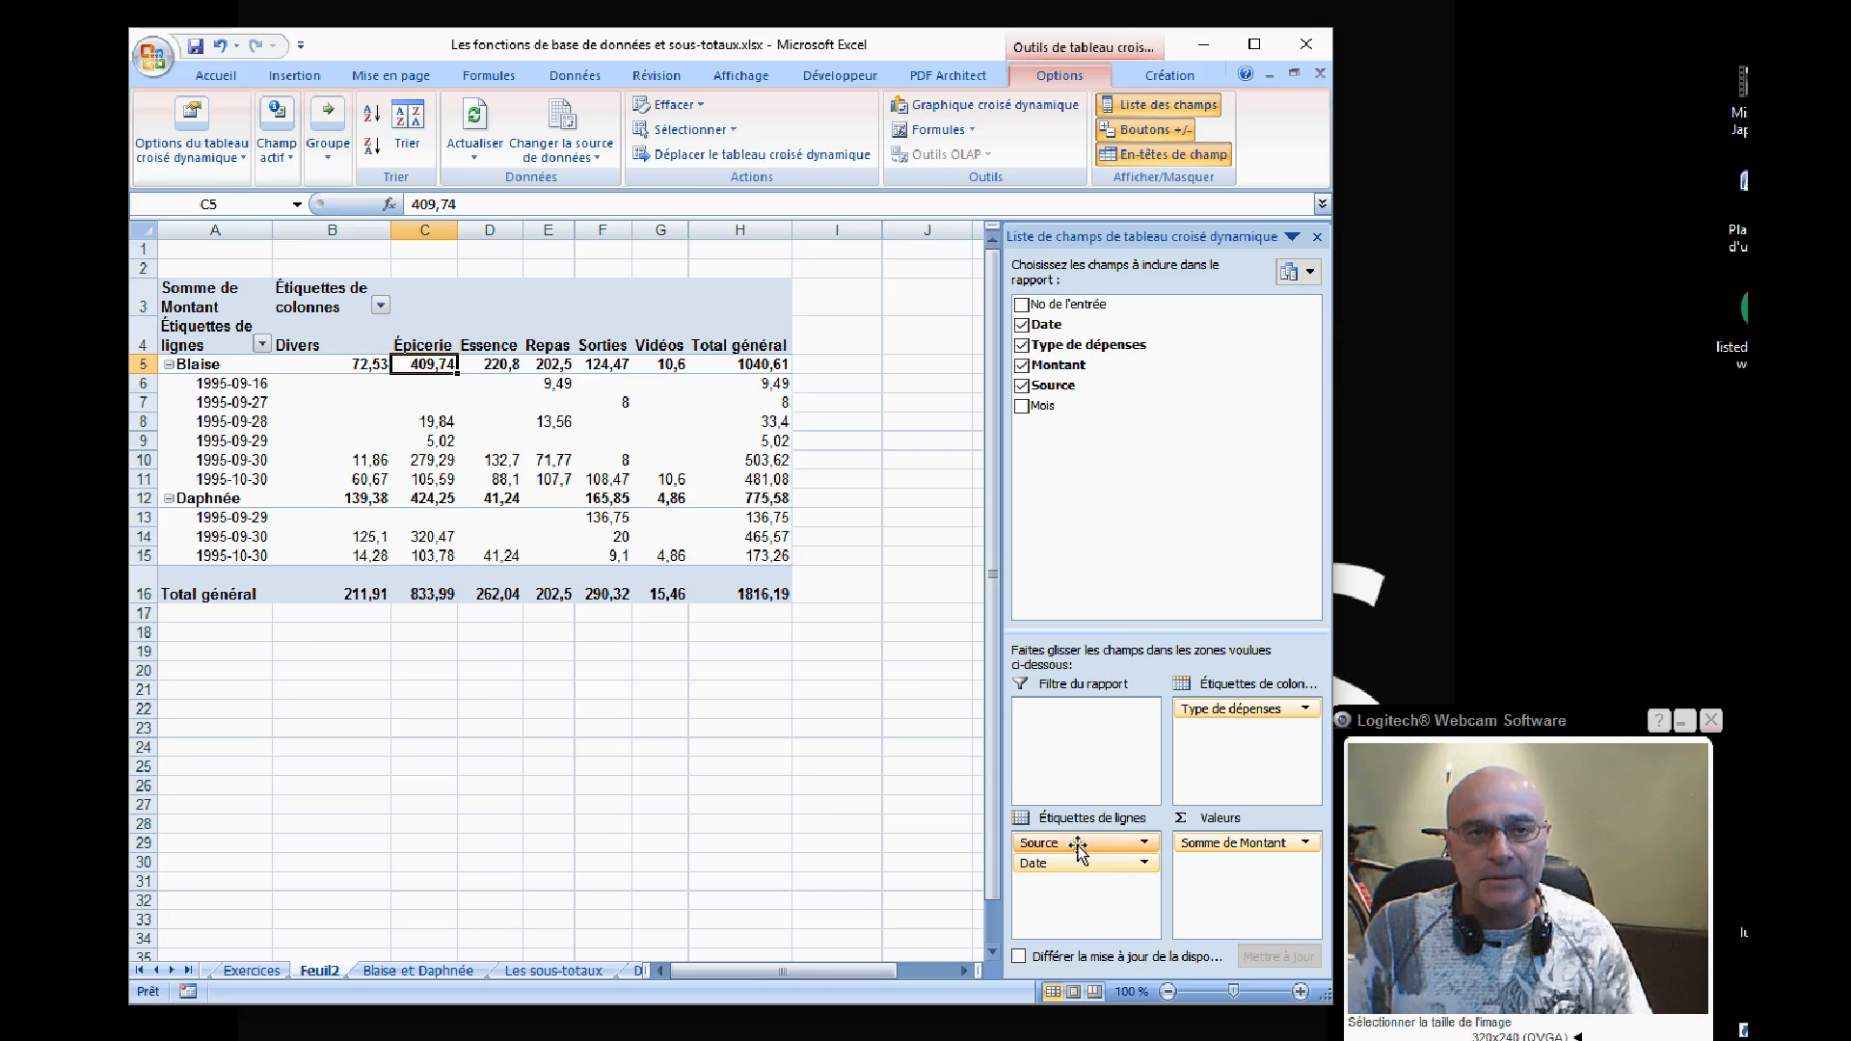
left_click_drag(1067, 863, 1200, 732)
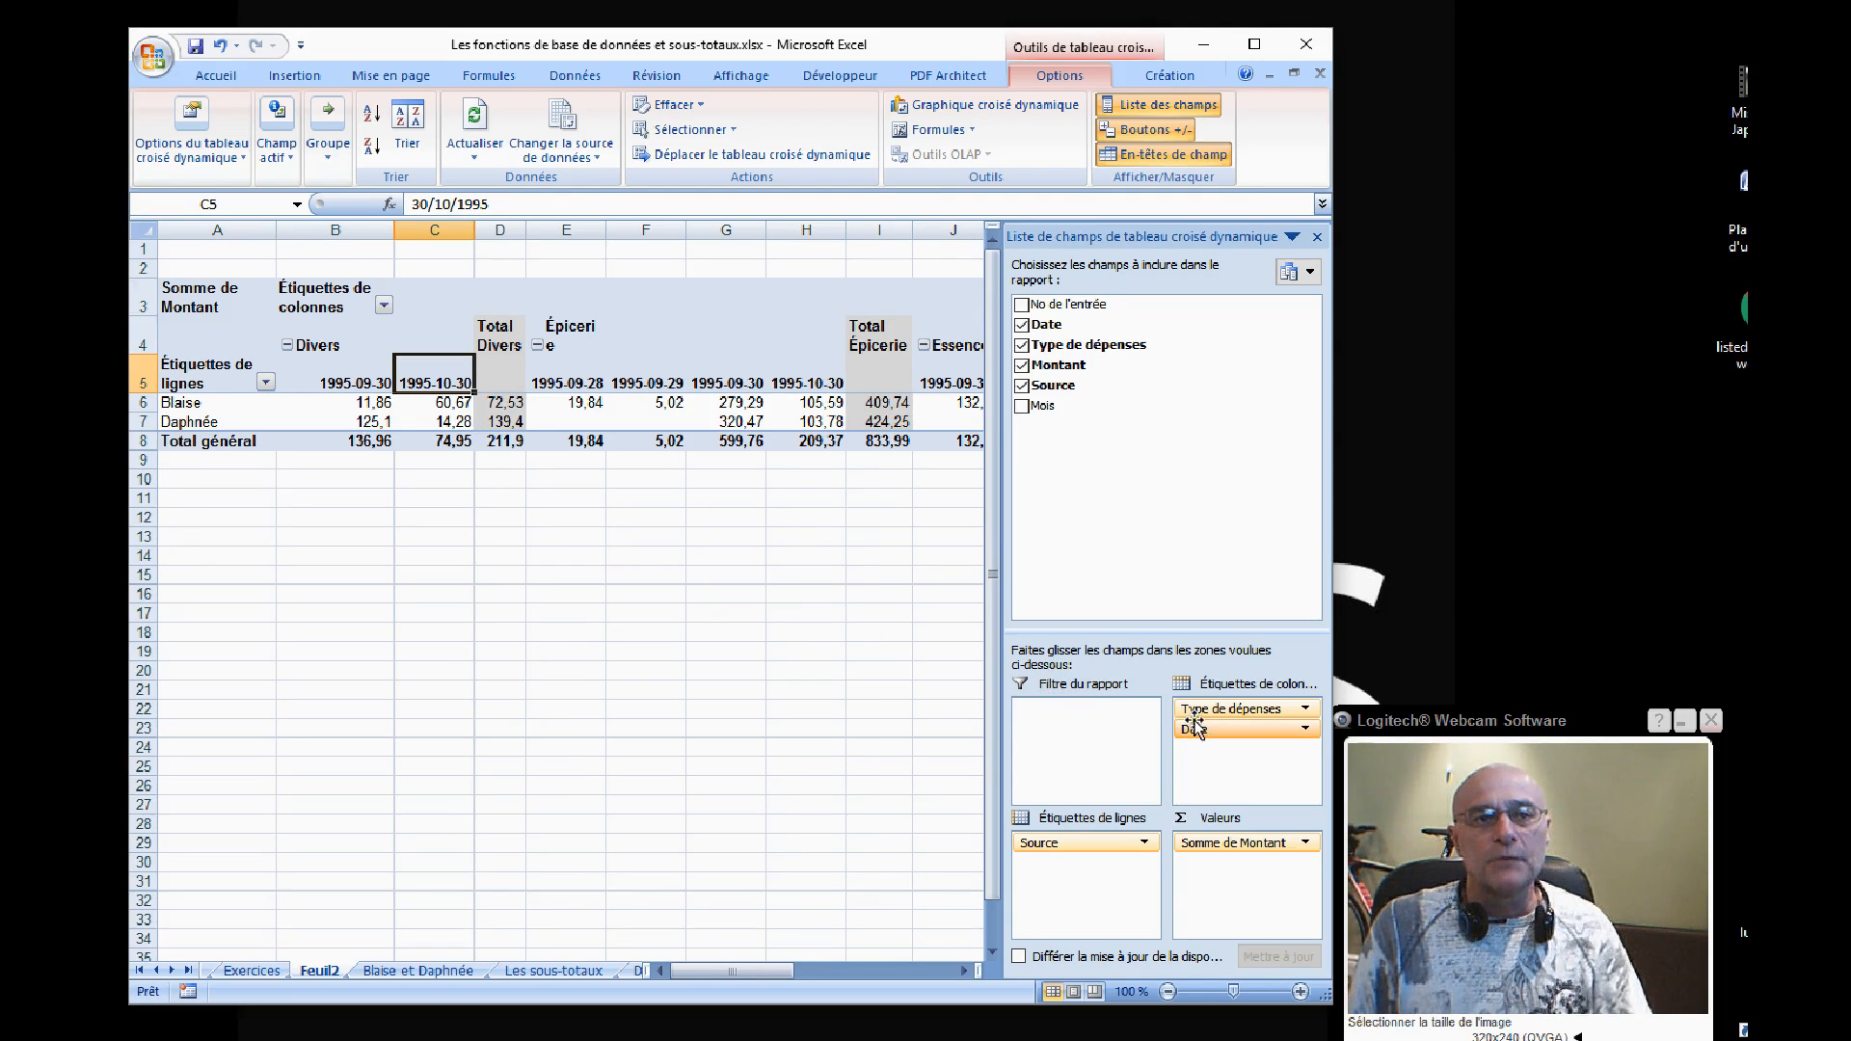
left_click_drag(1201, 730, 855, 772)
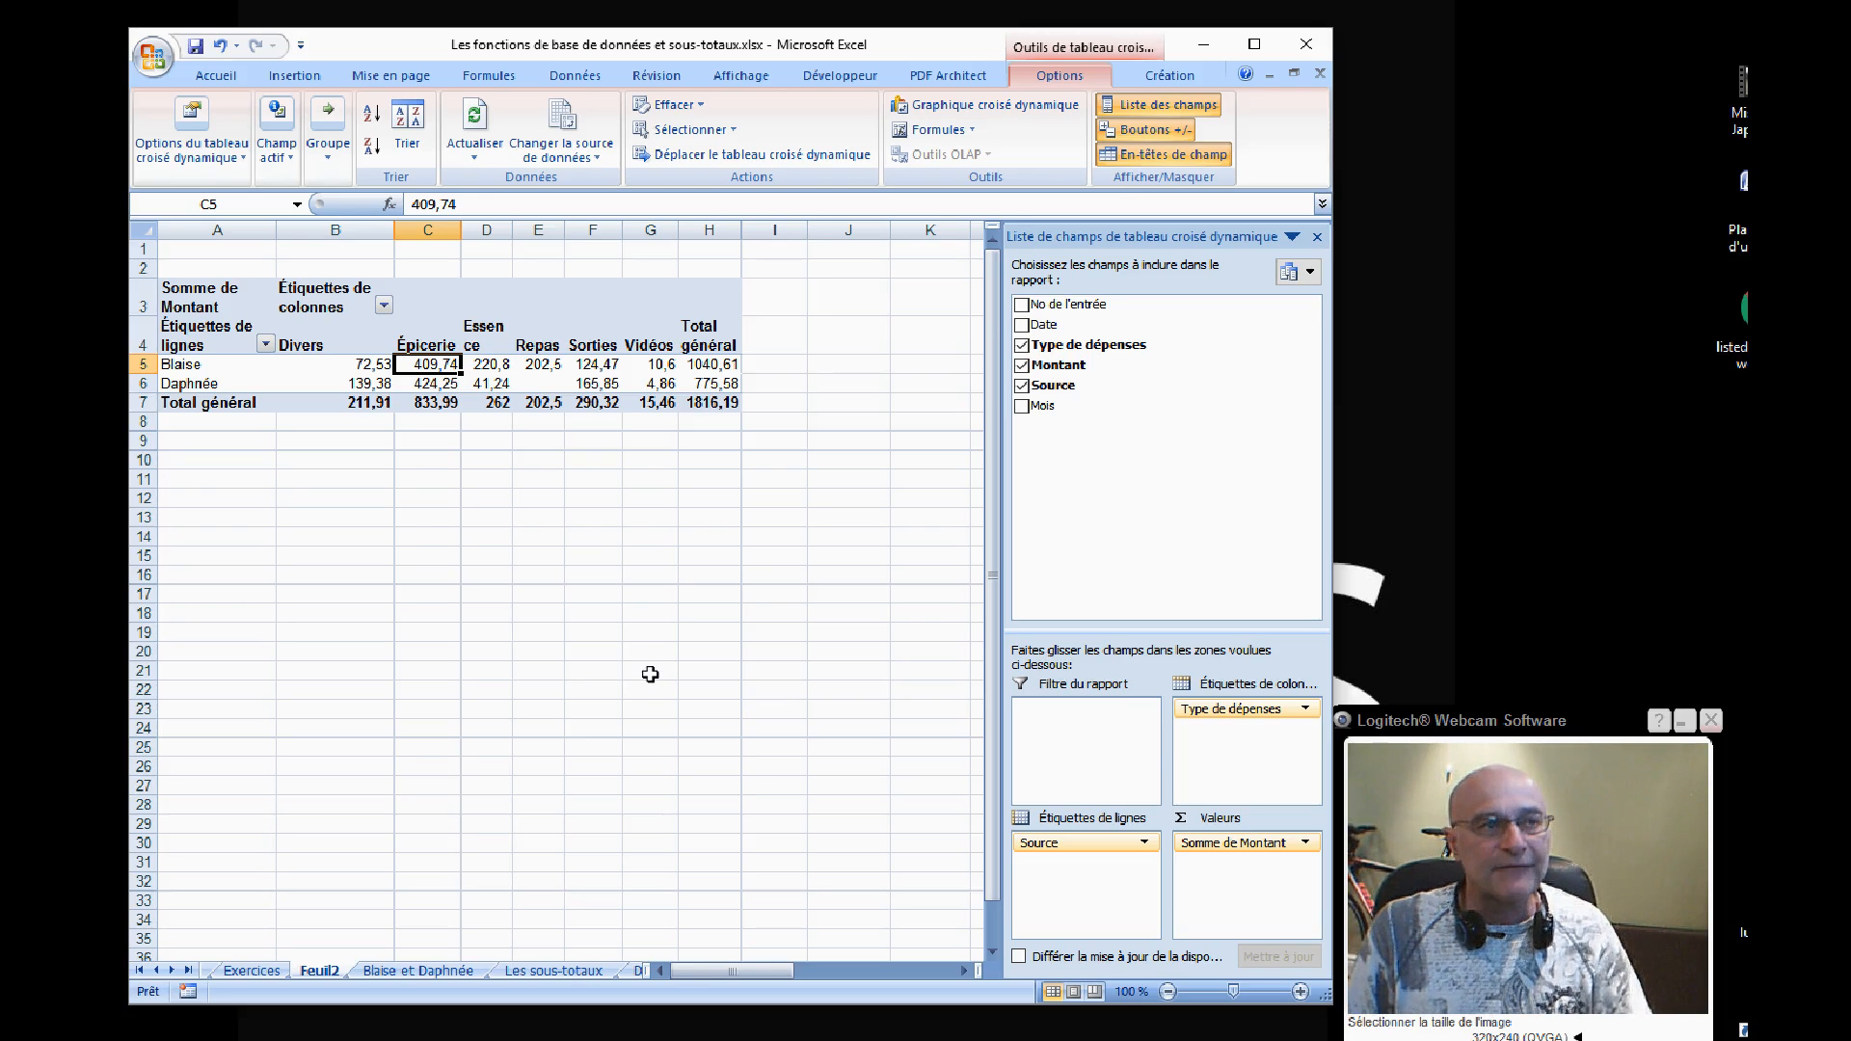
Start a pivot chart from the expense list sheet, using the range B4:G75 as its source
left_click(412, 972)
left_click(416, 748)
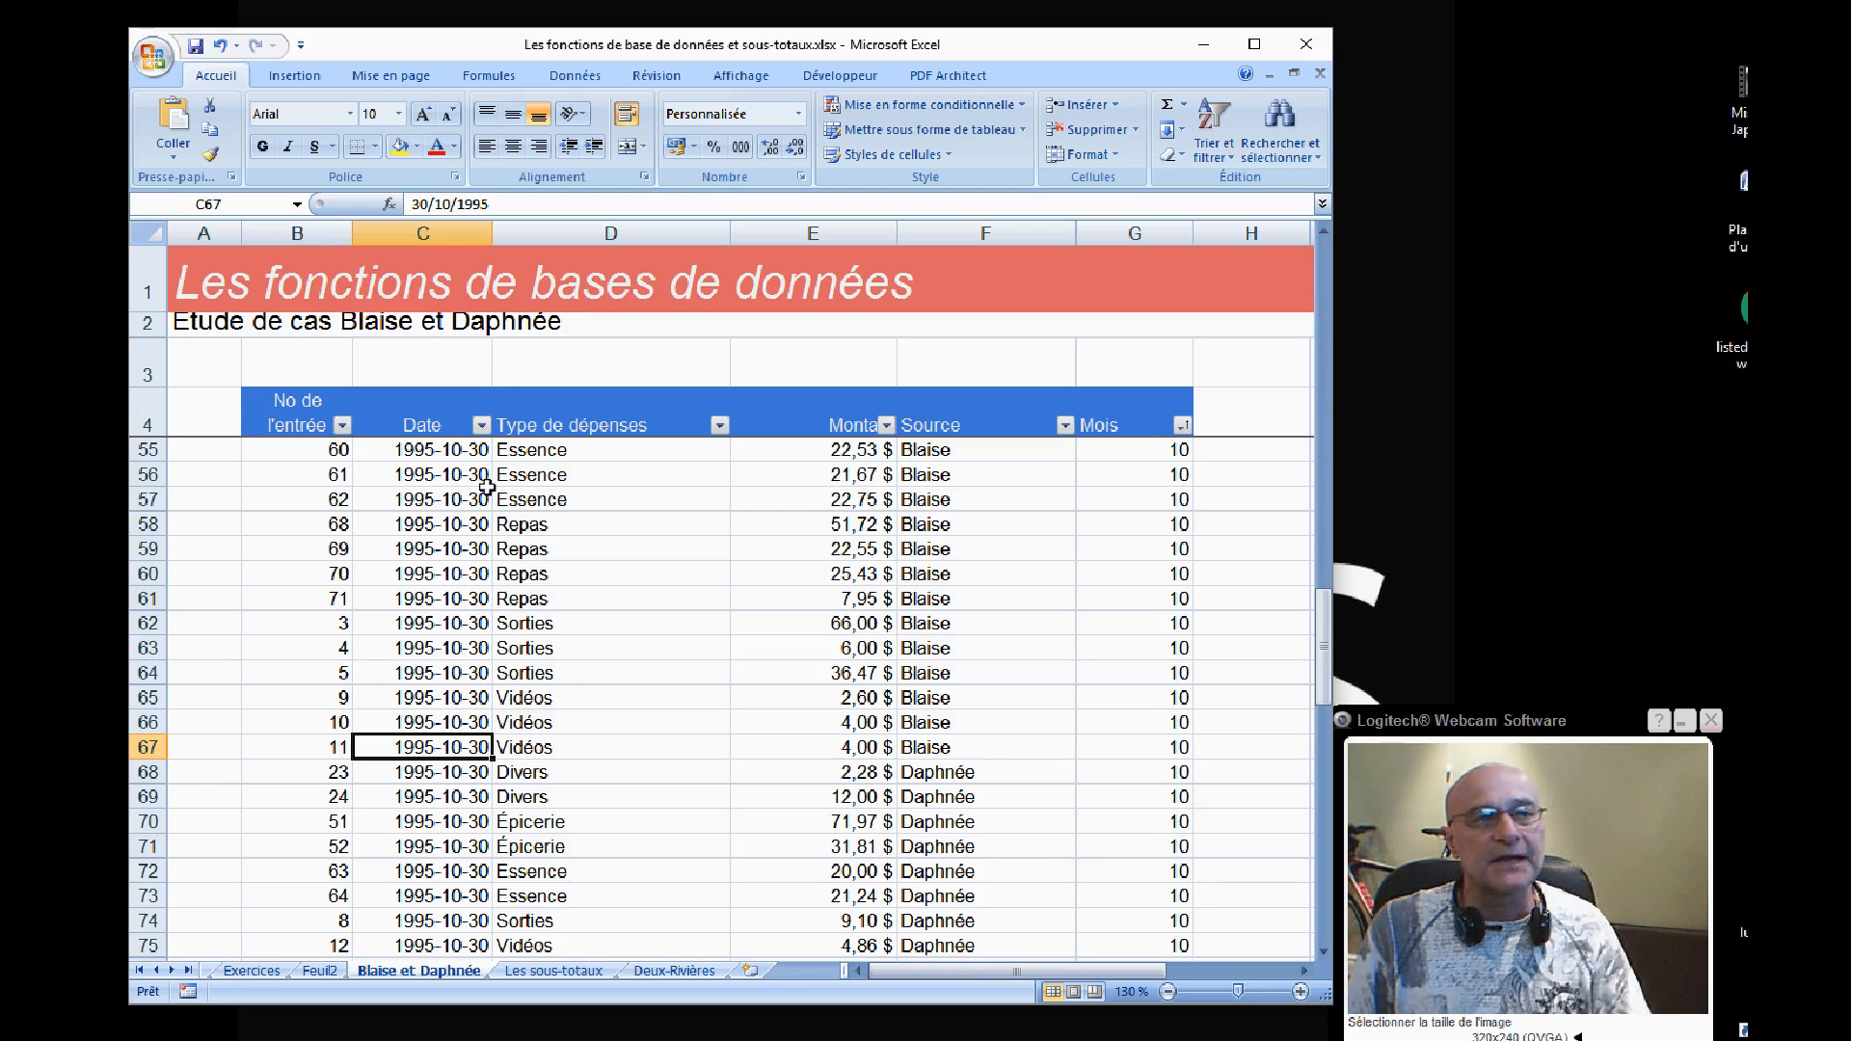
left_click(299, 75)
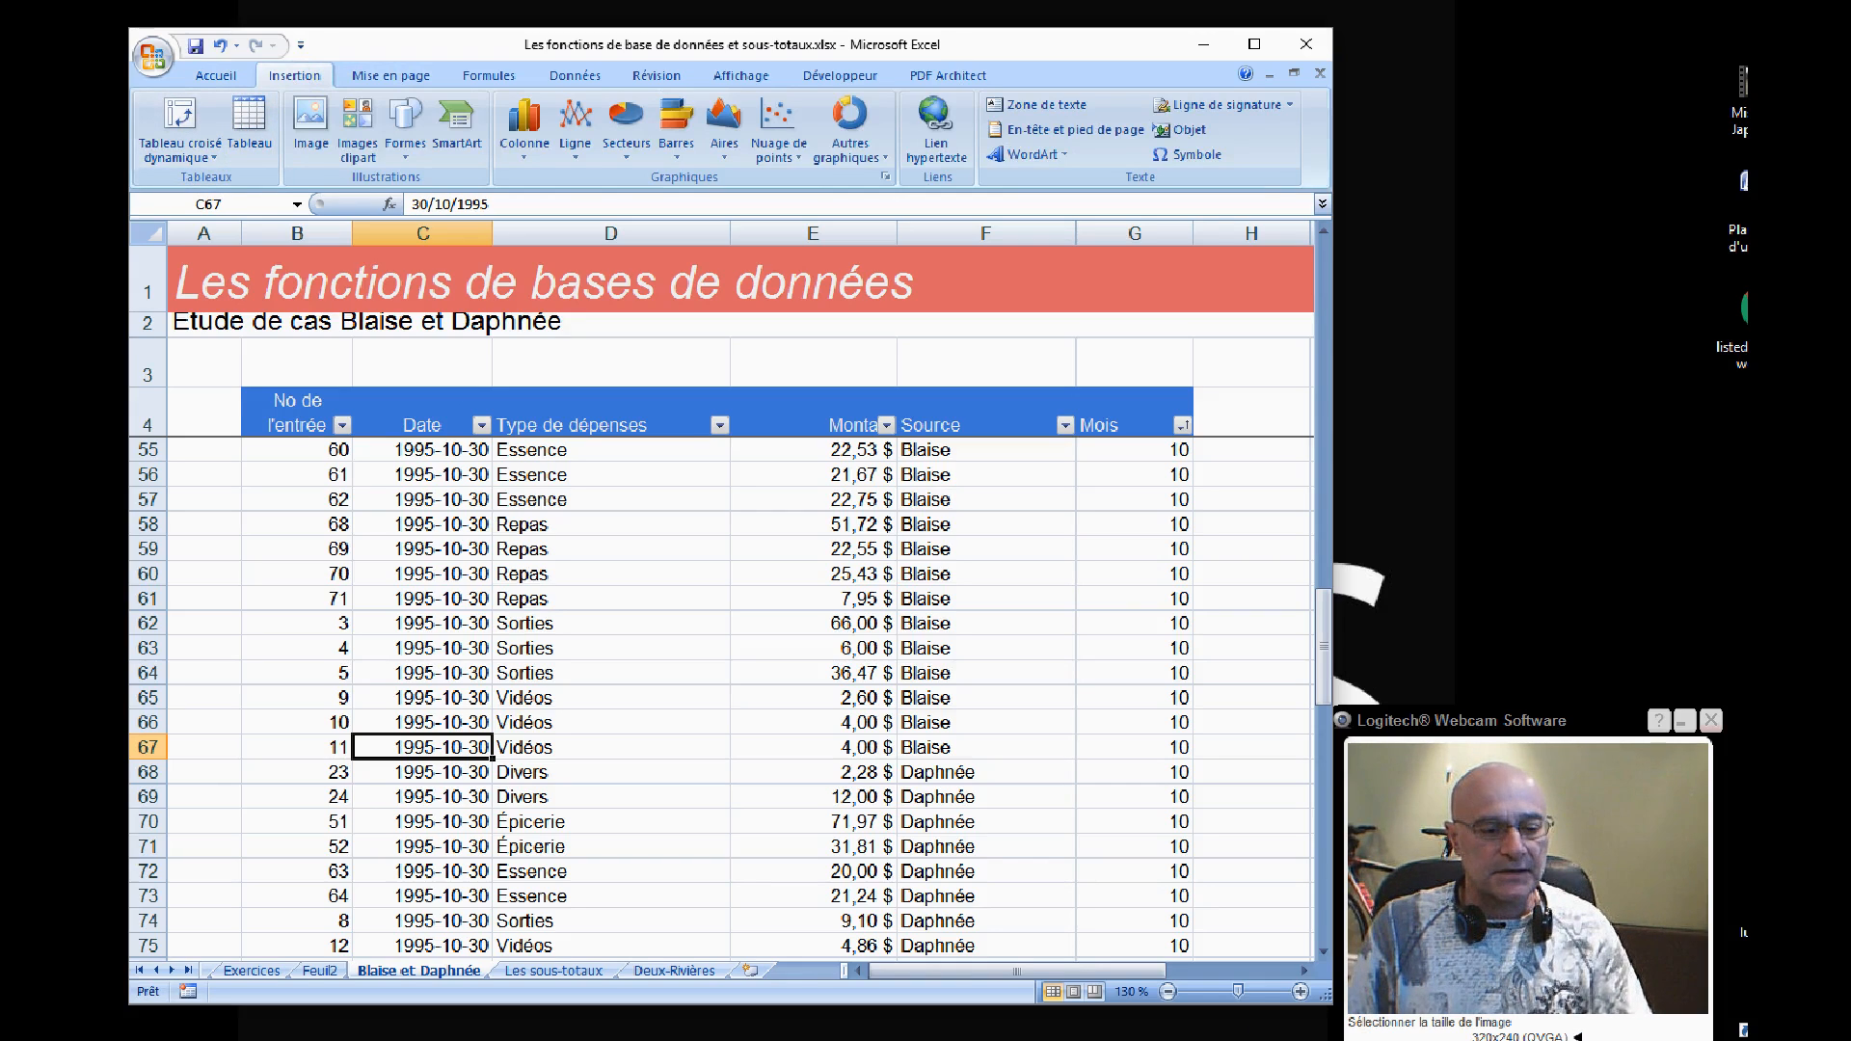
key("ctrl+l")
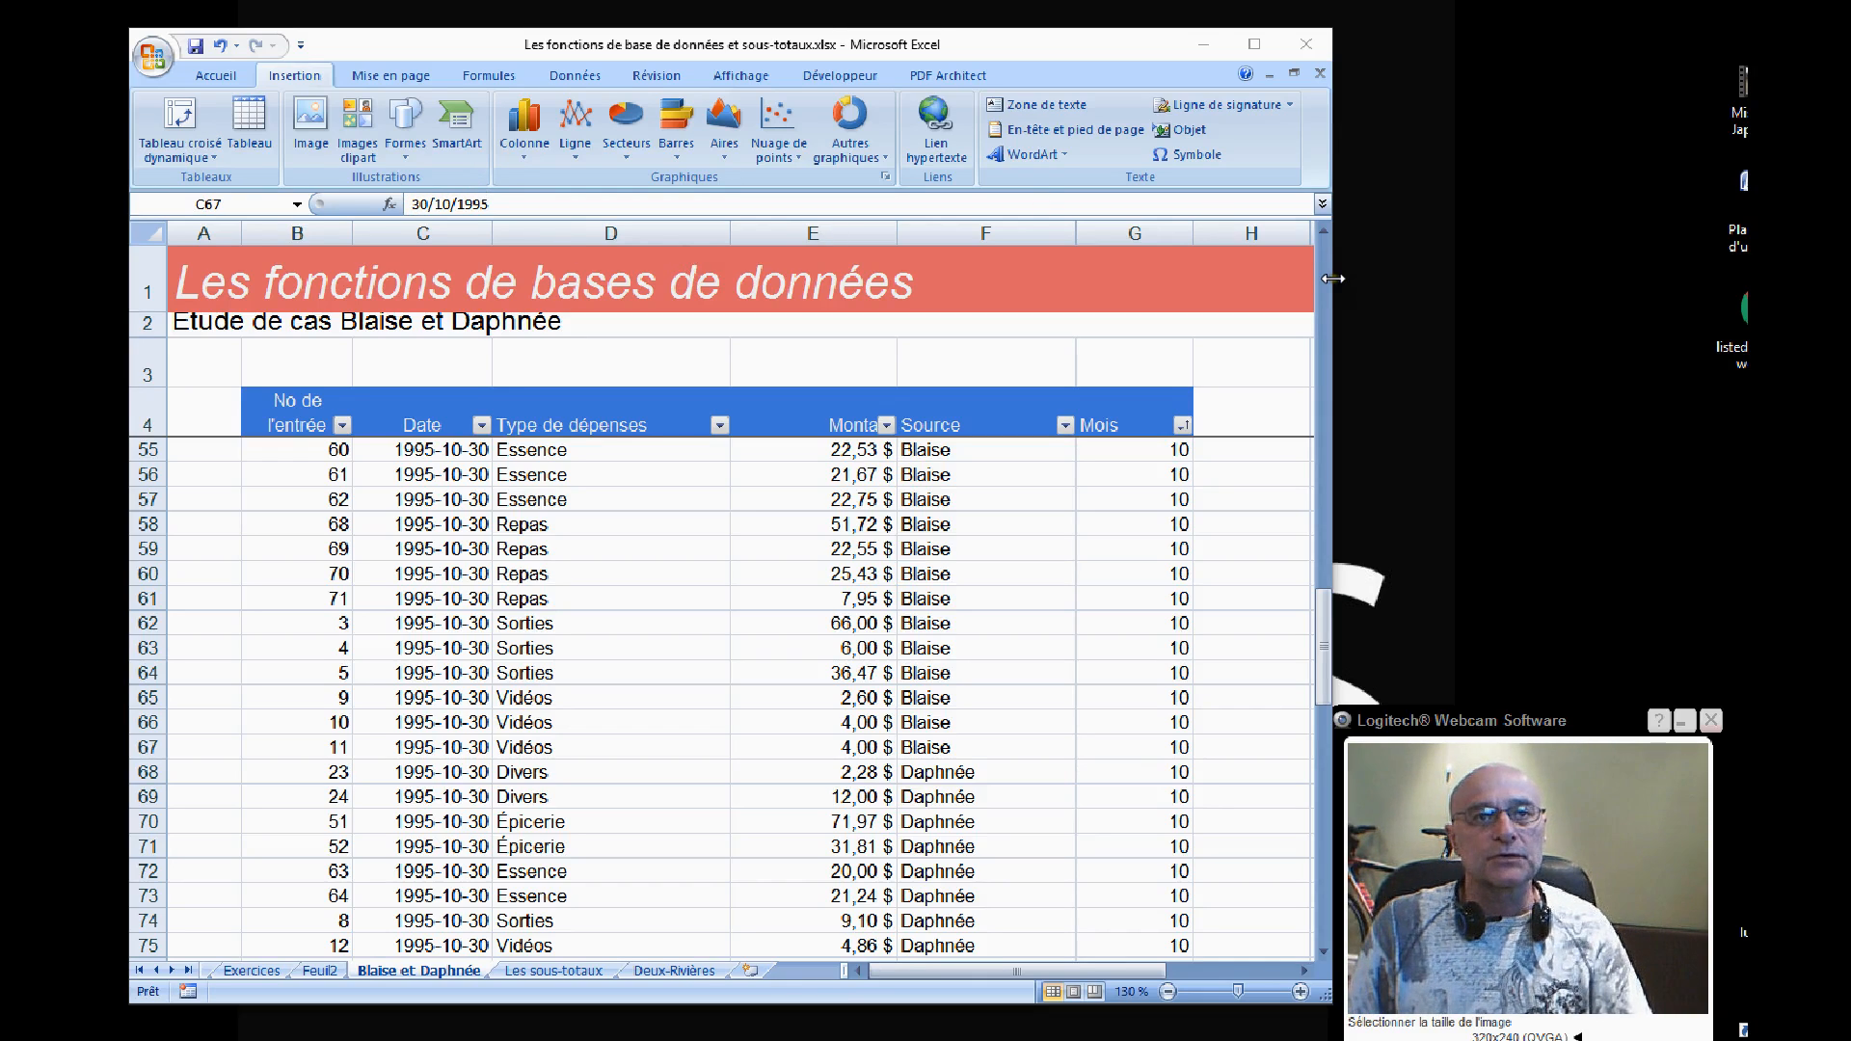
mouse_move(1333, 279)
left_mouse_down()
mouse_move(1747, 279)
mouse_move(1338, 314)
left_mouse_up()
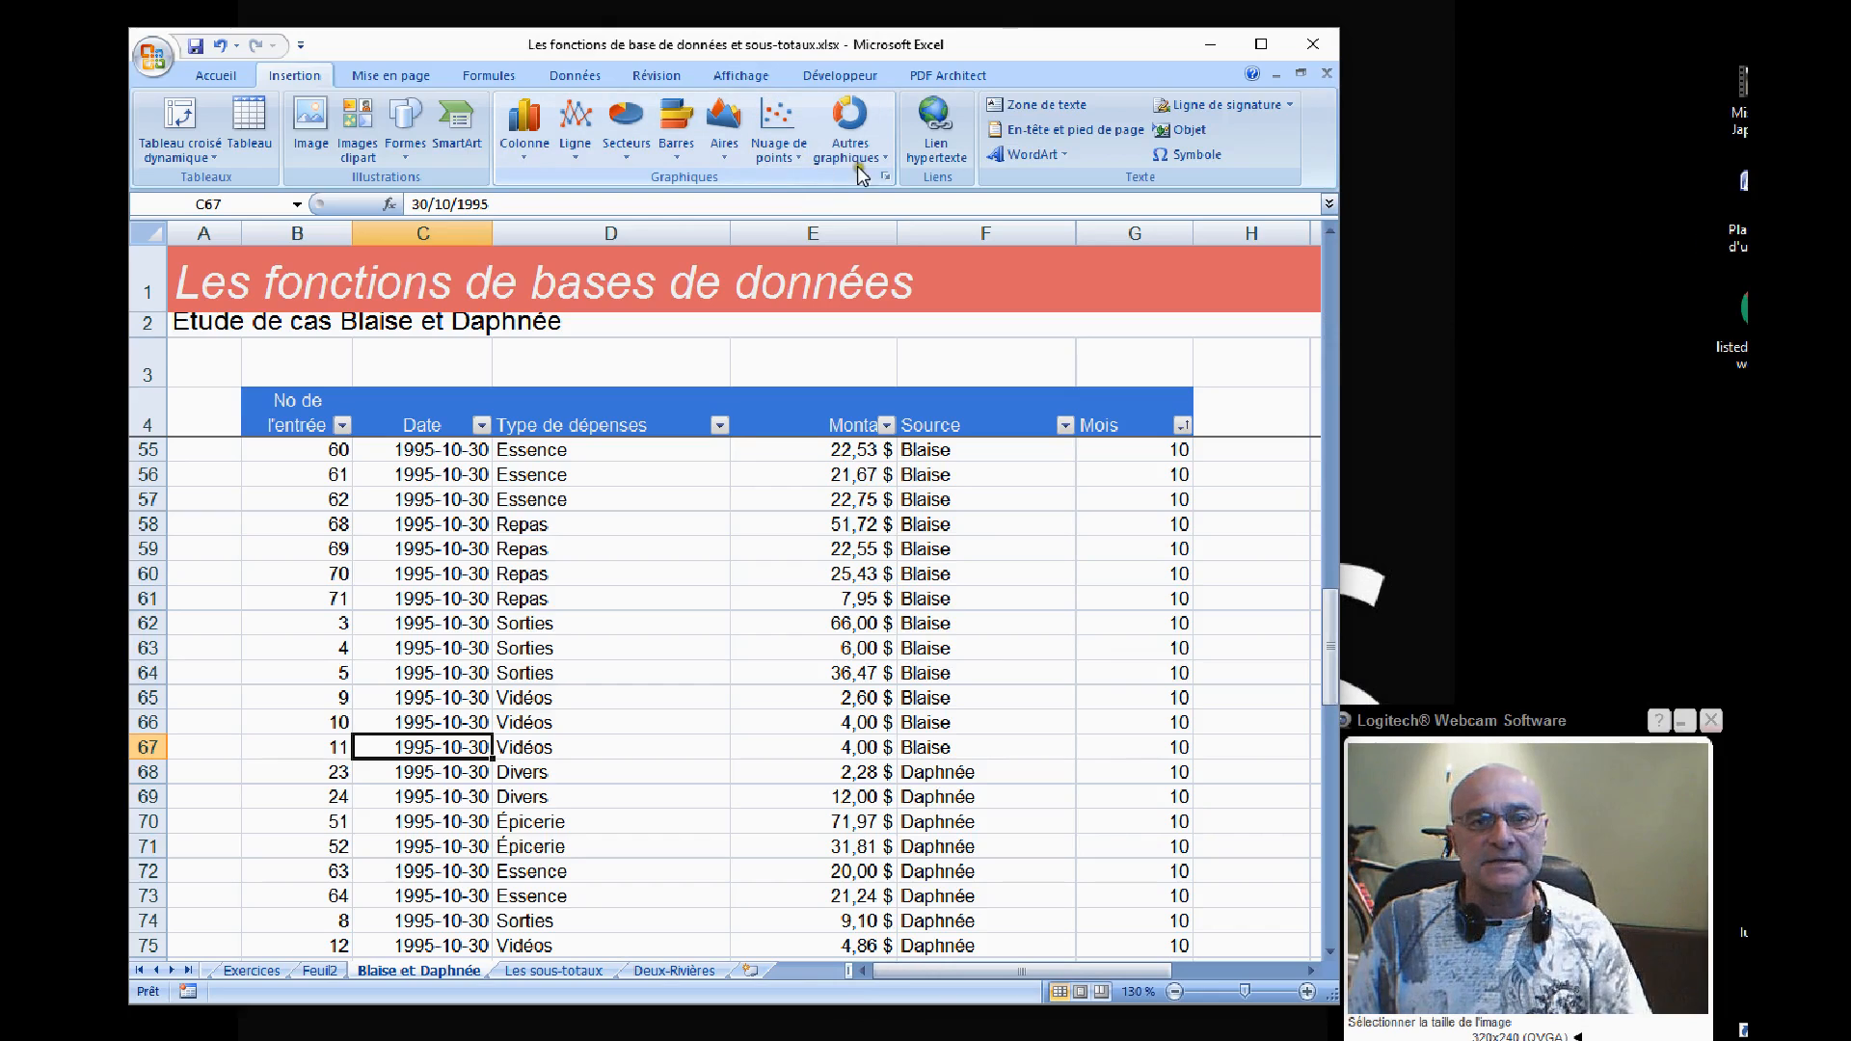
left_click(213, 157)
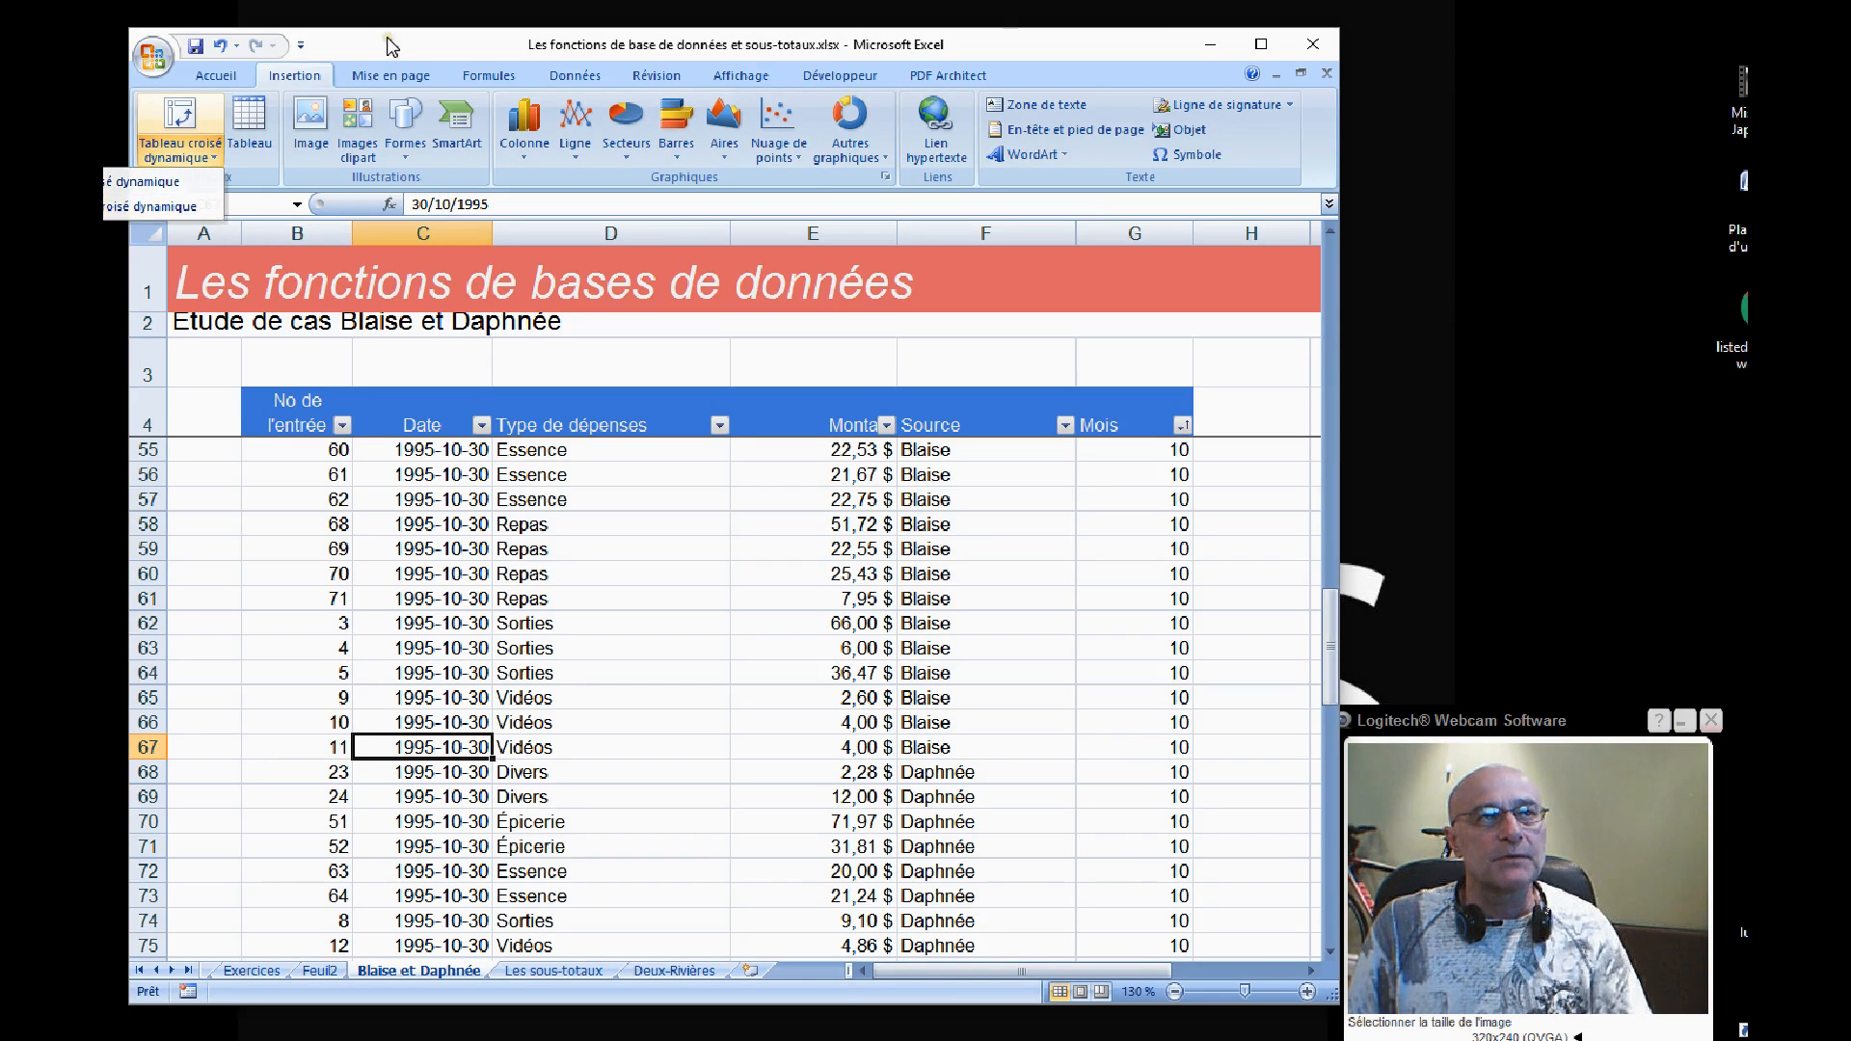
left_click_drag(388, 44, 519, 58)
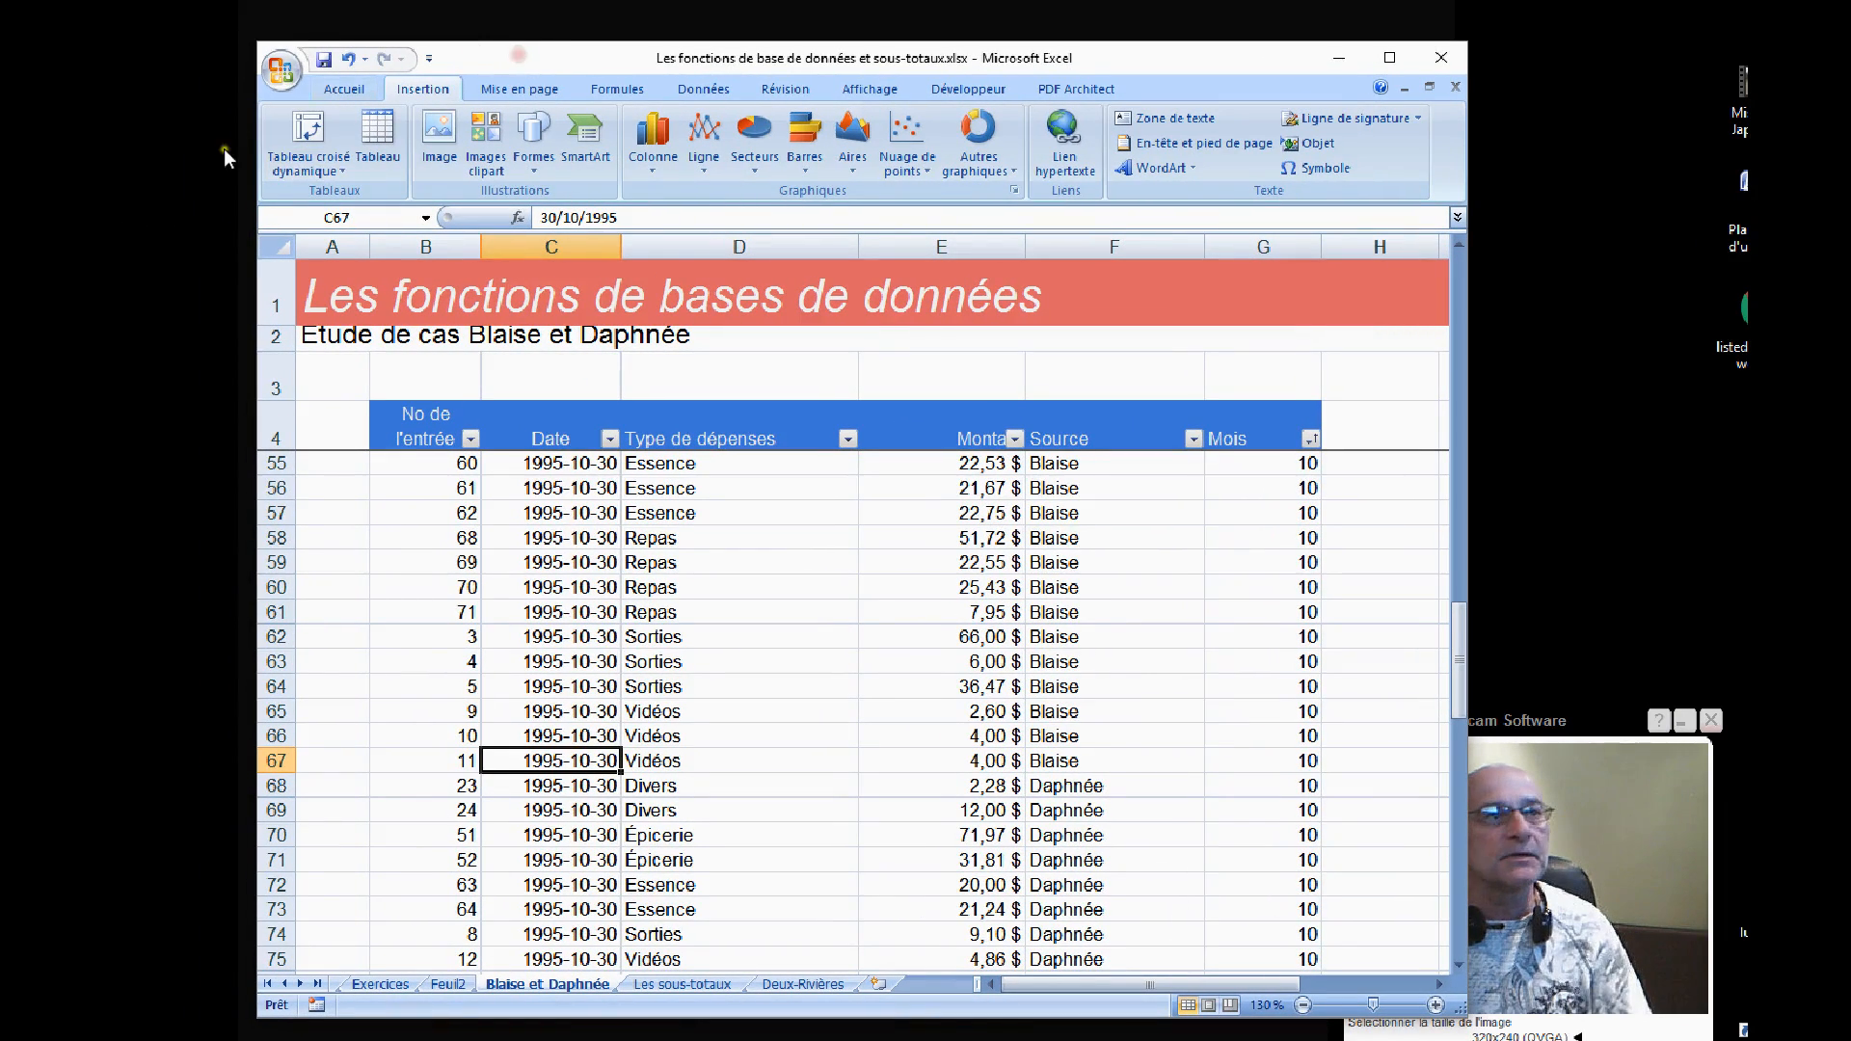
left_click(338, 172)
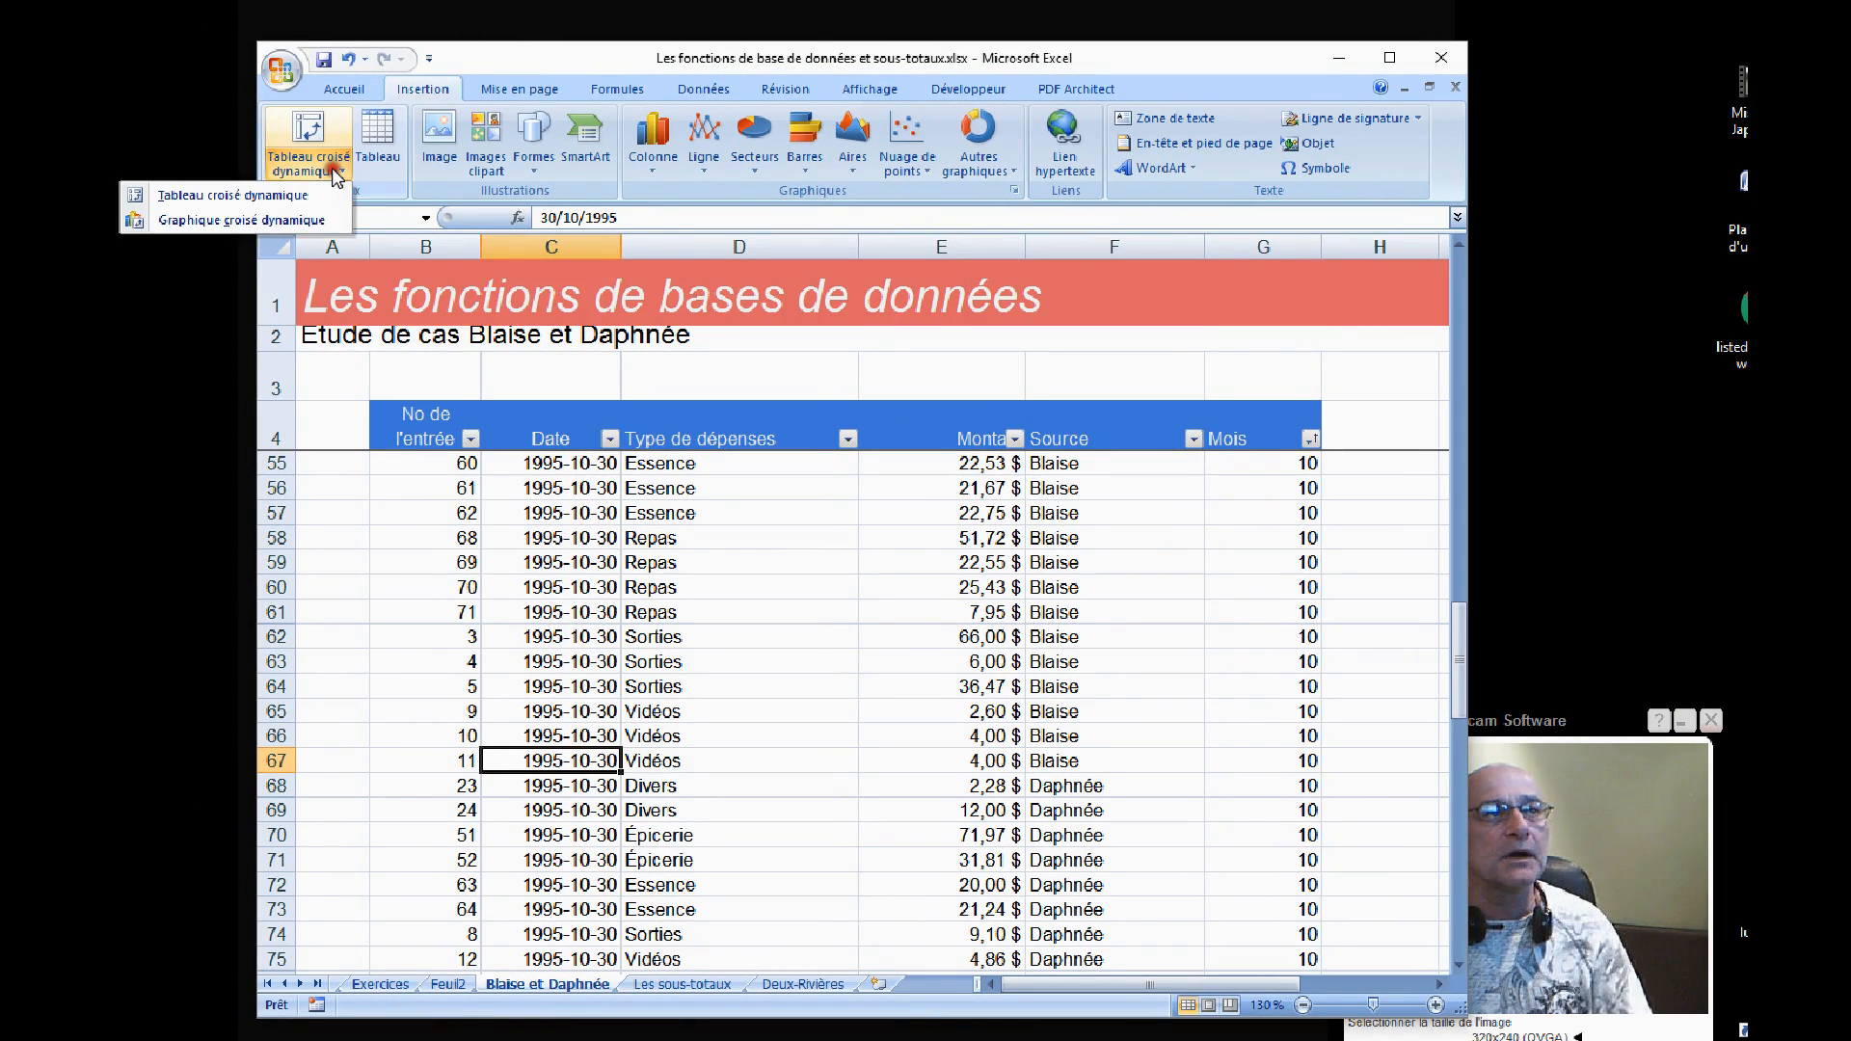
left_click(272, 221)
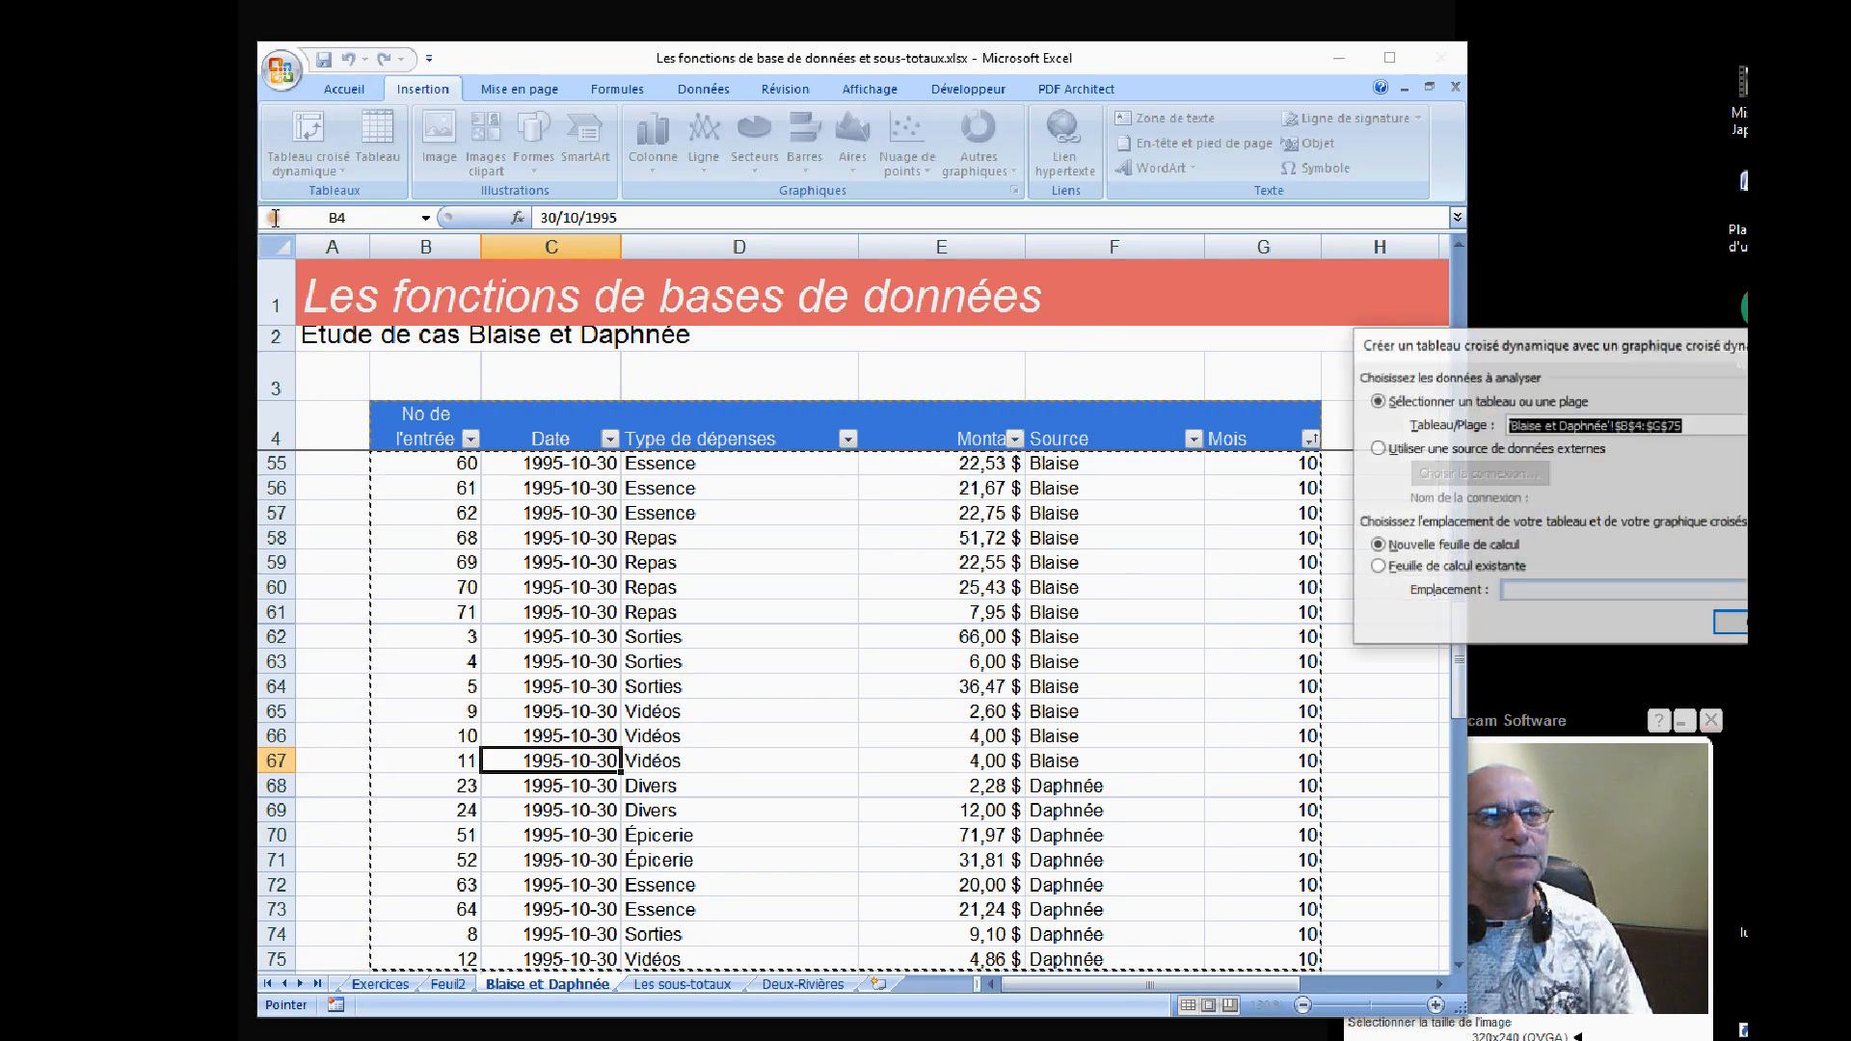
left_click_drag(1533, 345, 1292, 314)
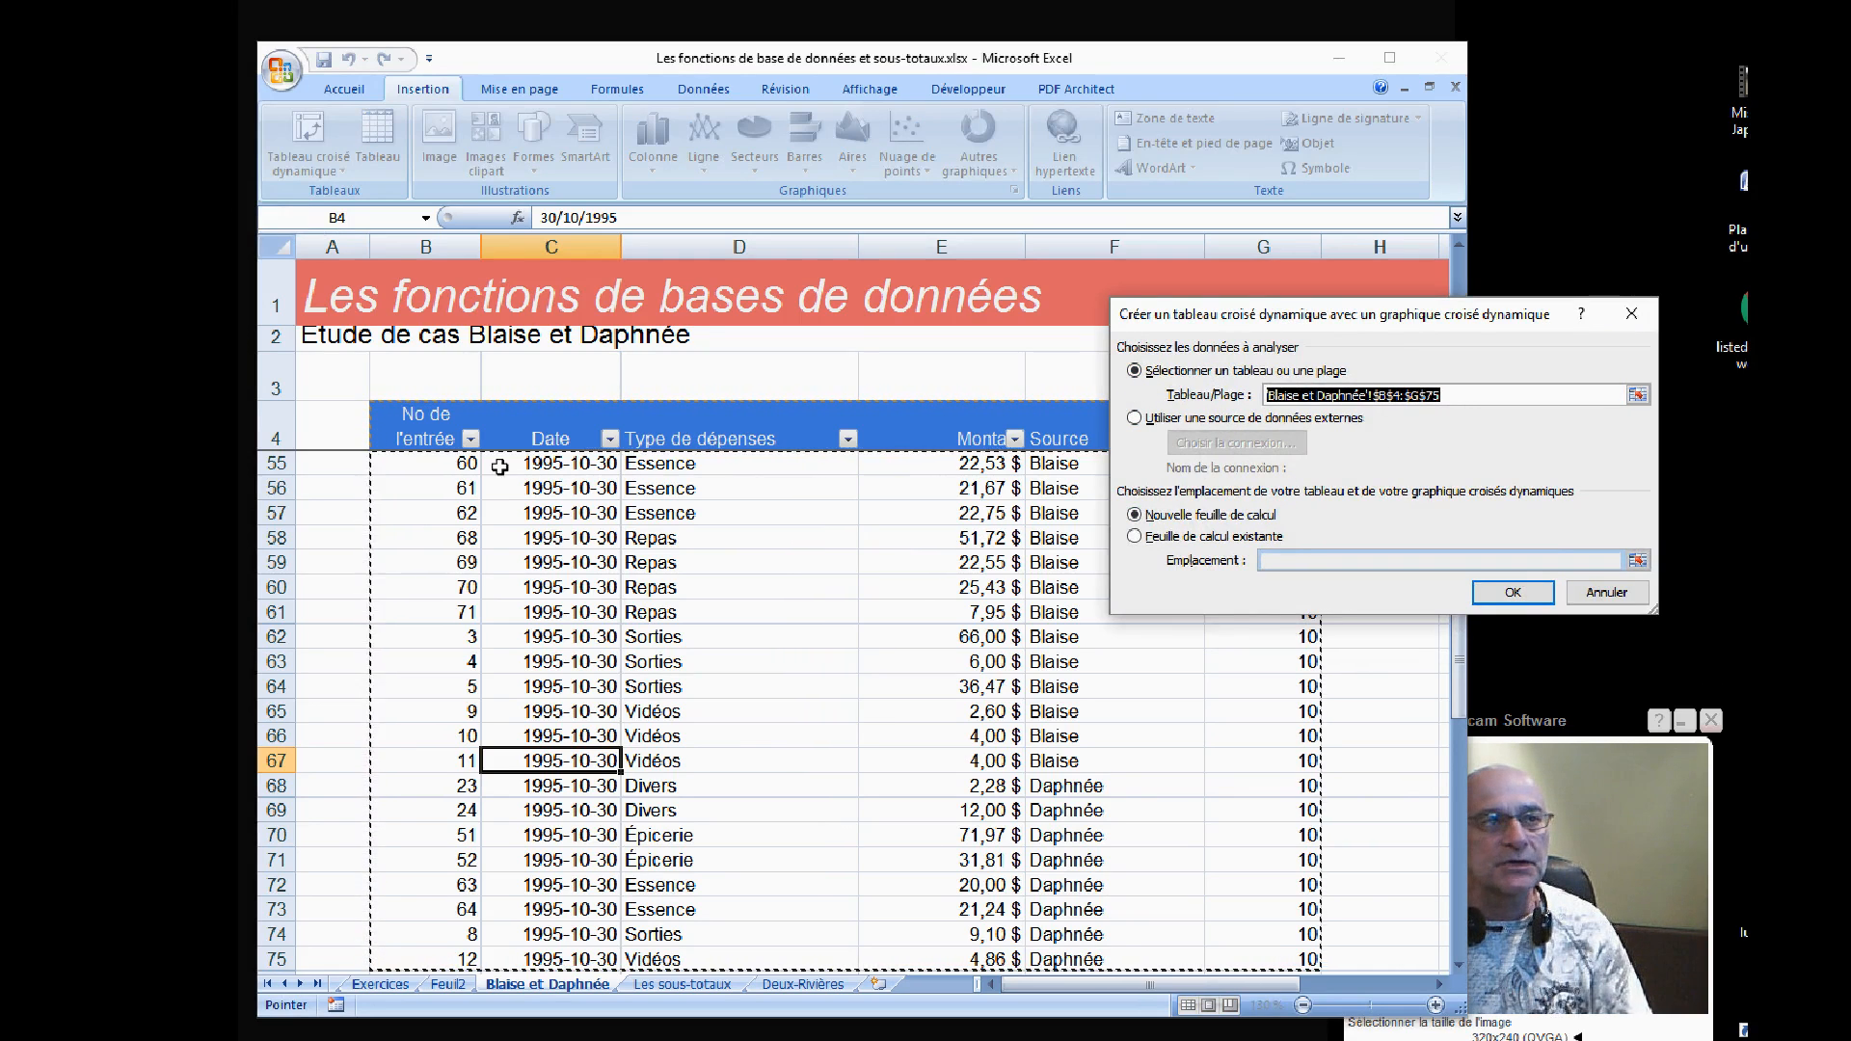
Try to create the pivot chart on the existing worksheet Feuil2
left_click(1137, 537)
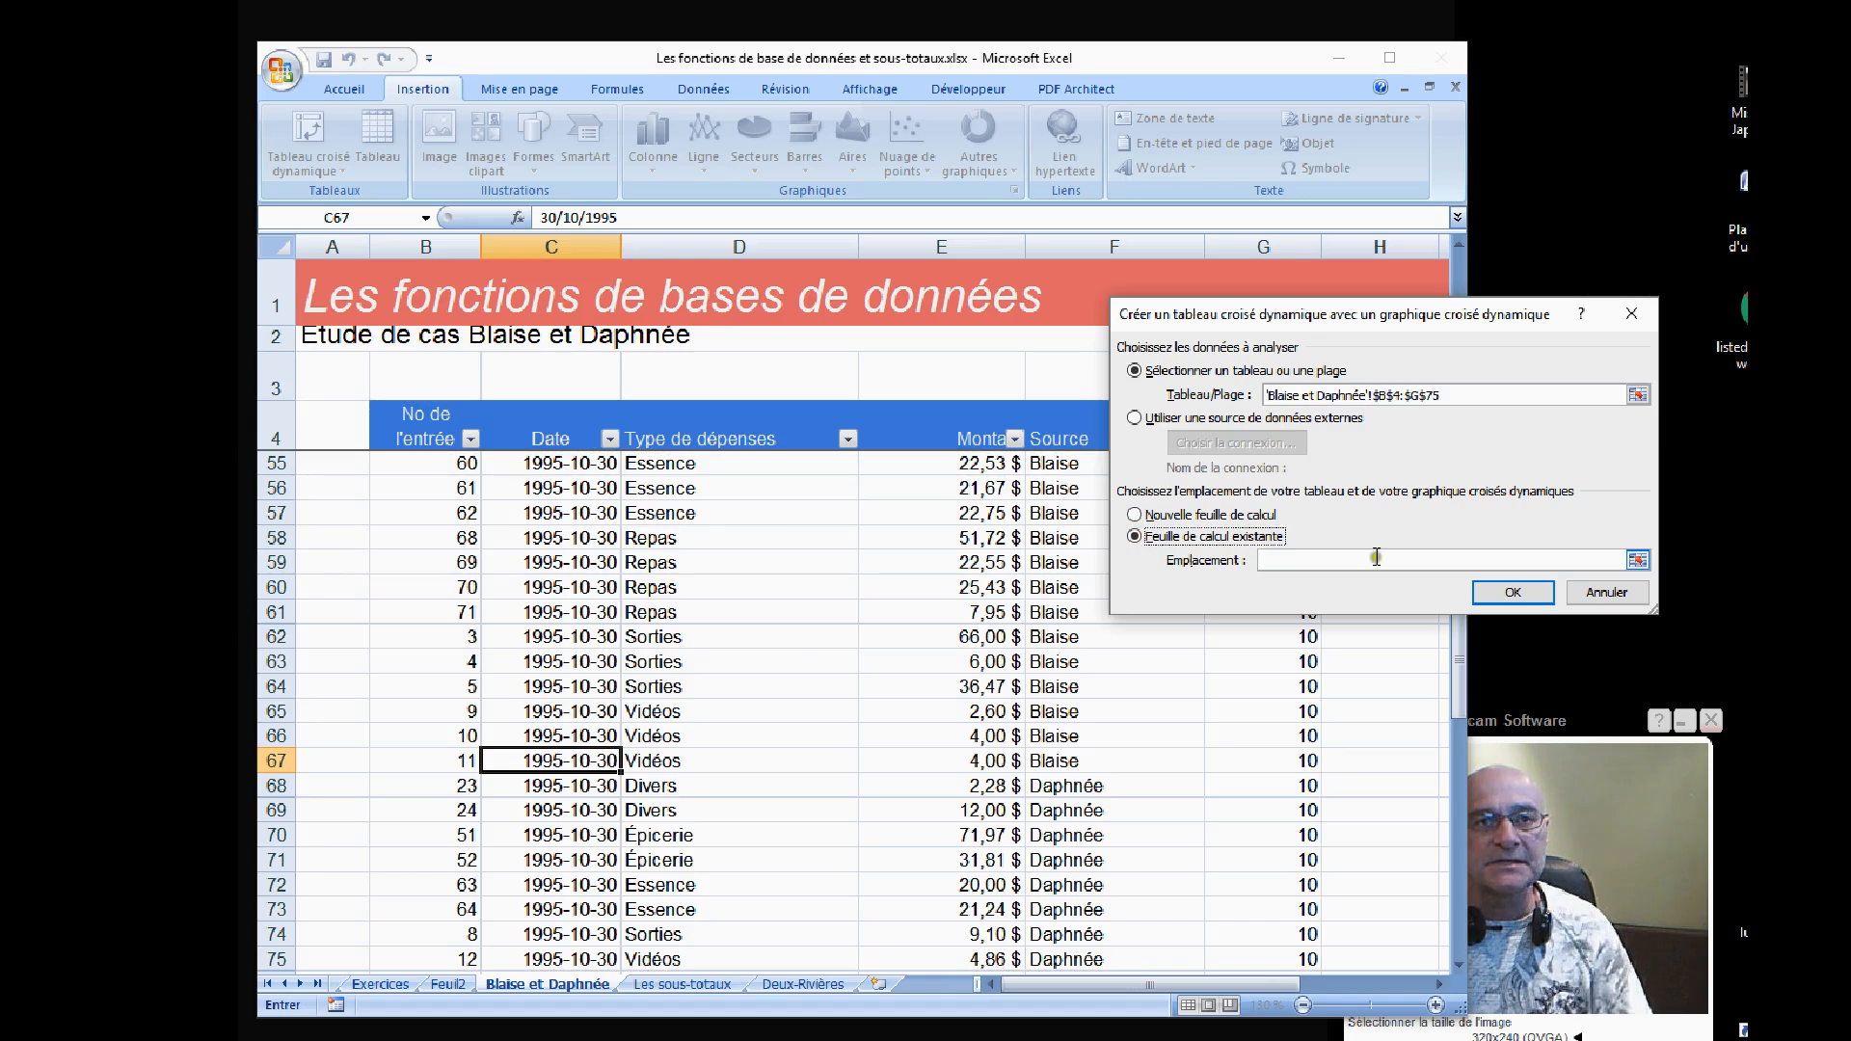
left_click(1638, 560)
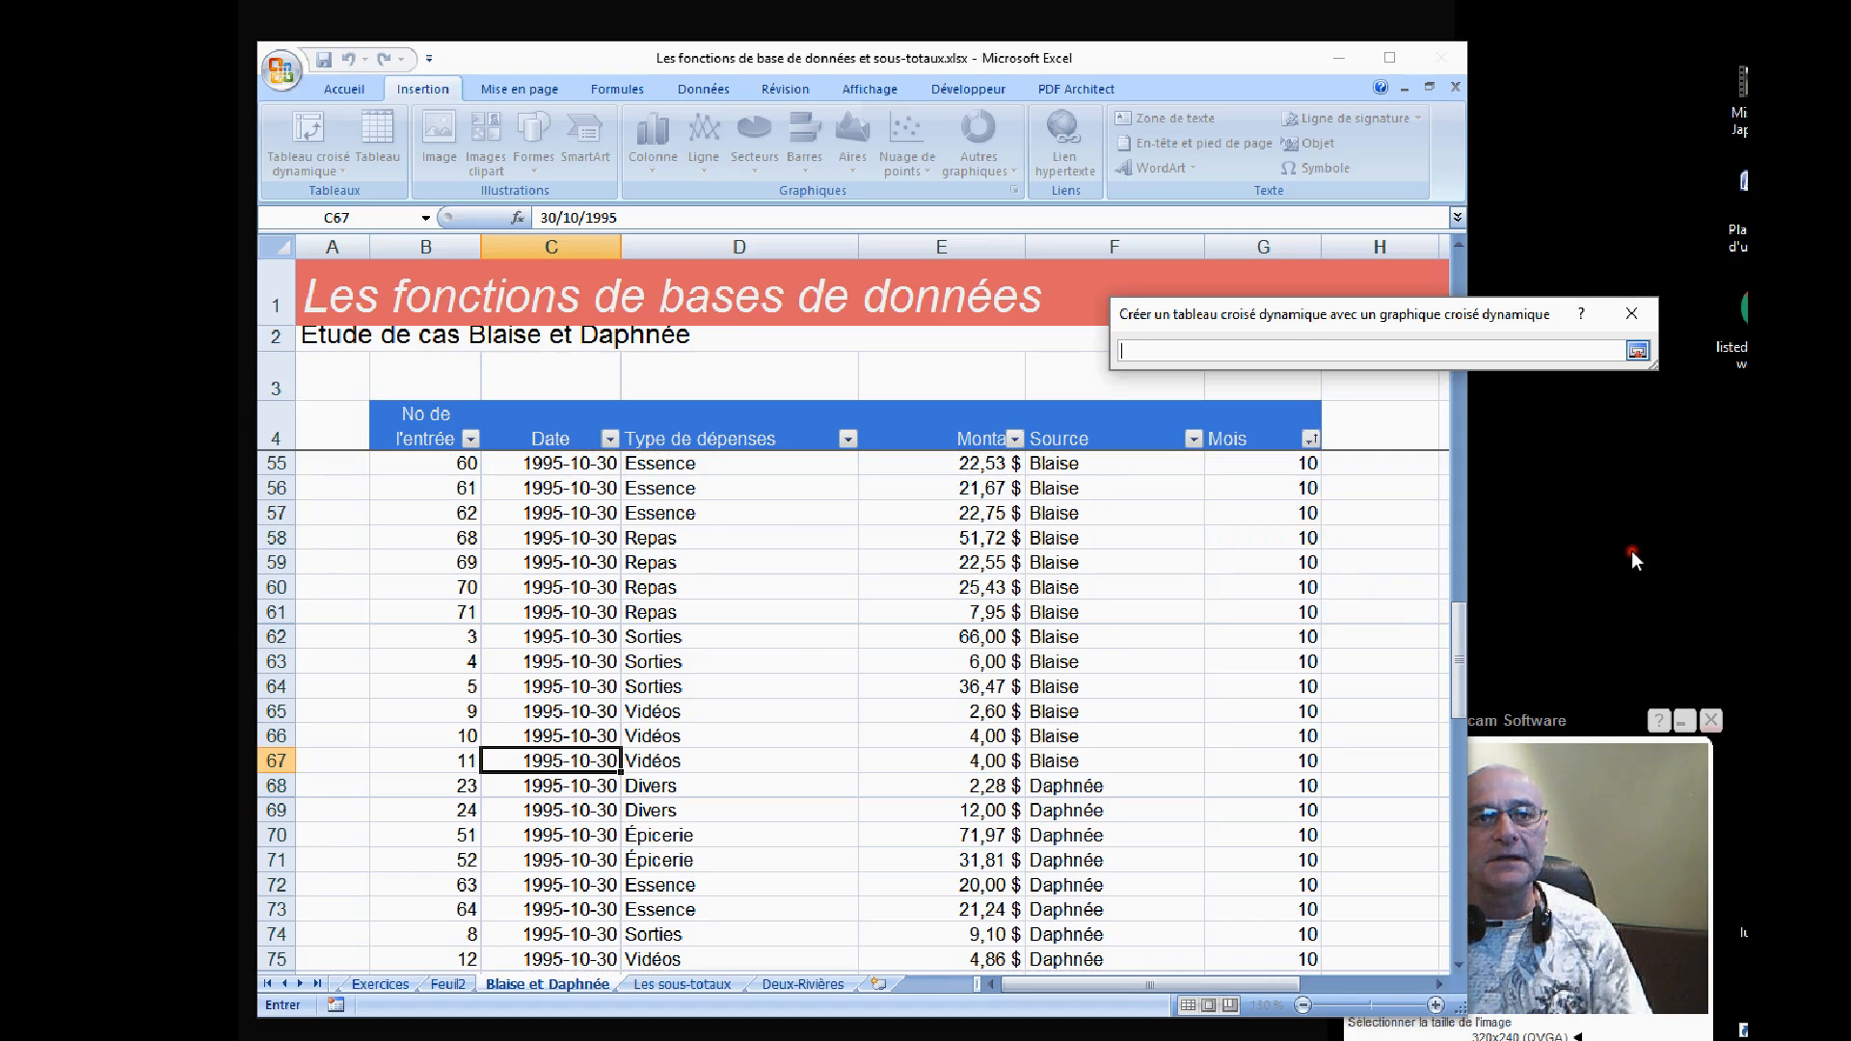
left_click(449, 984)
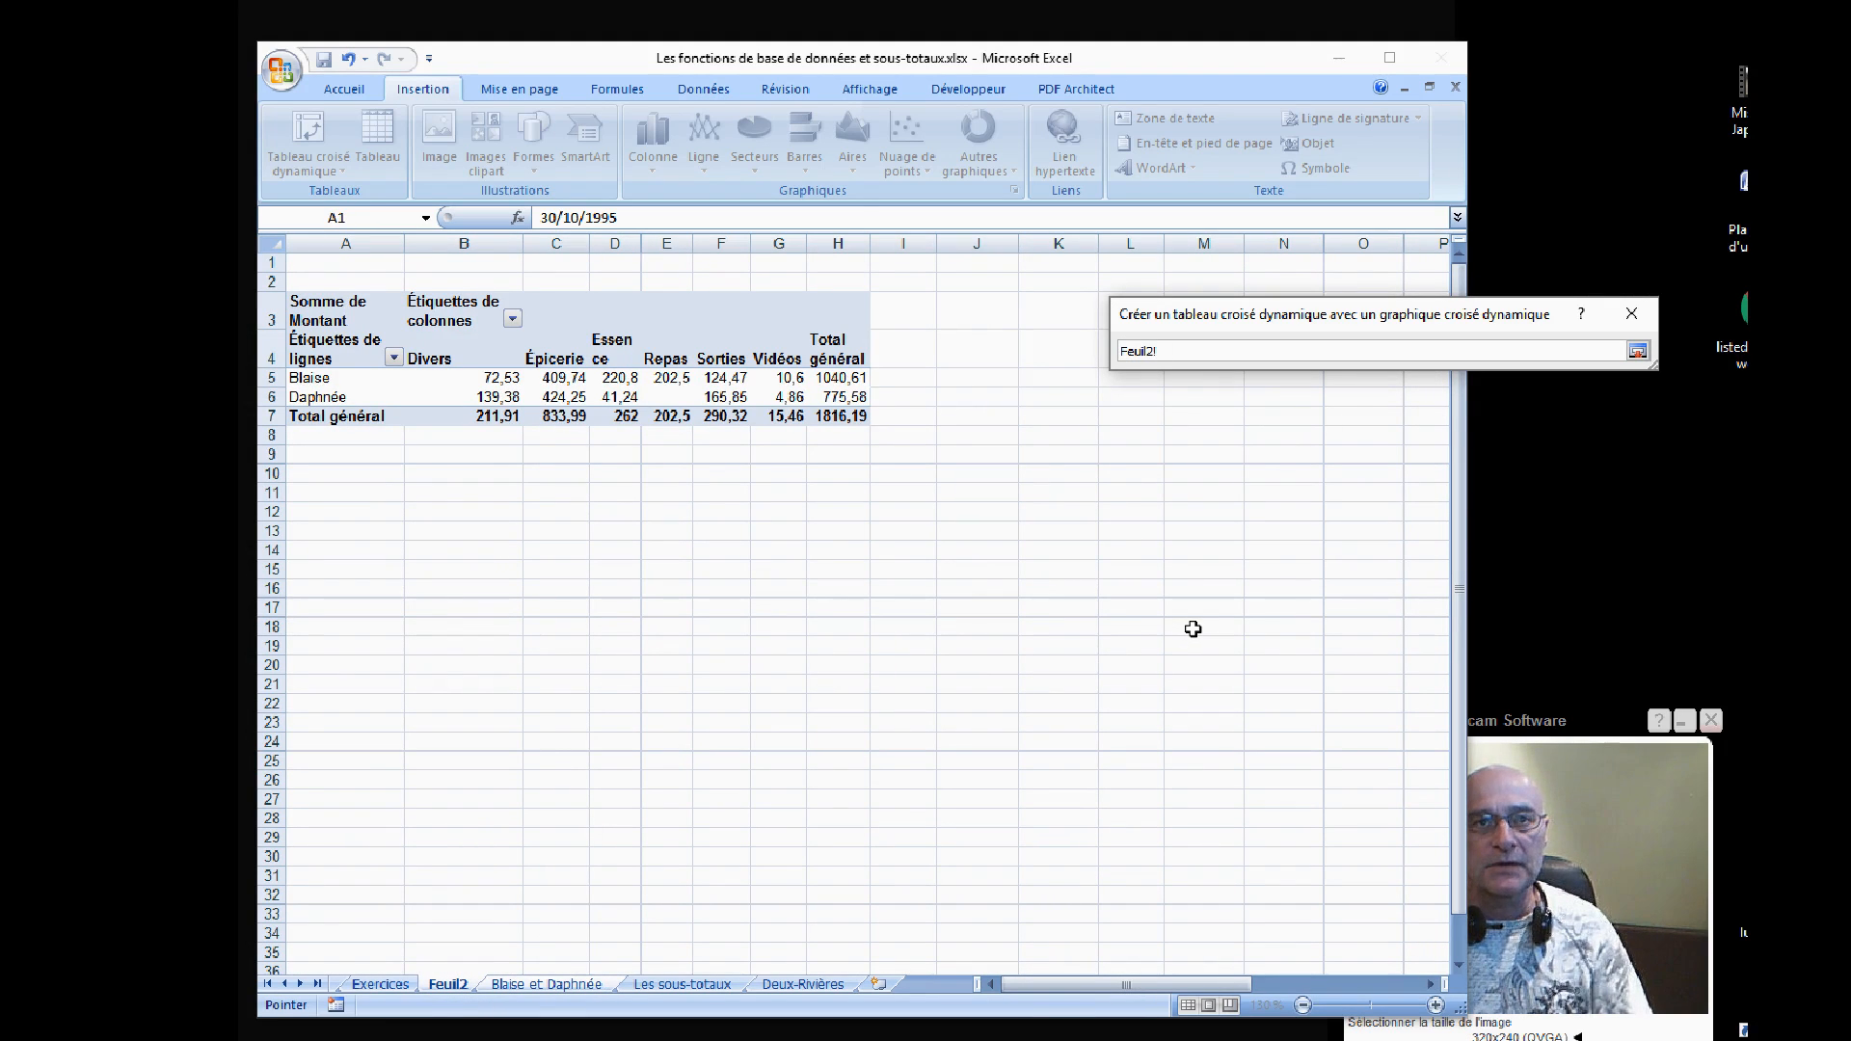
key("Return")
left_click(1515, 592)
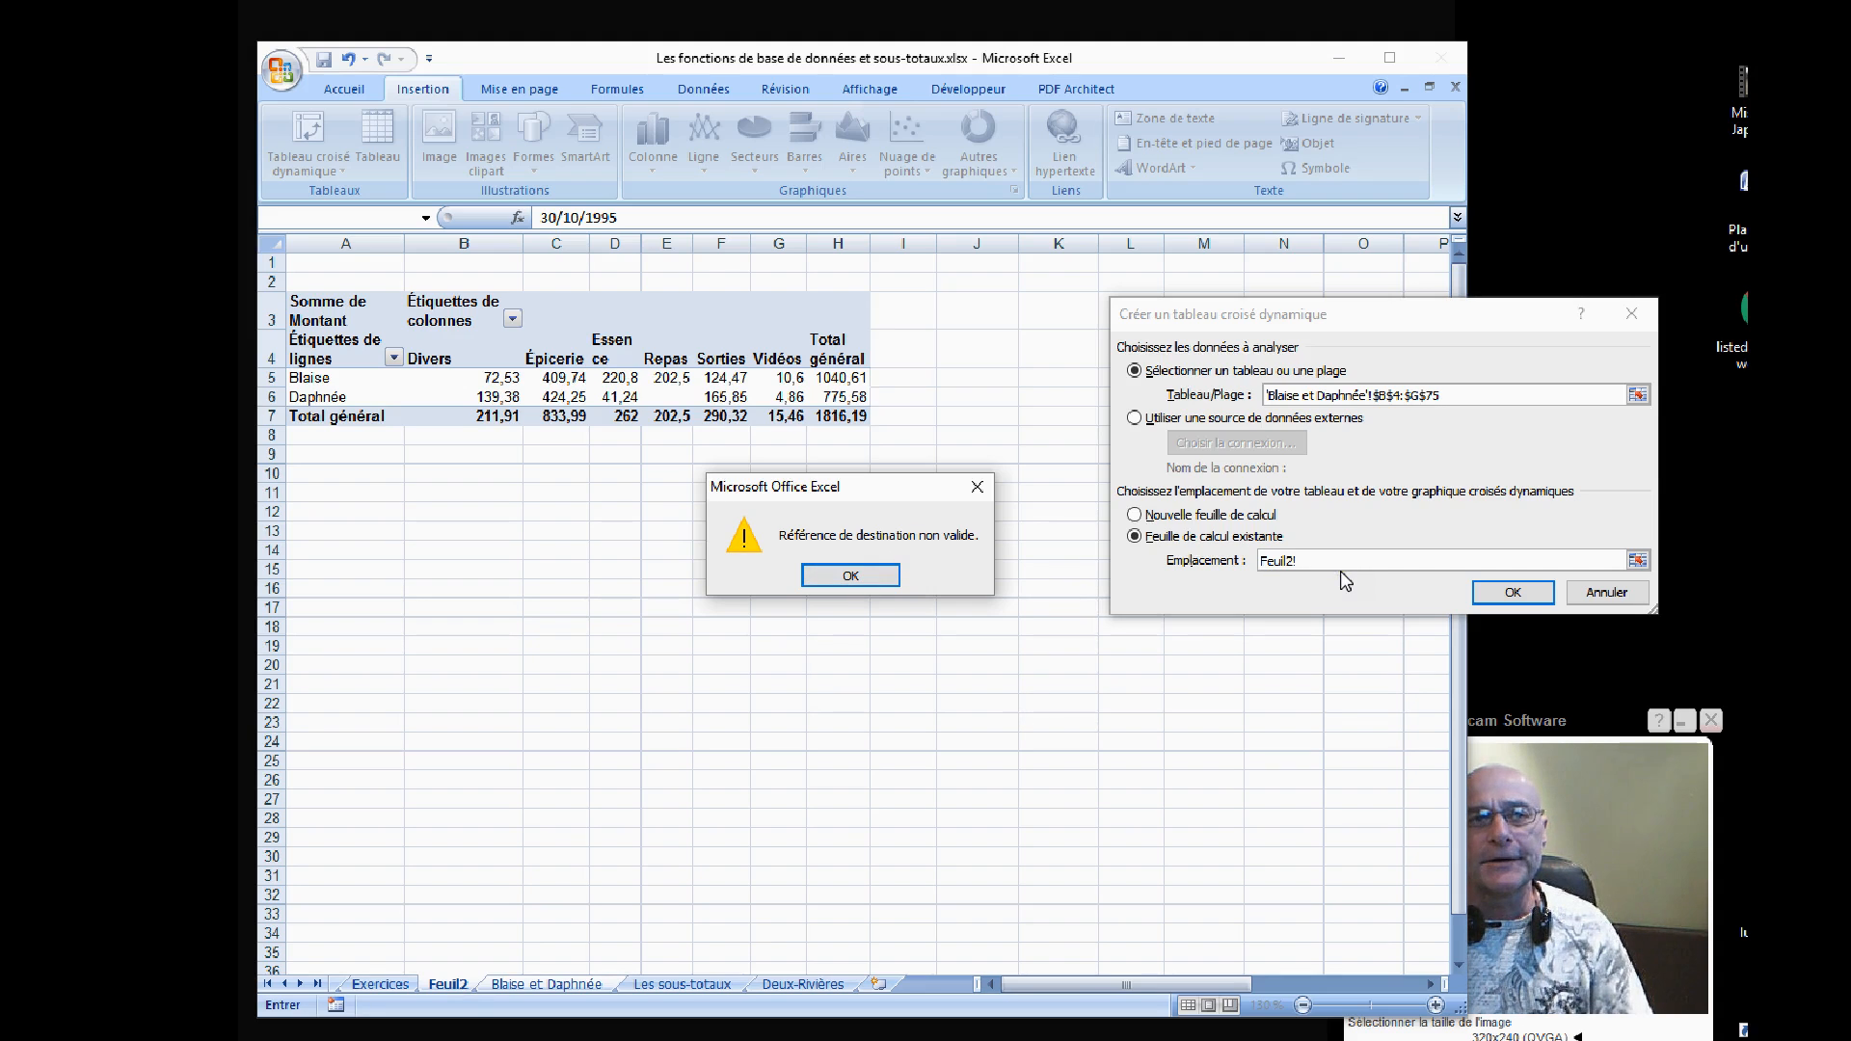
left_click(872, 576)
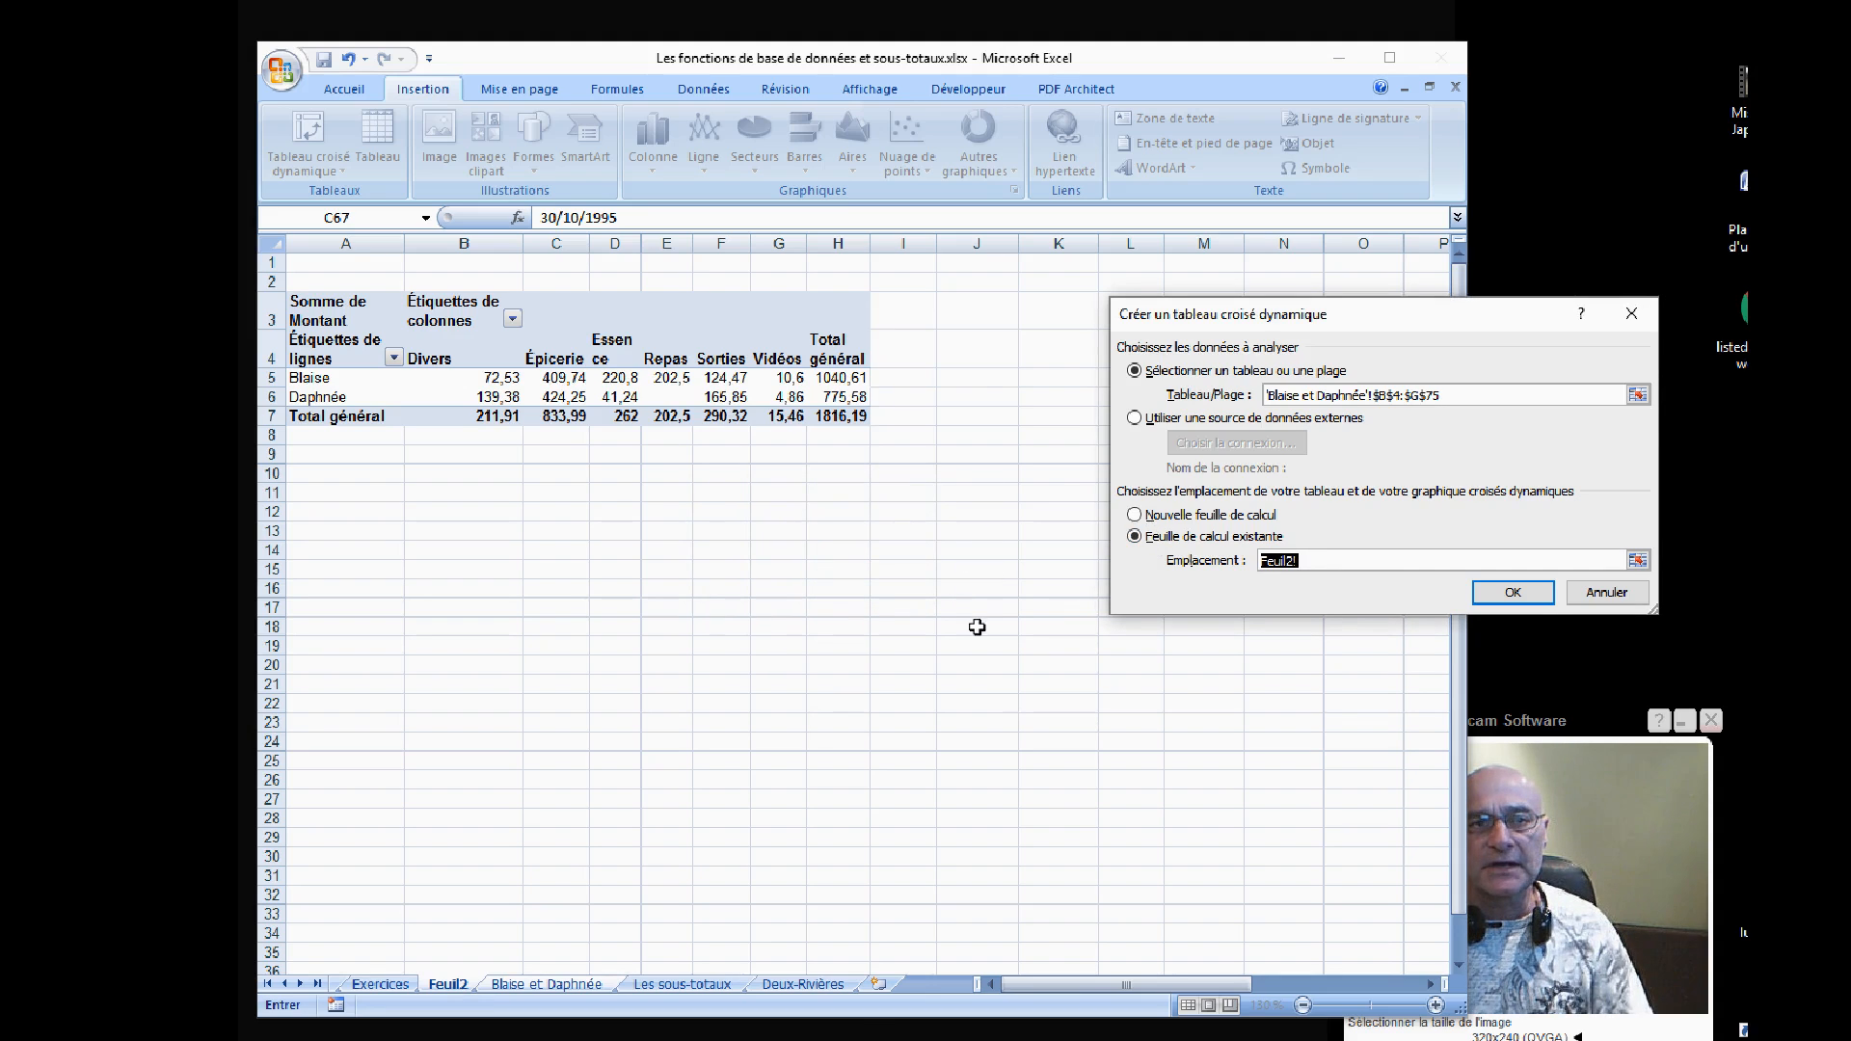
left_click(881, 984)
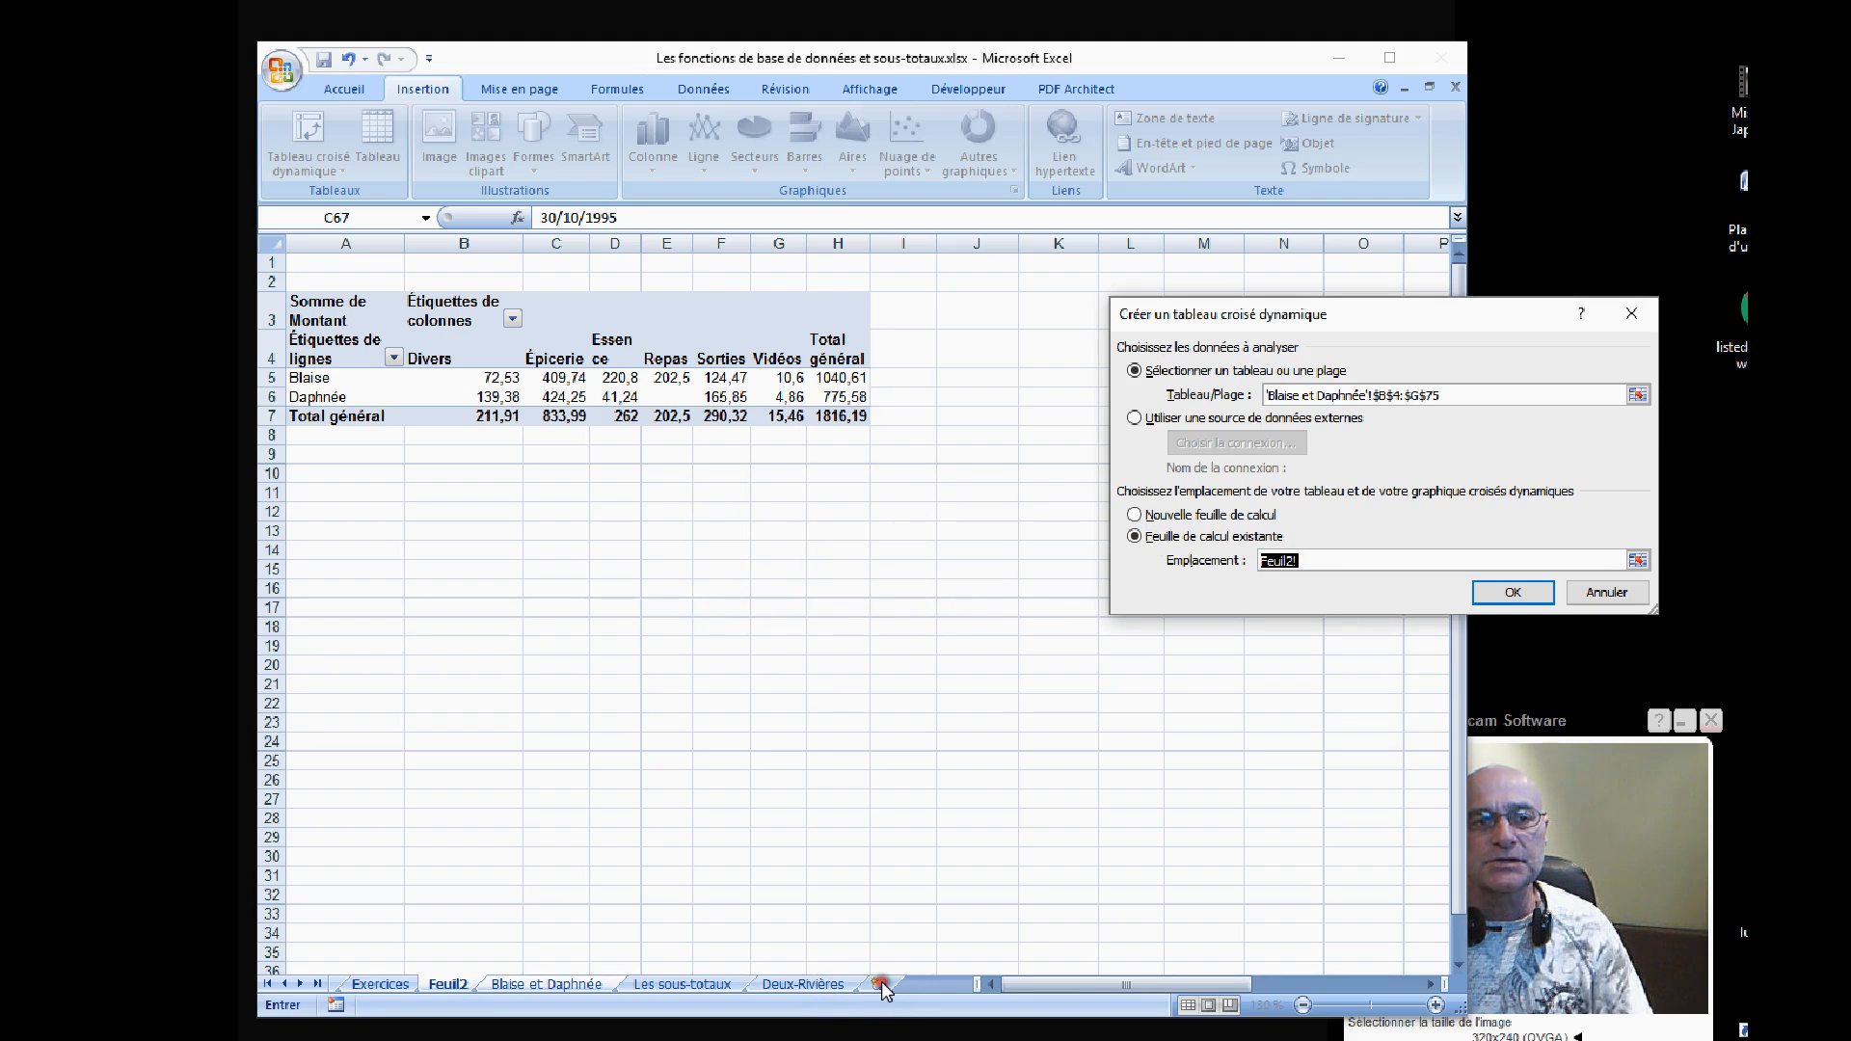
left_click(878, 983)
left_click(1606, 592)
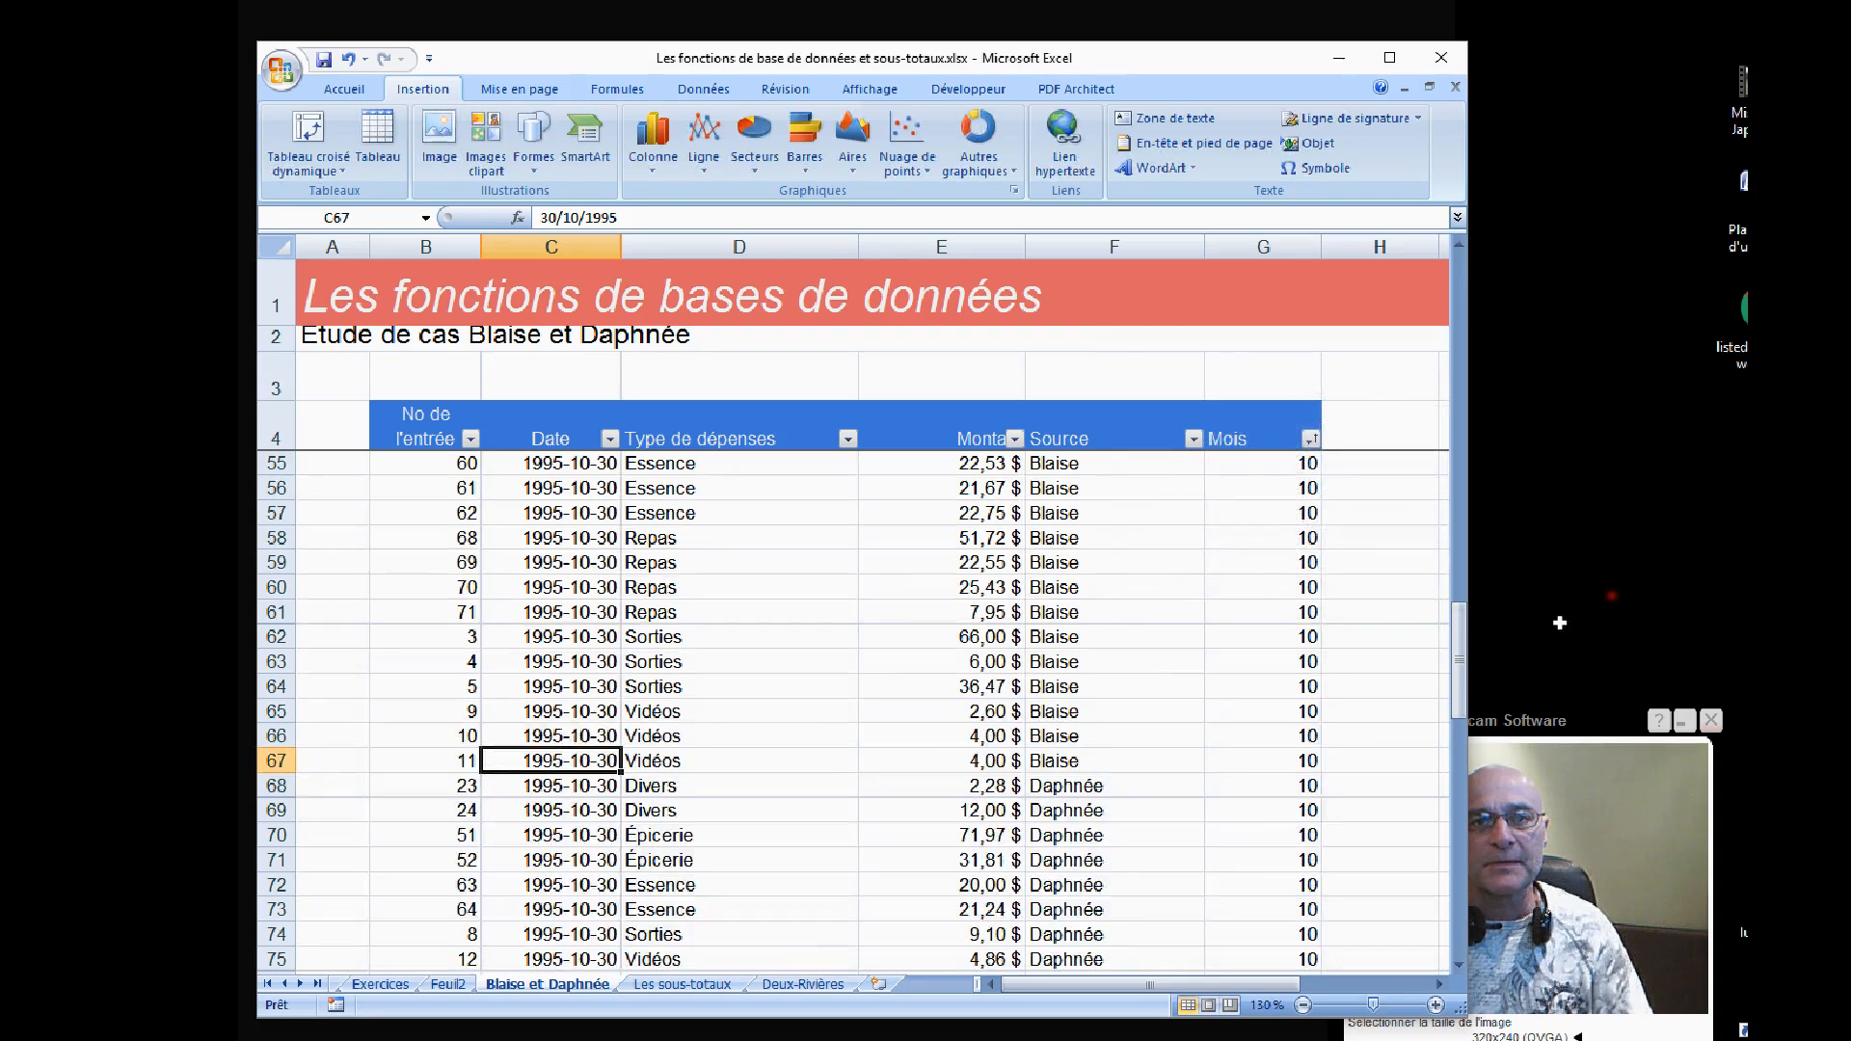
Add a new worksheet and start a pivot chart there with the expense list range B4:G75 as source
left_click(878, 983)
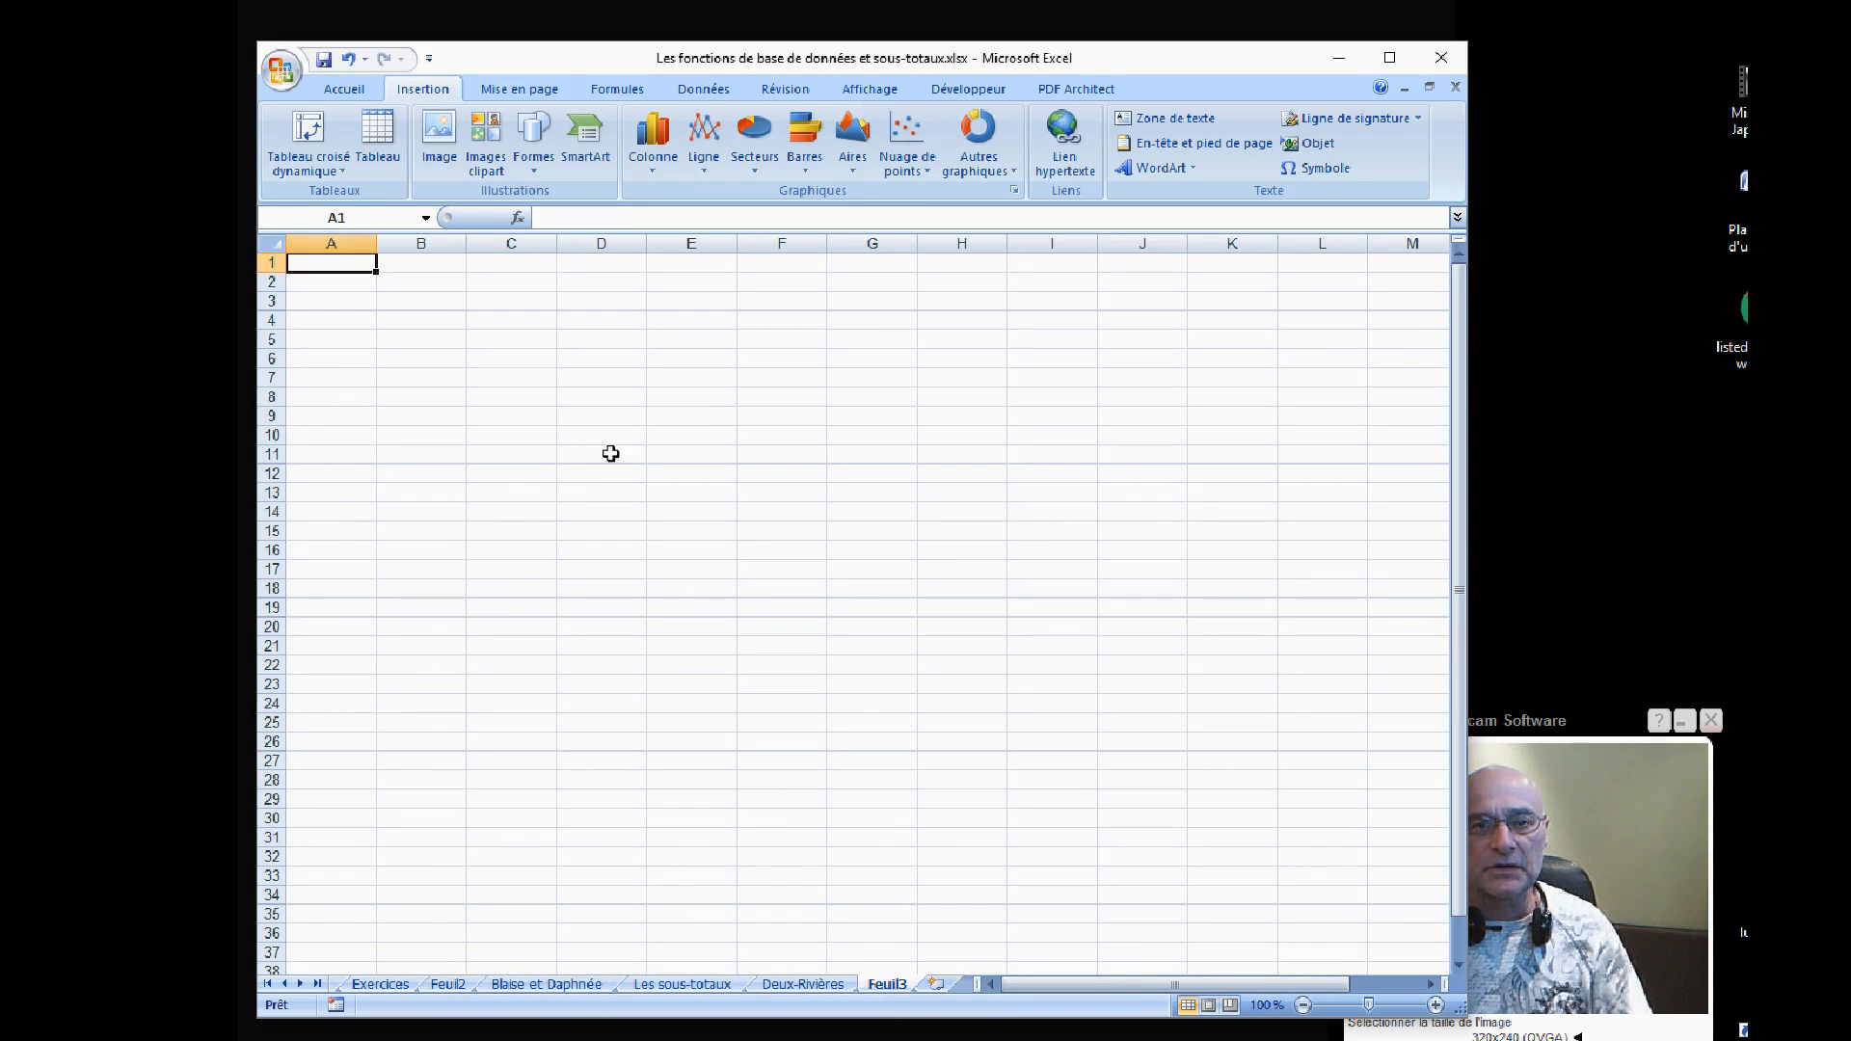
left_click(322, 170)
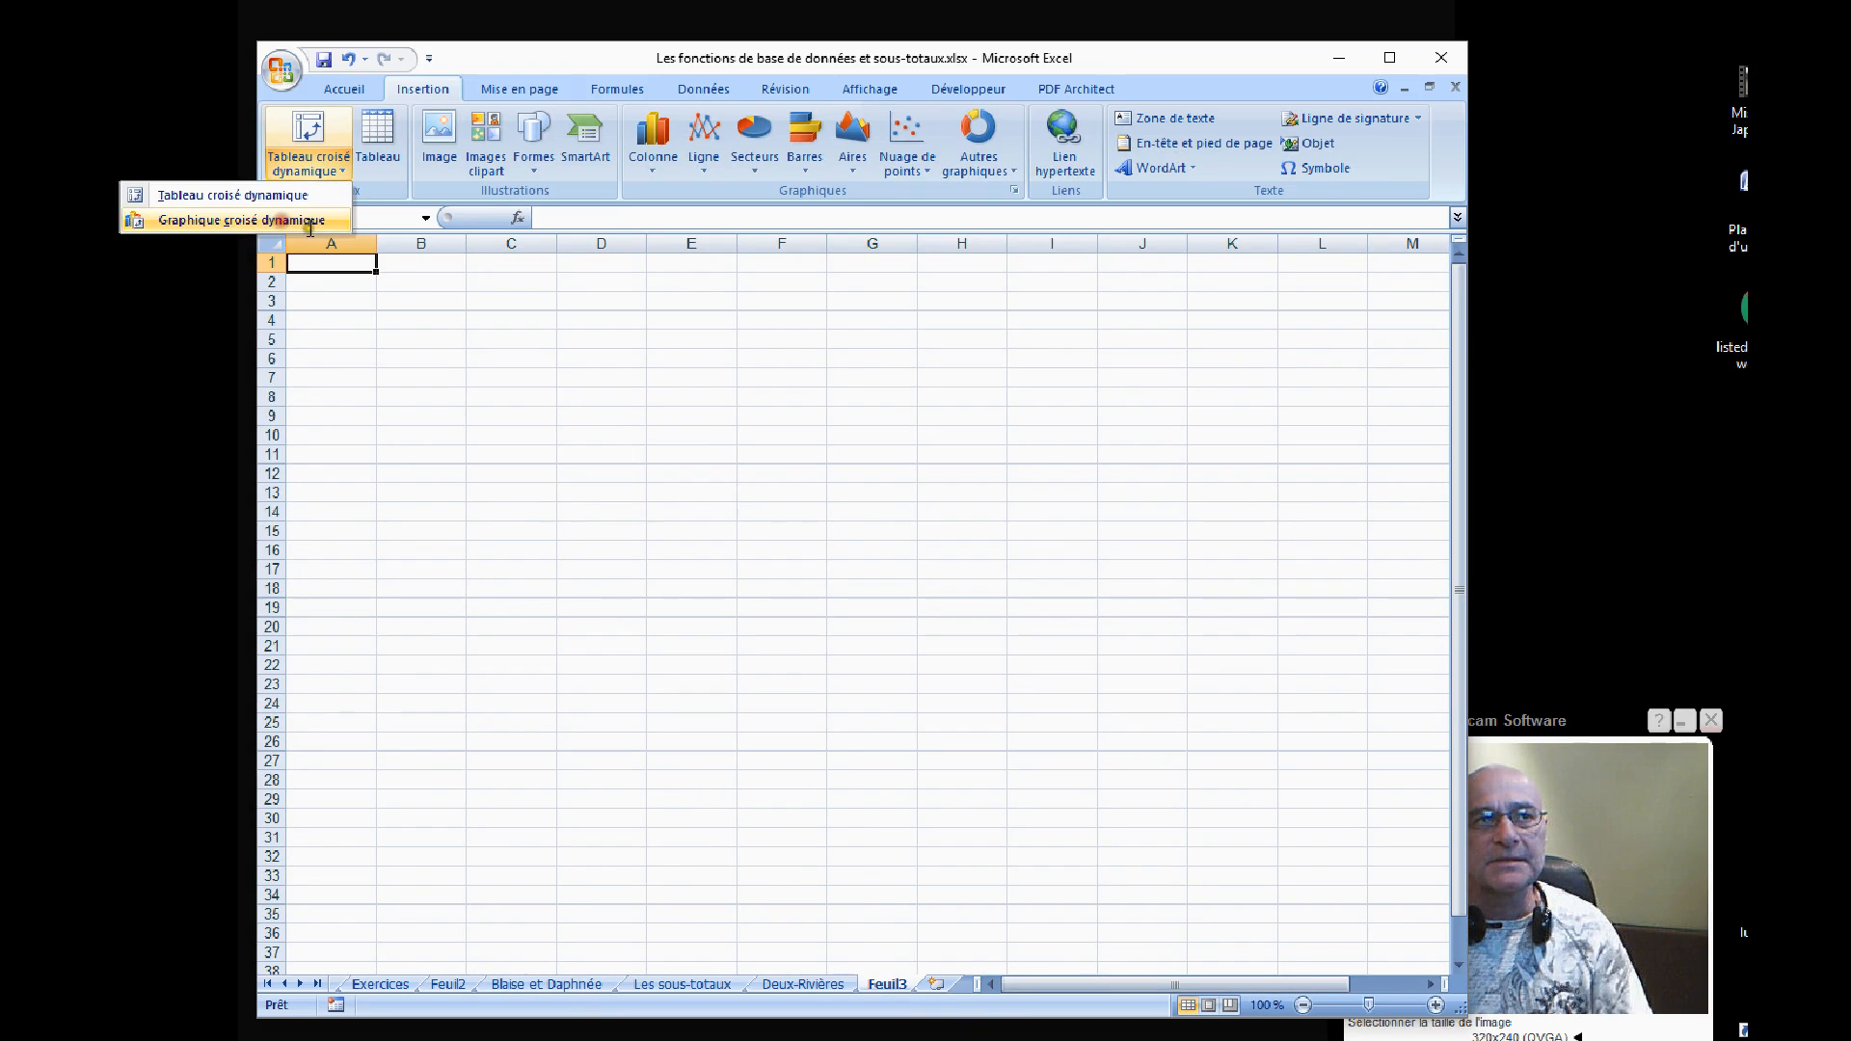
left_click(282, 222)
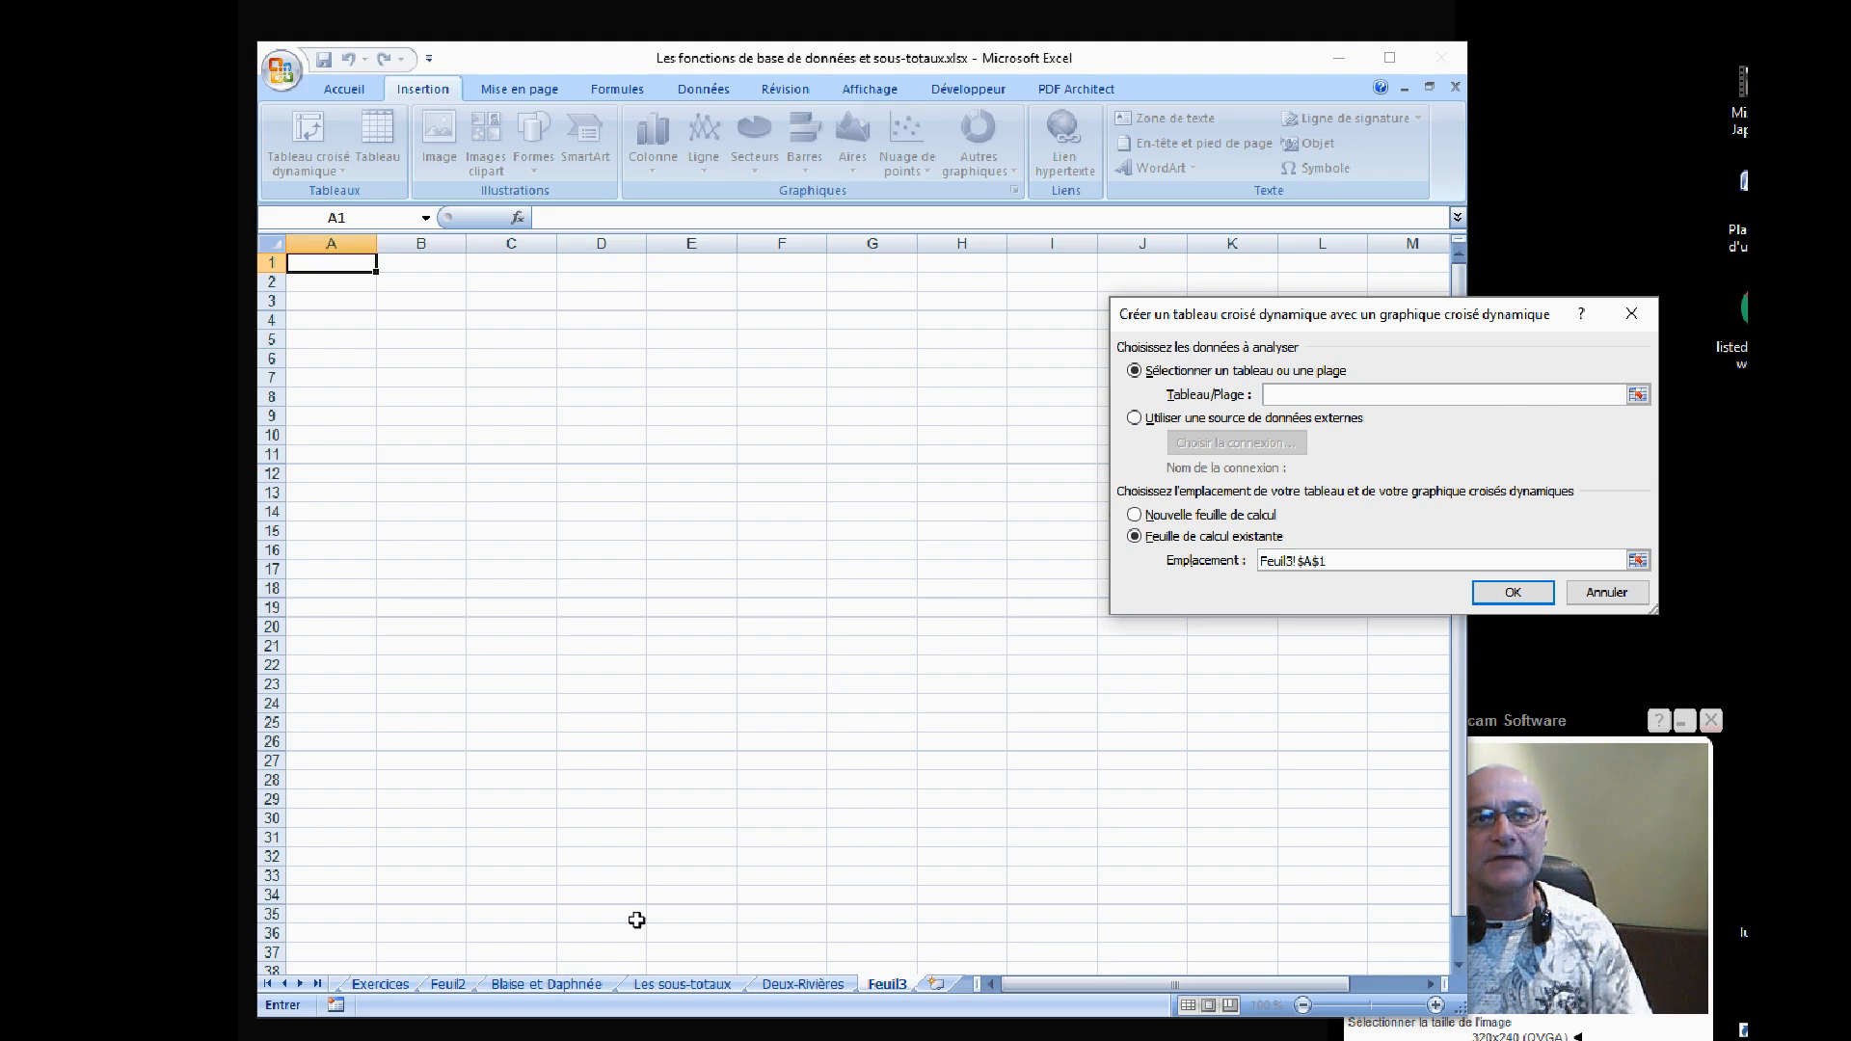
left_click(564, 981)
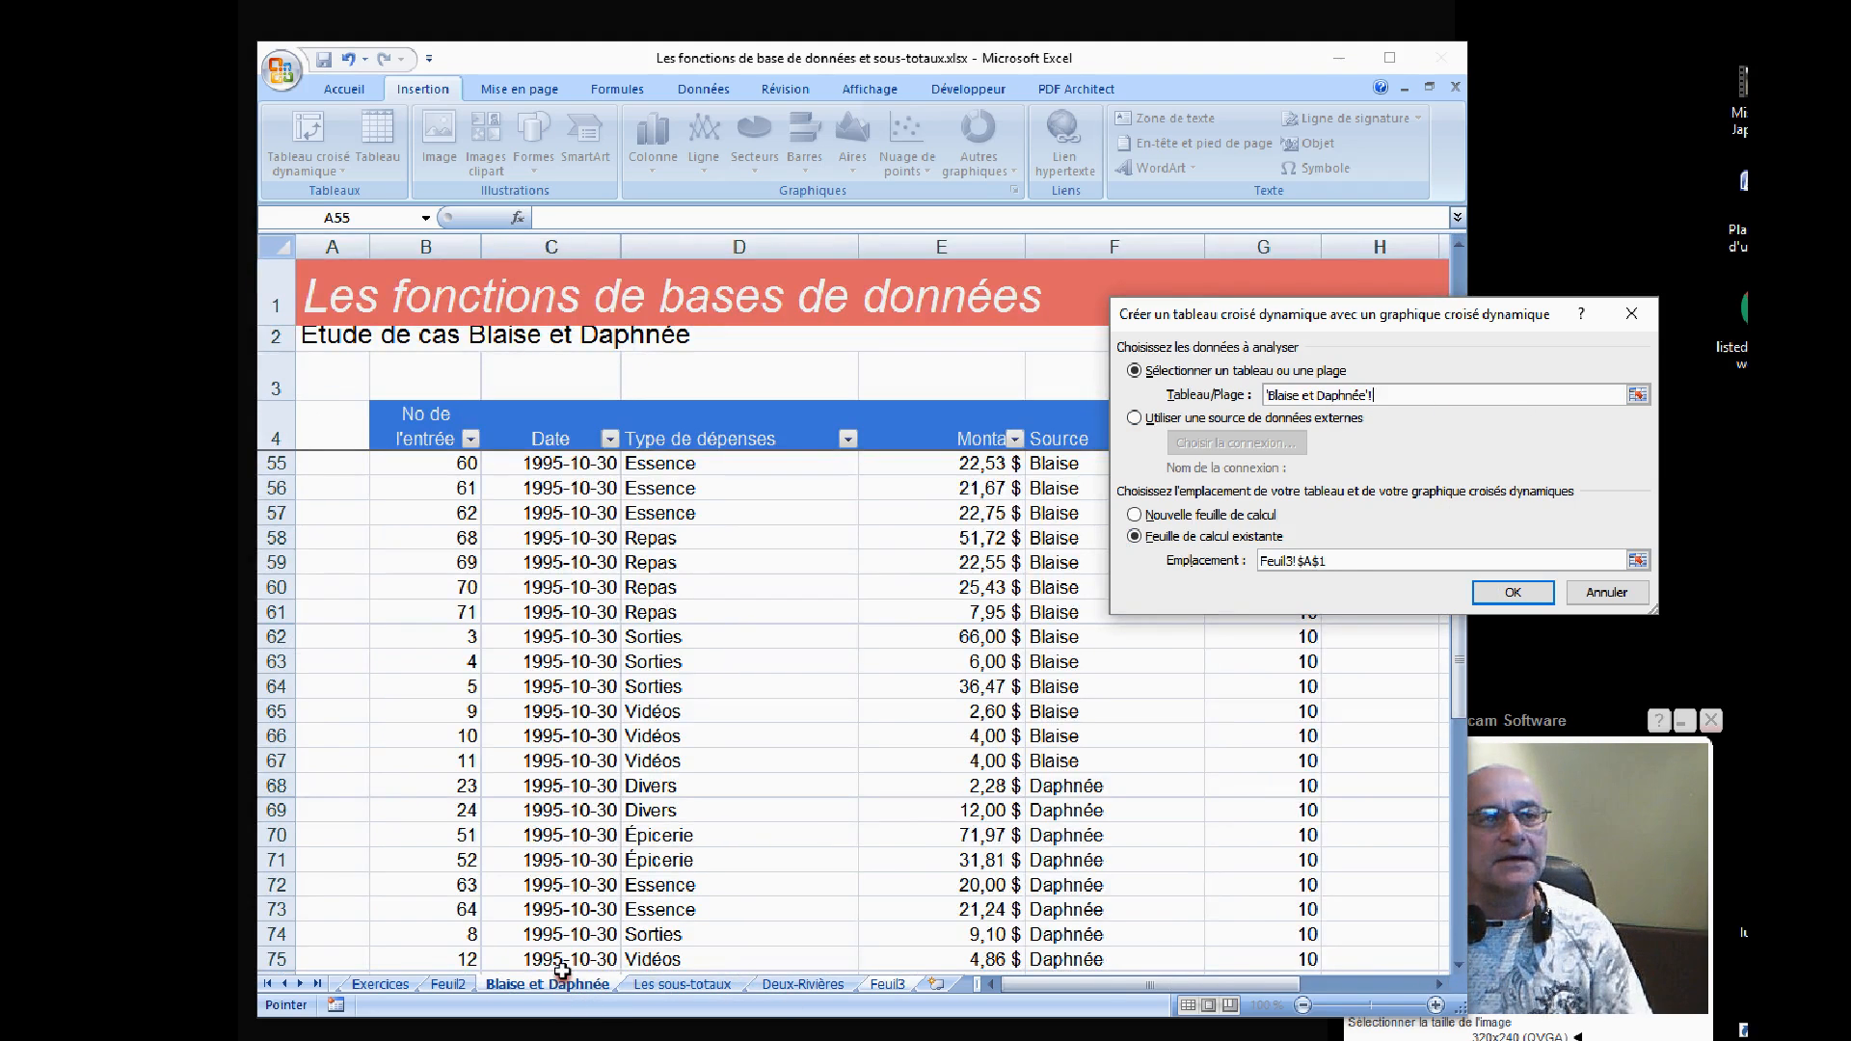
left_click_drag(441, 417, 1283, 908)
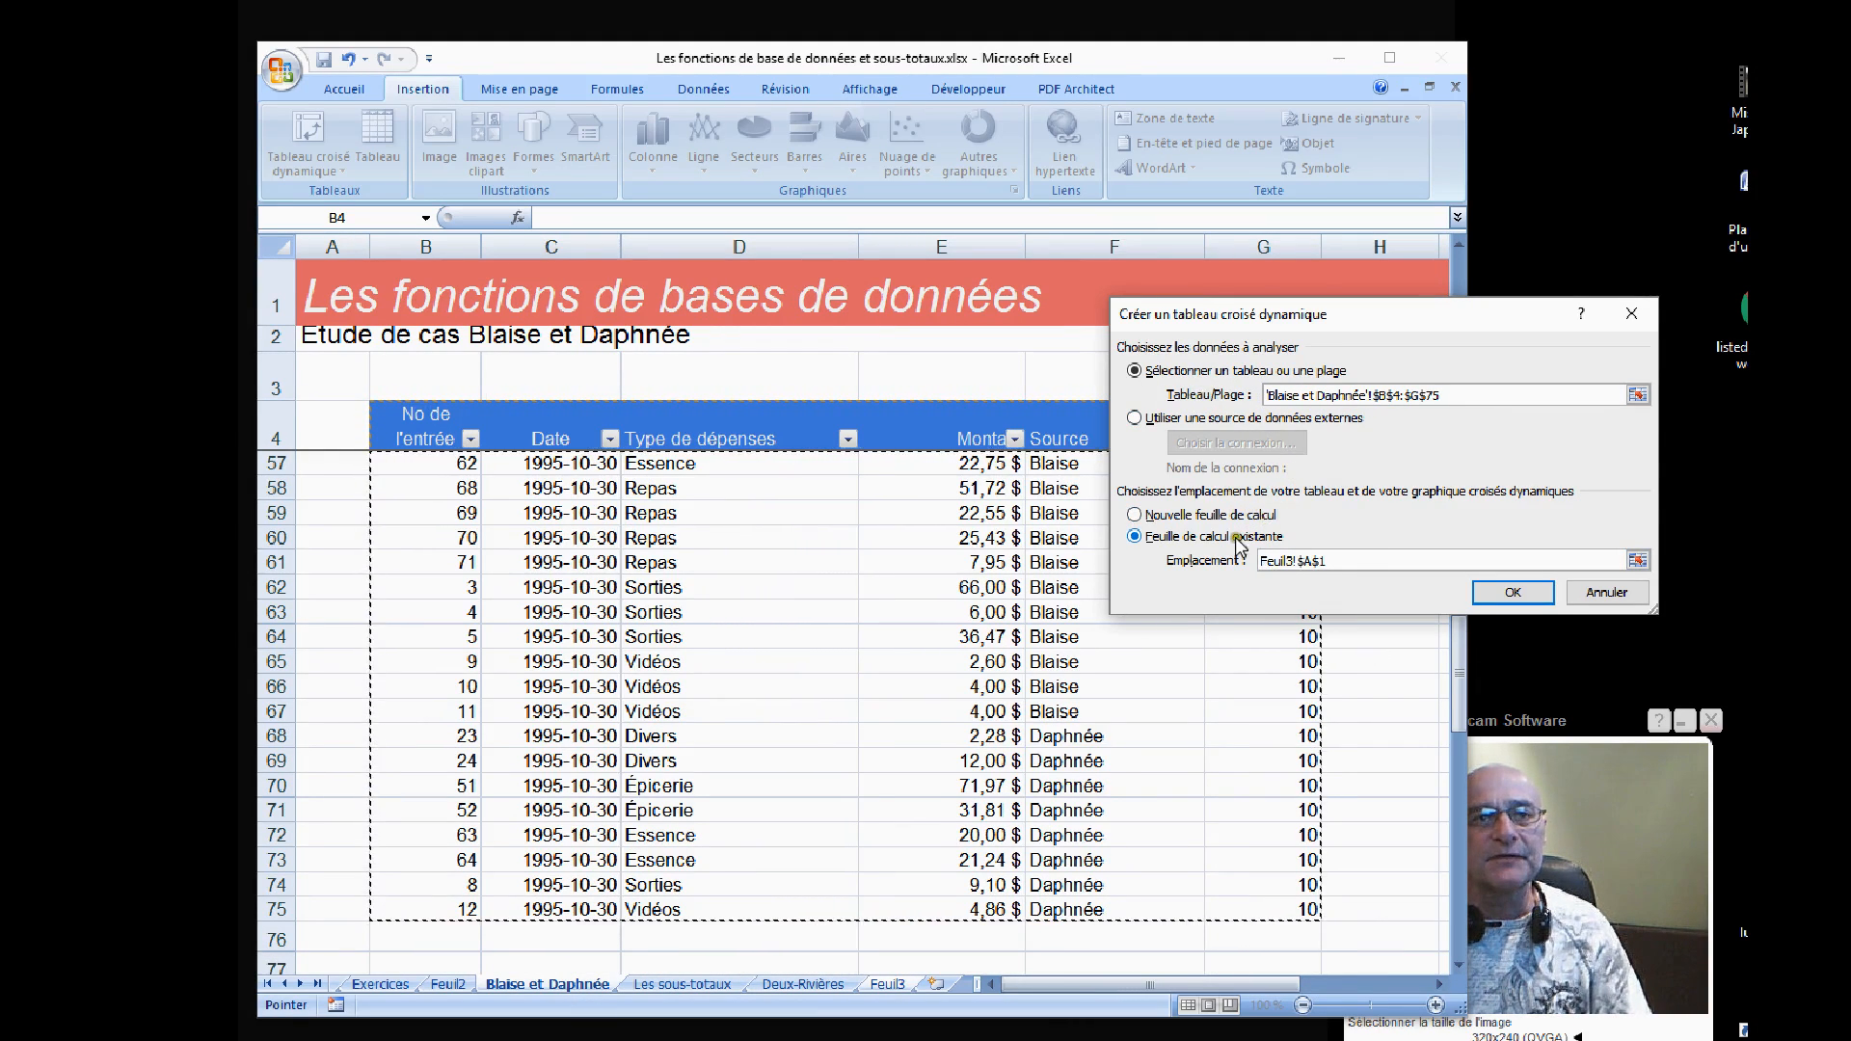
Try to place the pivot chart at cell A7 of the existing worksheet Feuil3
left_click(1335, 561)
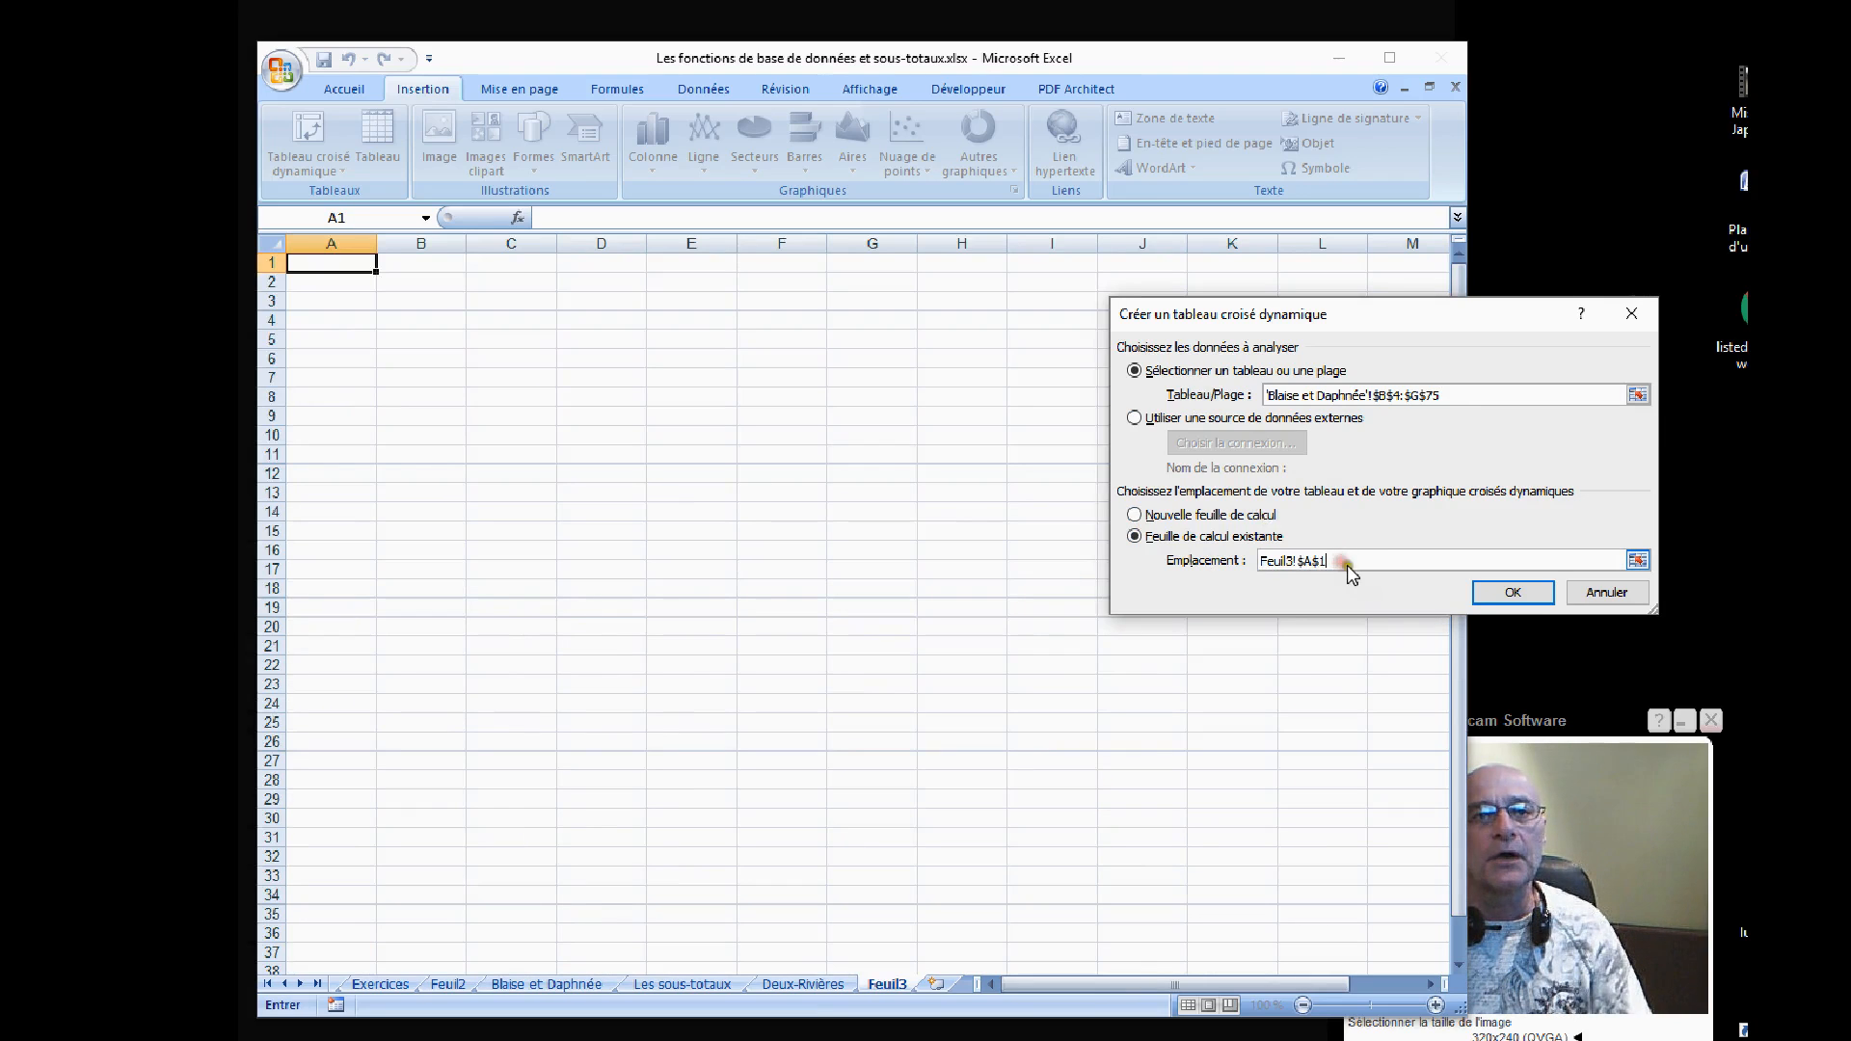
left_click(331, 377)
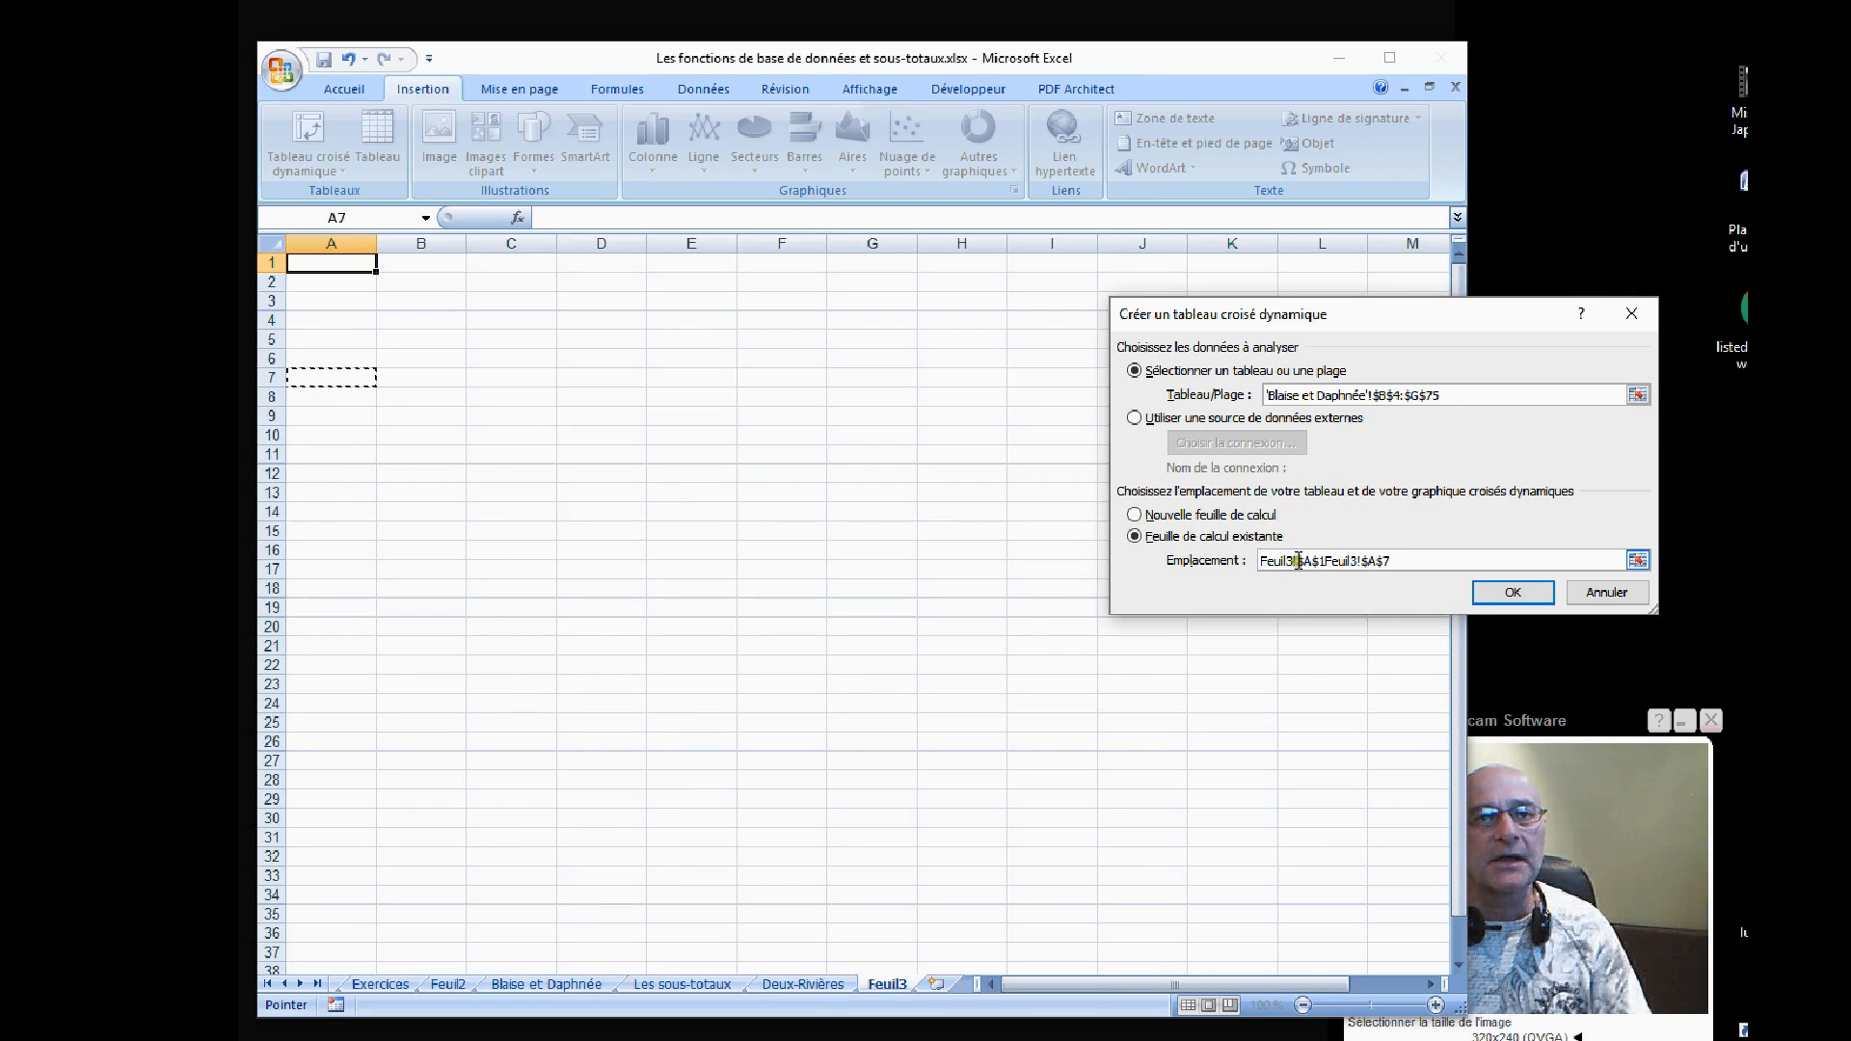
left_click(1506, 588)
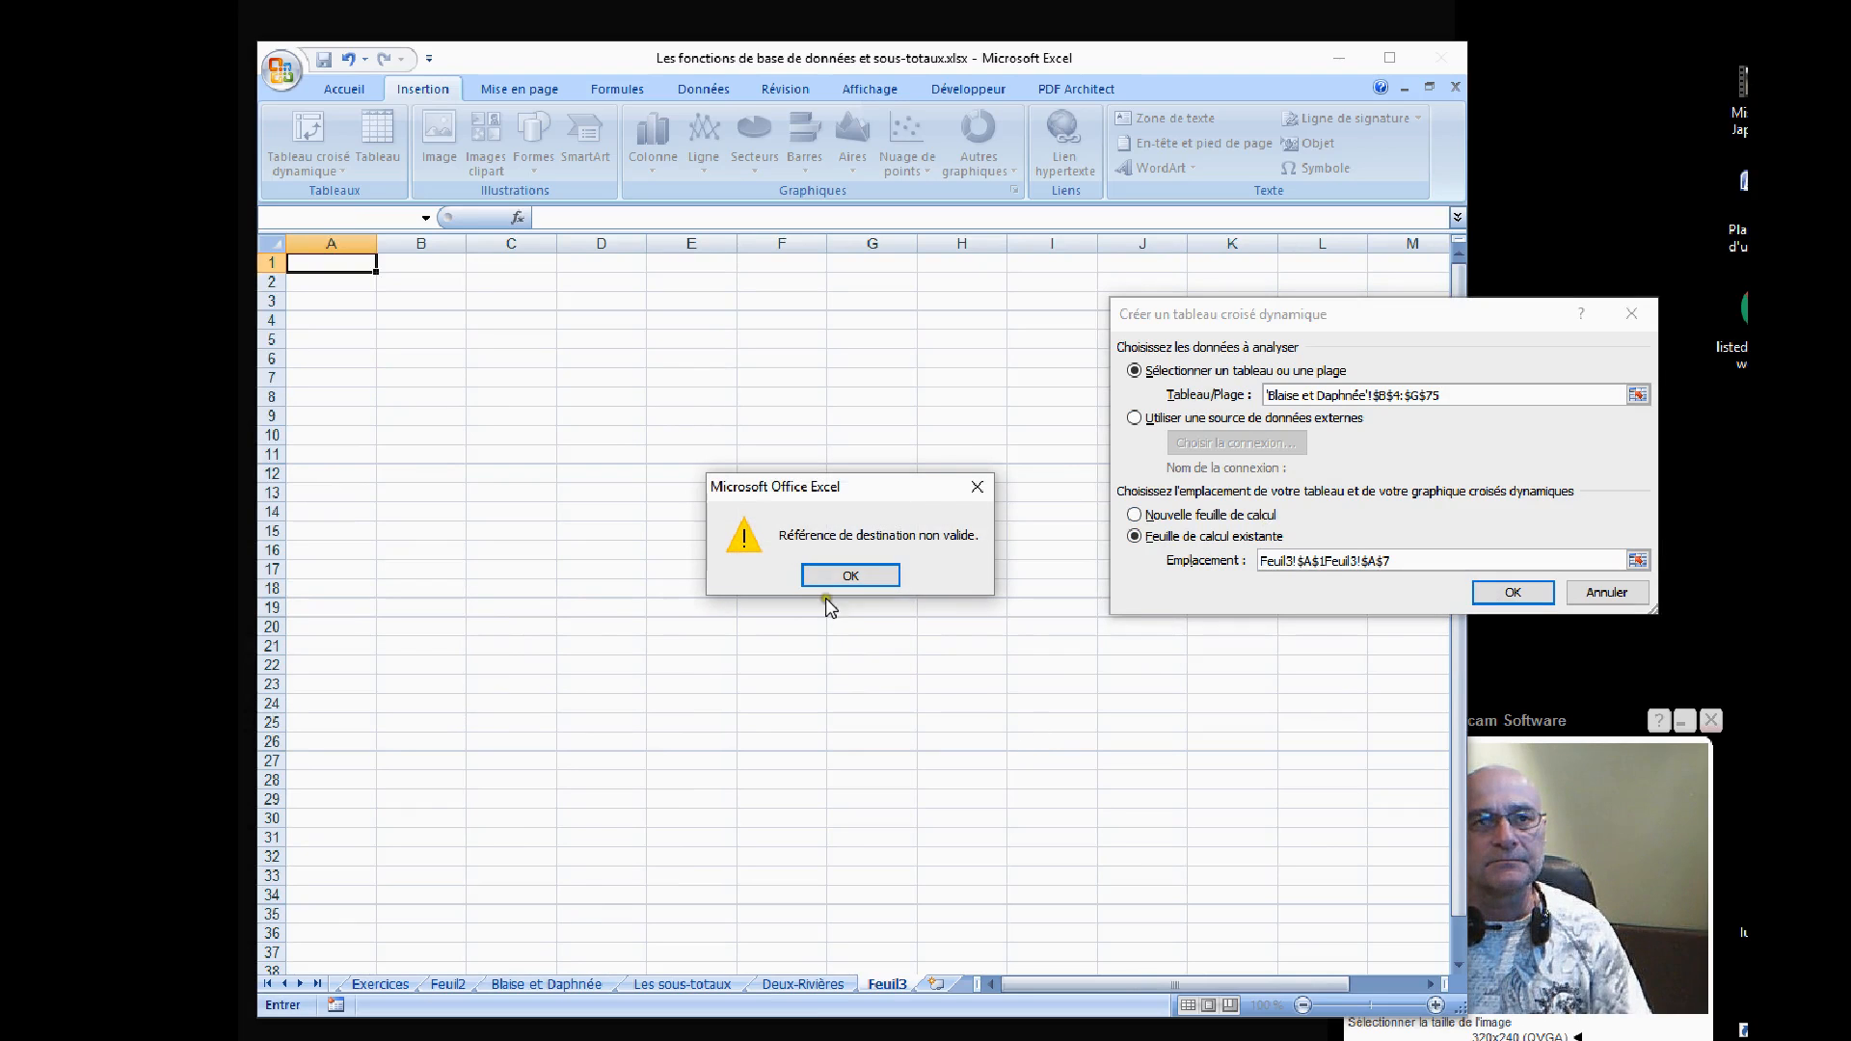
left_click(851, 575)
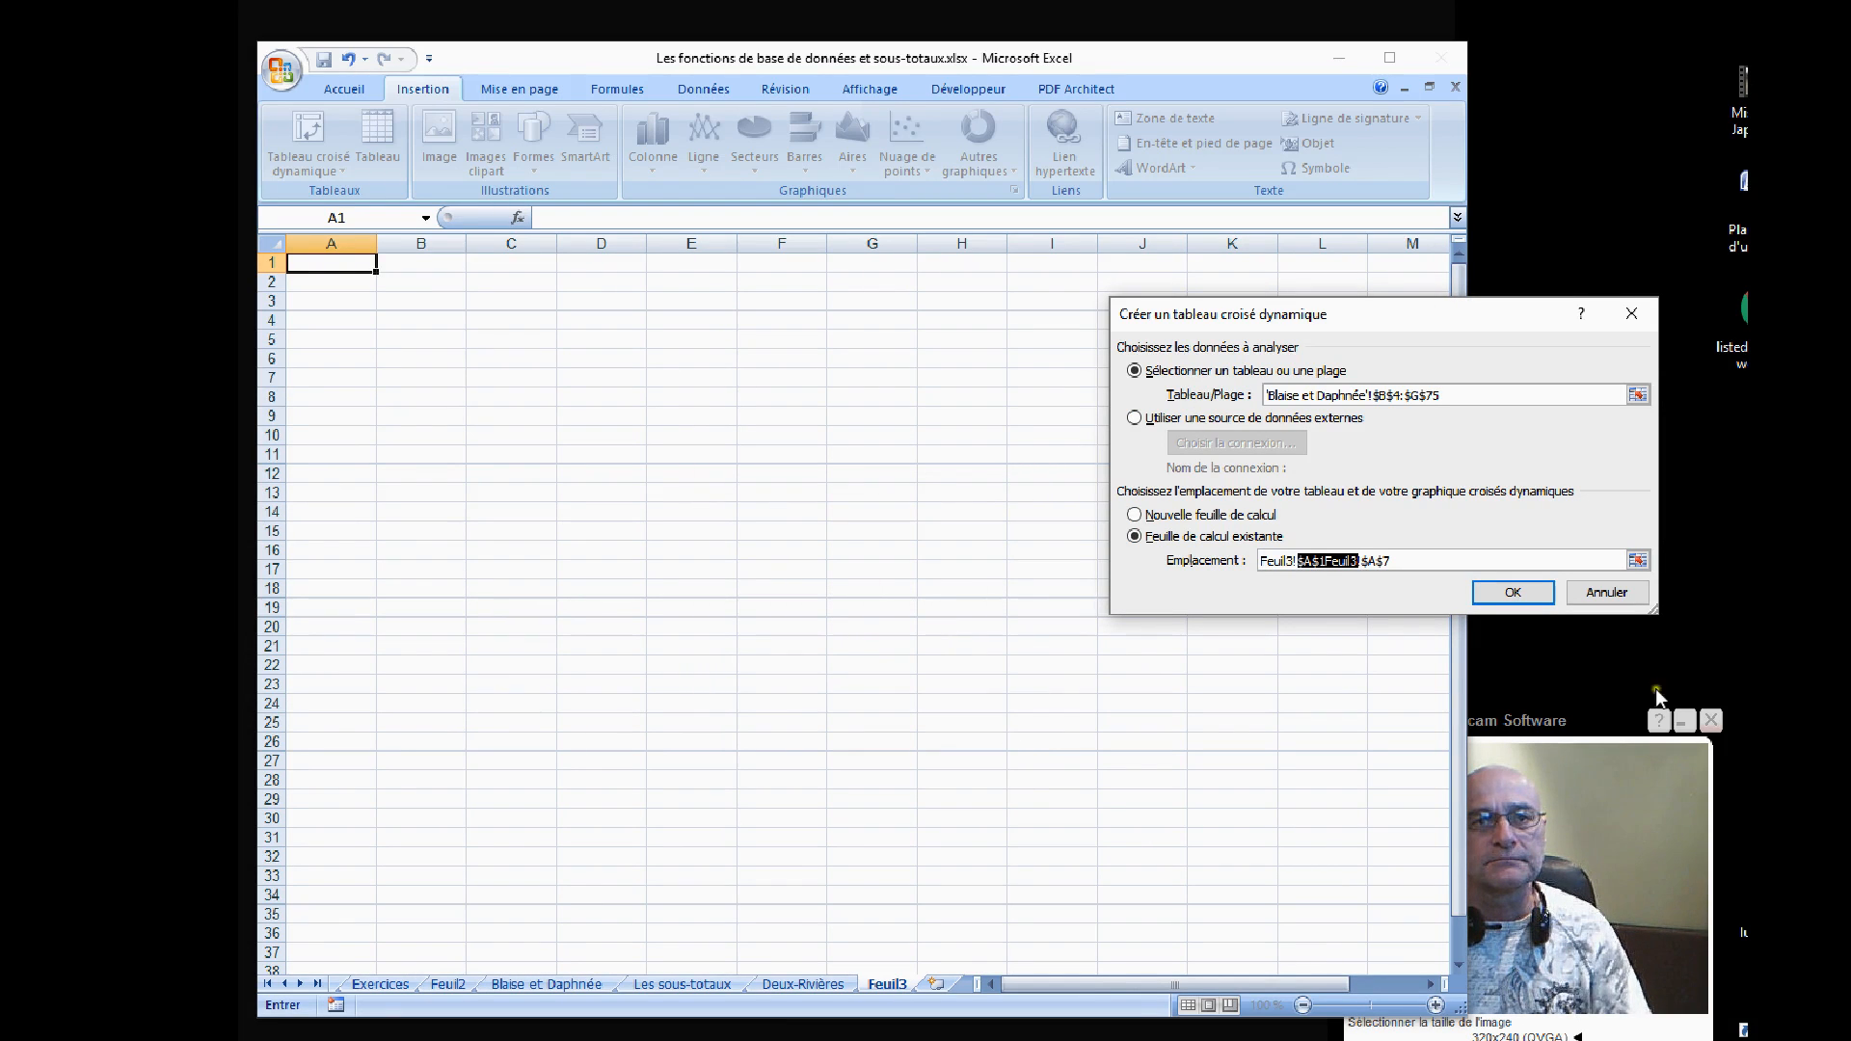
Clear the location reference, set it to cell A7 of Feuil3, and create the pivot chart there
double_click(1408, 562)
key("BackSpace")
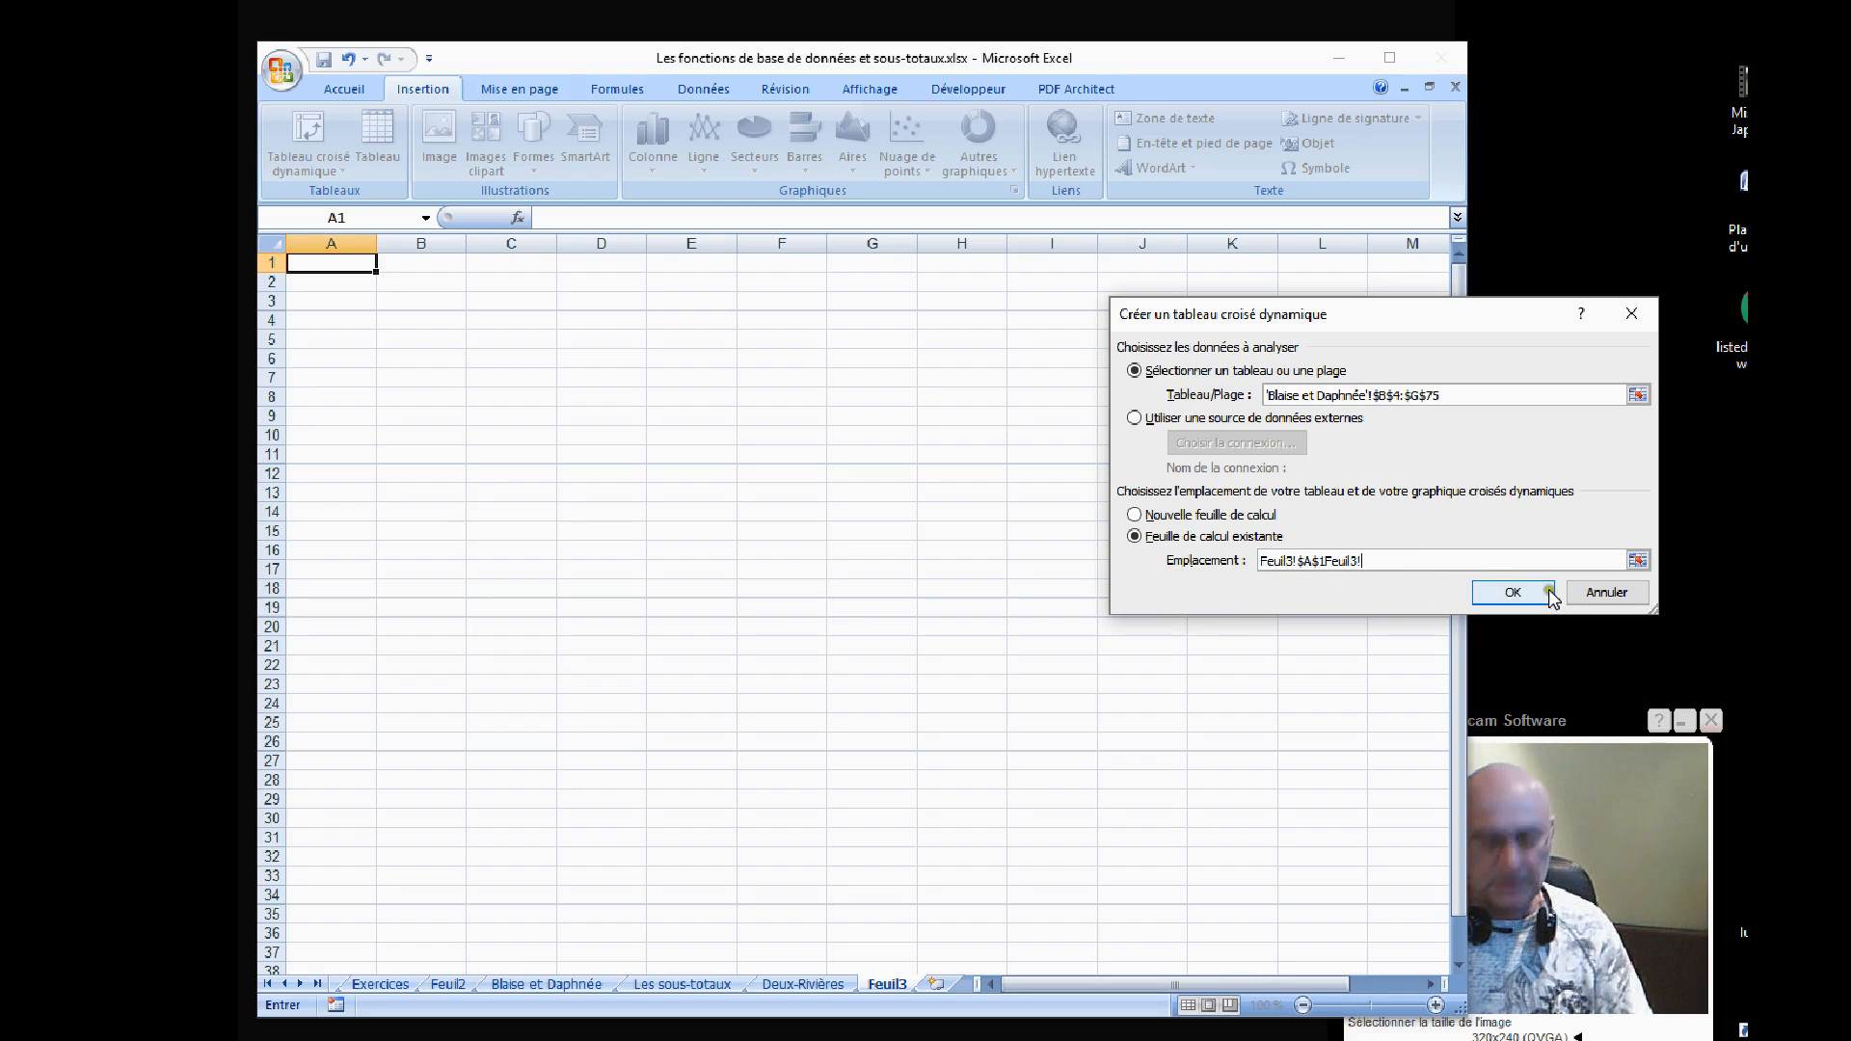
key("BackSpace")
key("BackSpace")
key("BackSpace")
key("BackSpace")
key("BackSpace")
key("BackSpace")
key("BackSpace")
key("BackSpace")
key("BackSpace")
key("BackSpace")
key("BackSpace")
key("BackSpace")
key("BackSpace")
key("BackSpace")
key("BackSpace")
key("BackSpace")
key("BackSpace")
key("BackSpace")
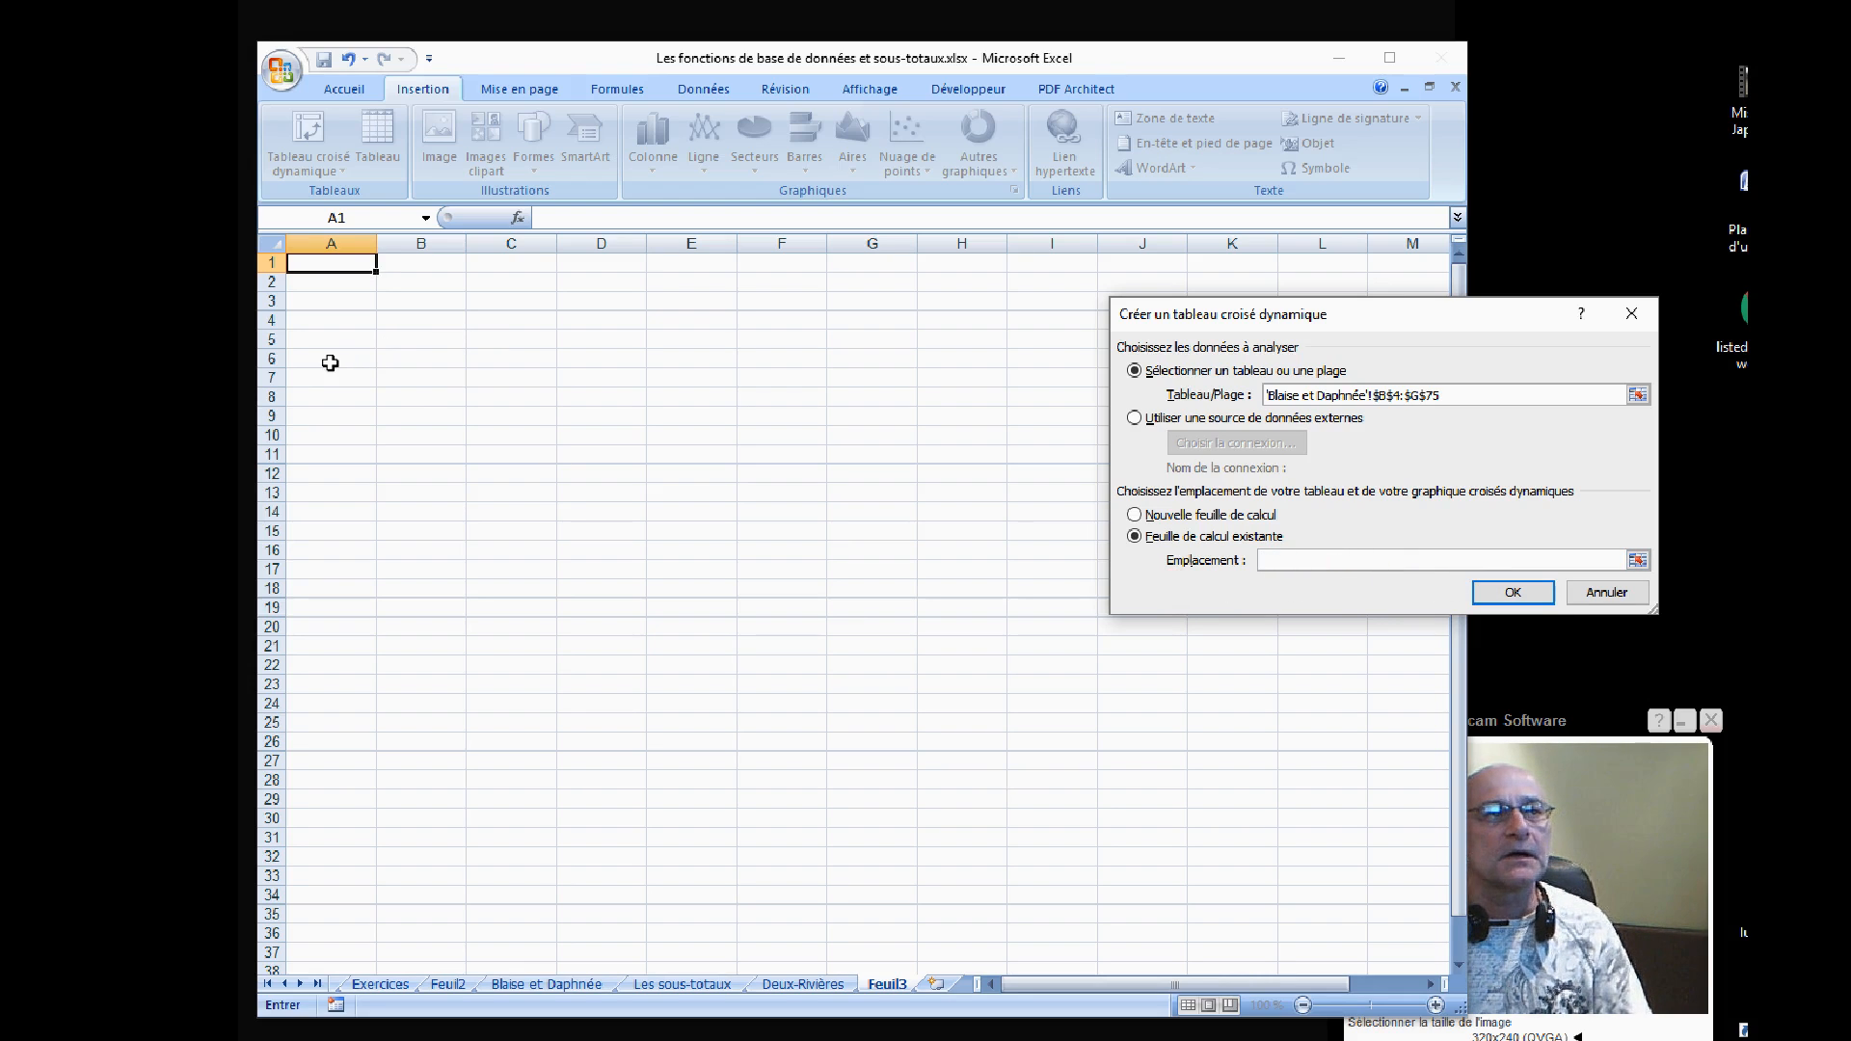
left_click(326, 376)
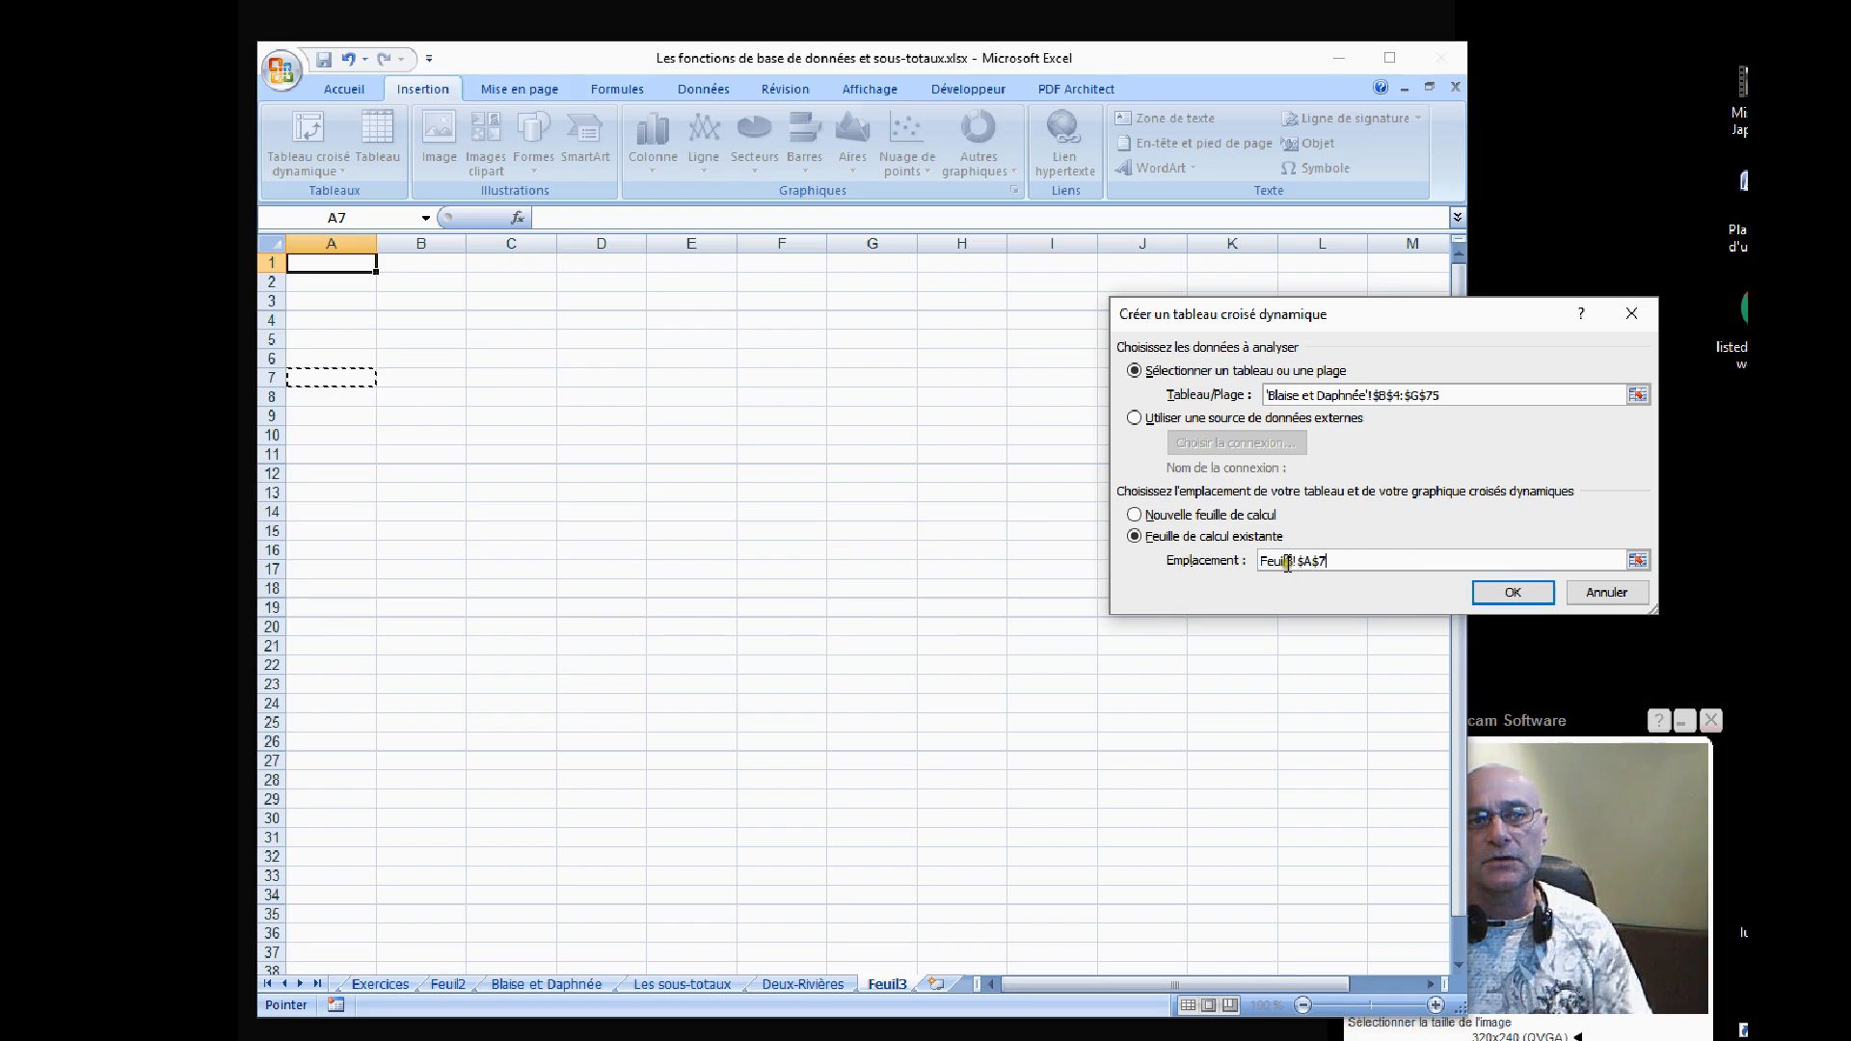
left_click(1524, 591)
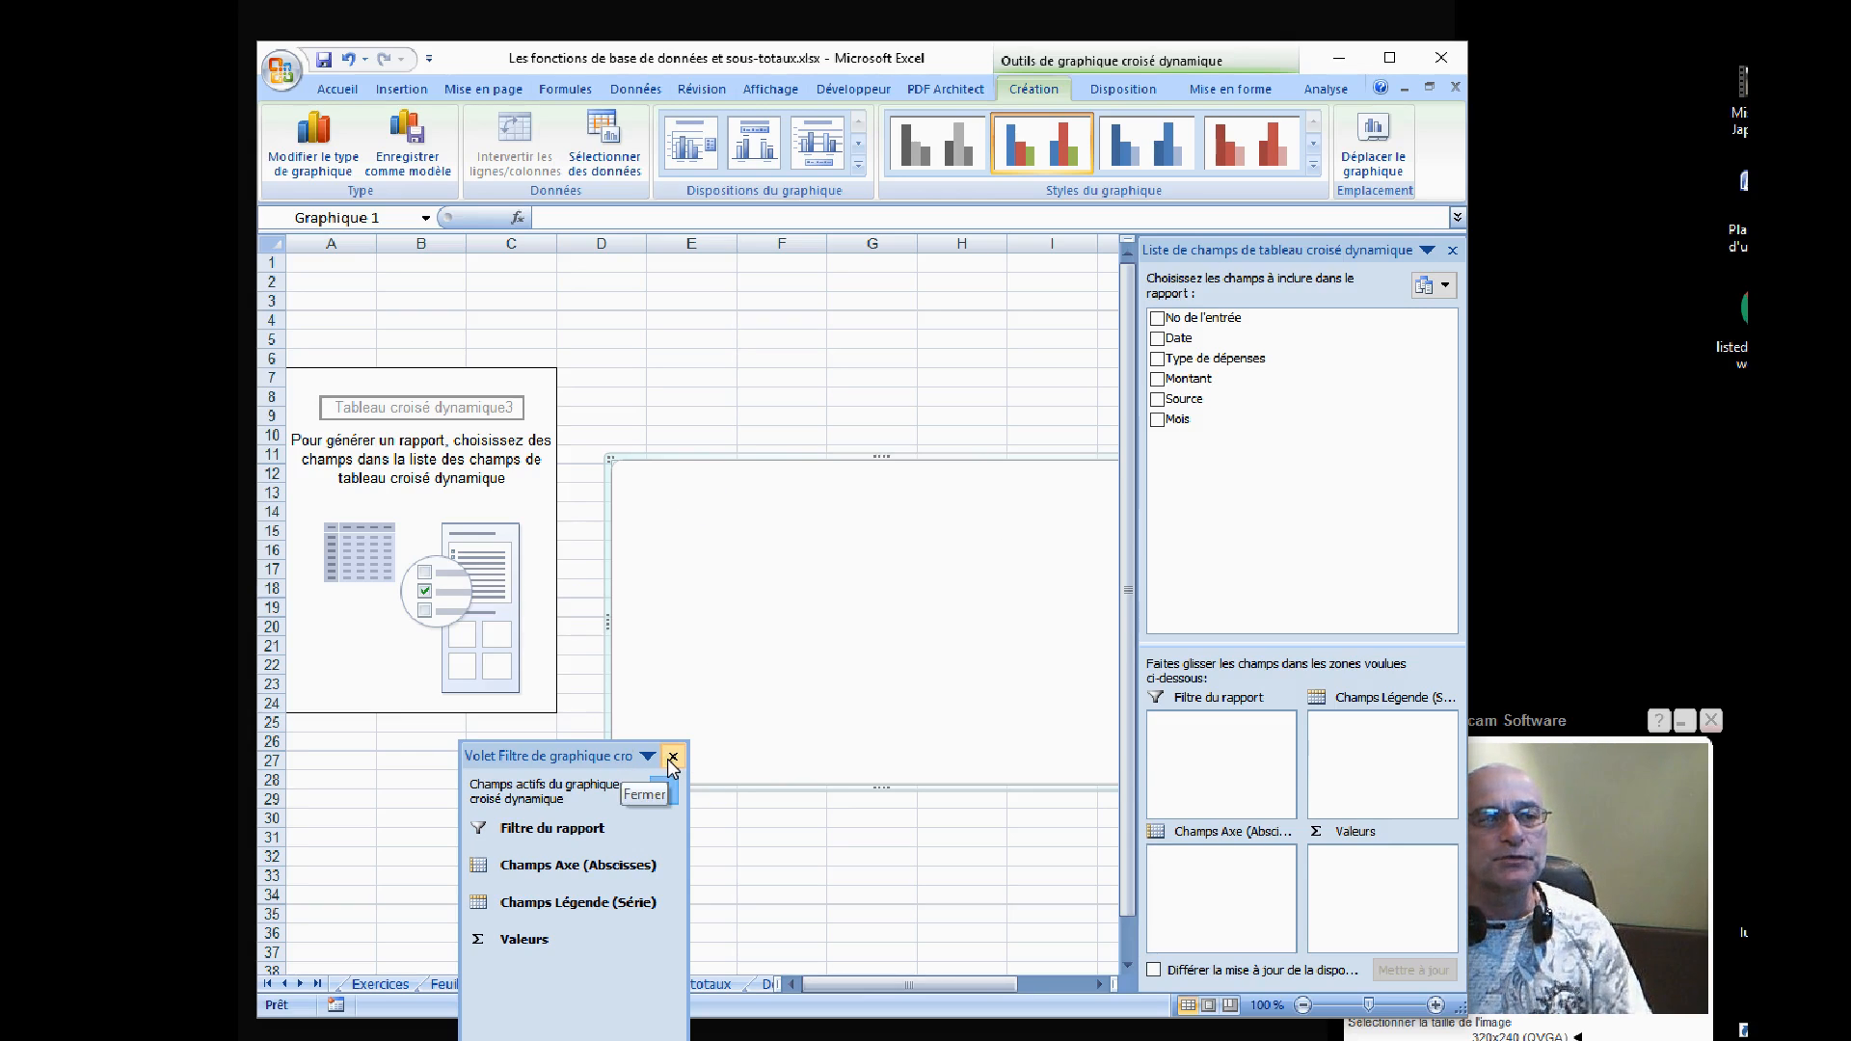
Lay out the pivot chart with the sum of Montant as values, Type de dépenses on the axis and Source as legend series
left_click_drag(579, 756, 376, 734)
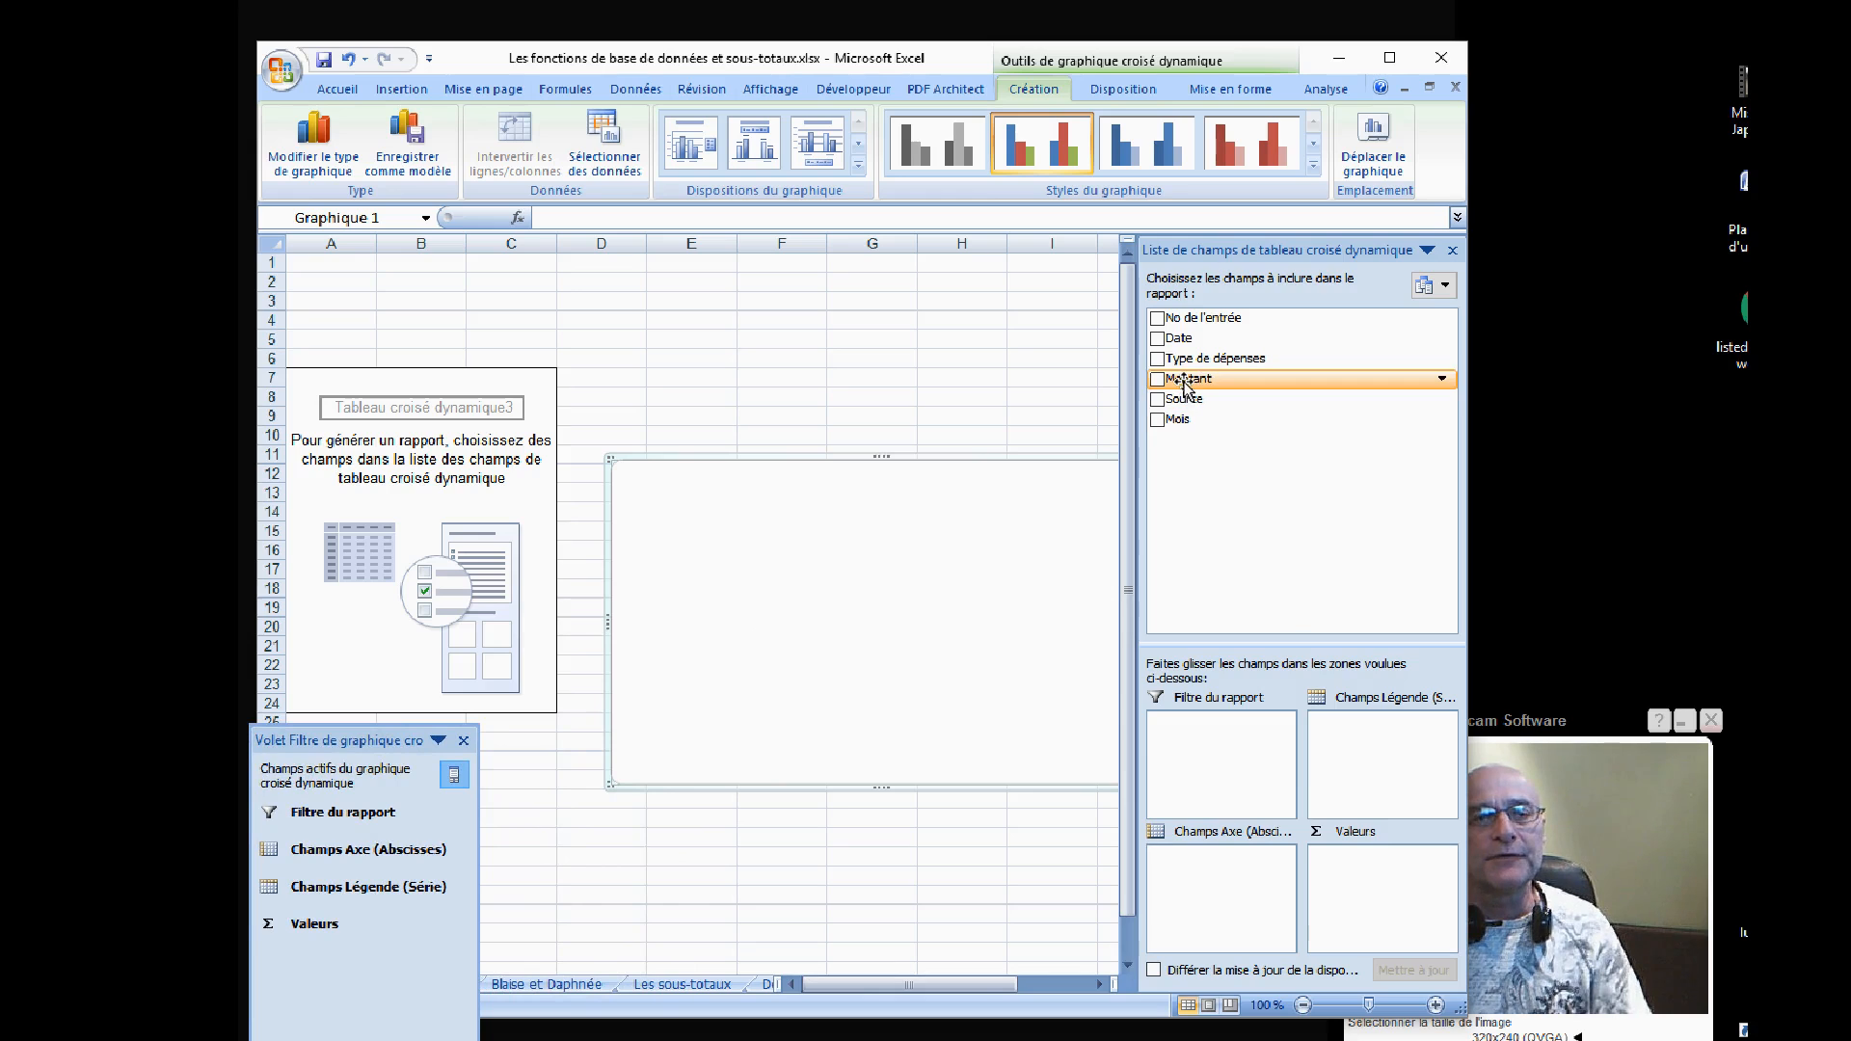
left_click_drag(1186, 384, 1385, 880)
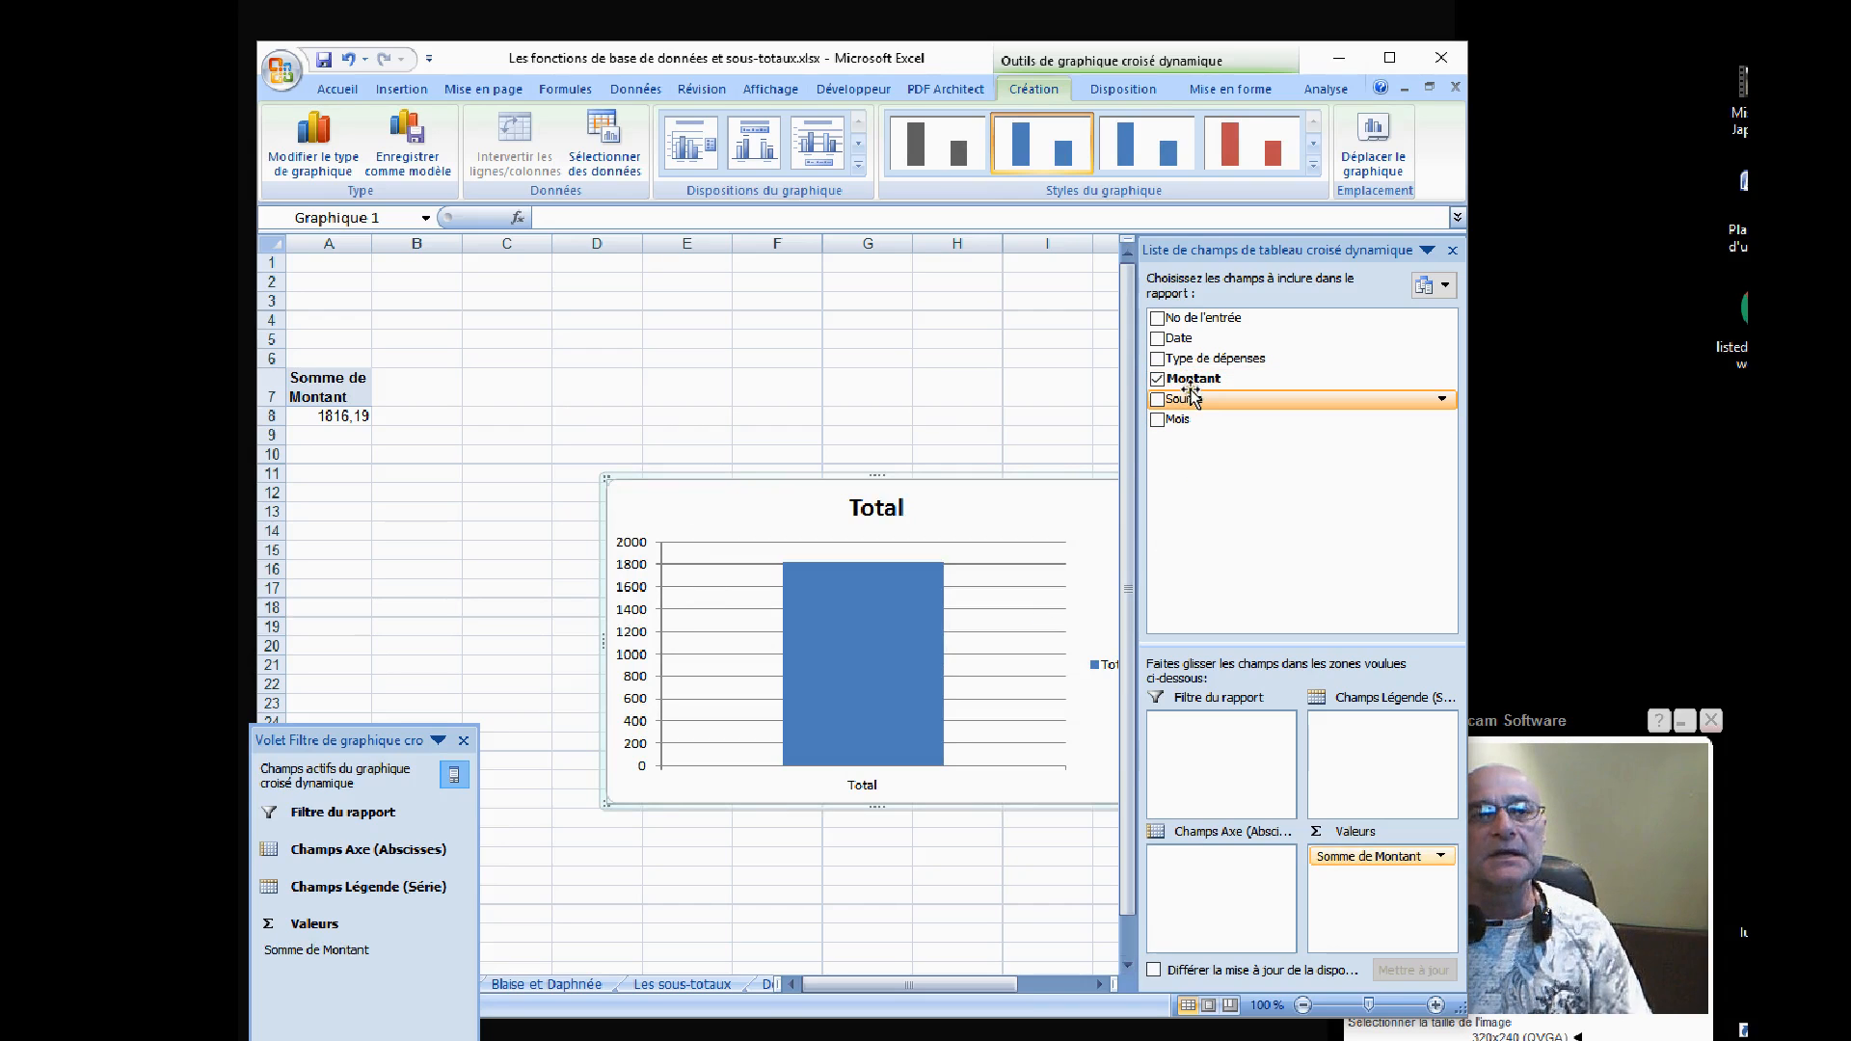
left_click_drag(1194, 398, 1242, 877)
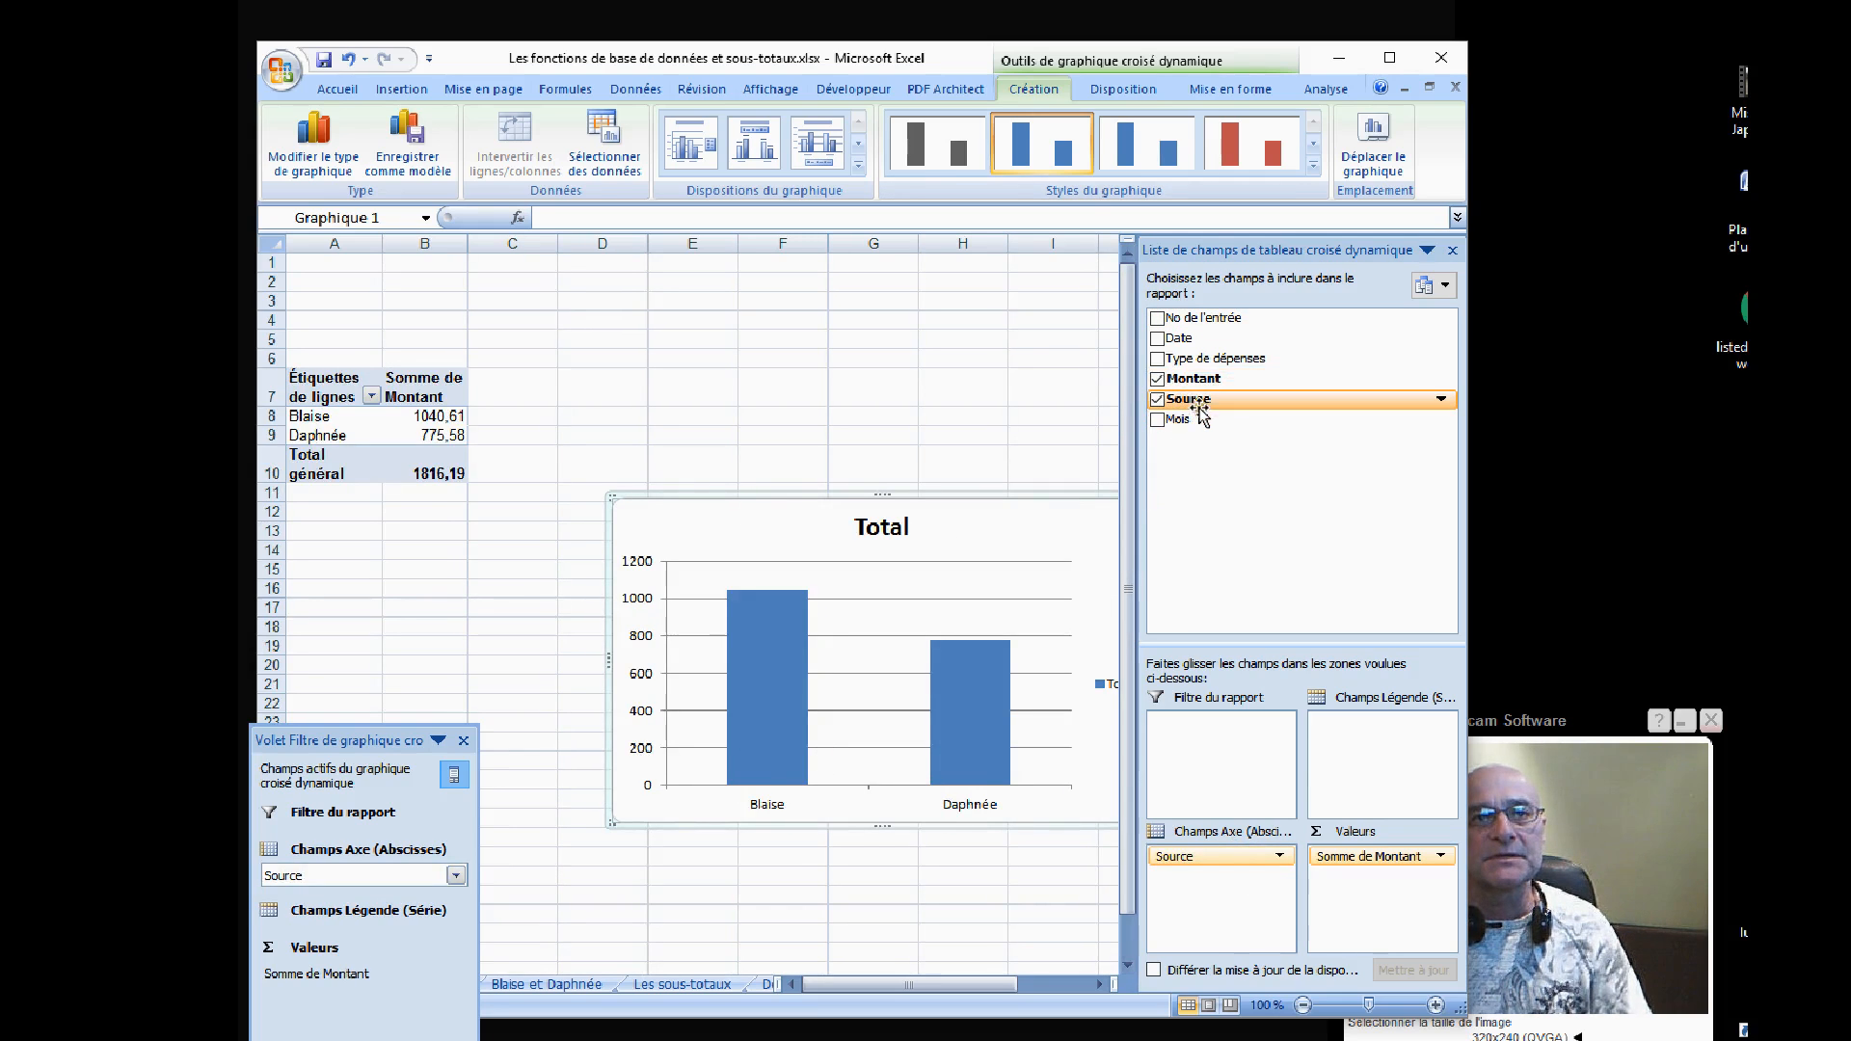
left_click_drag(1191, 361, 1377, 743)
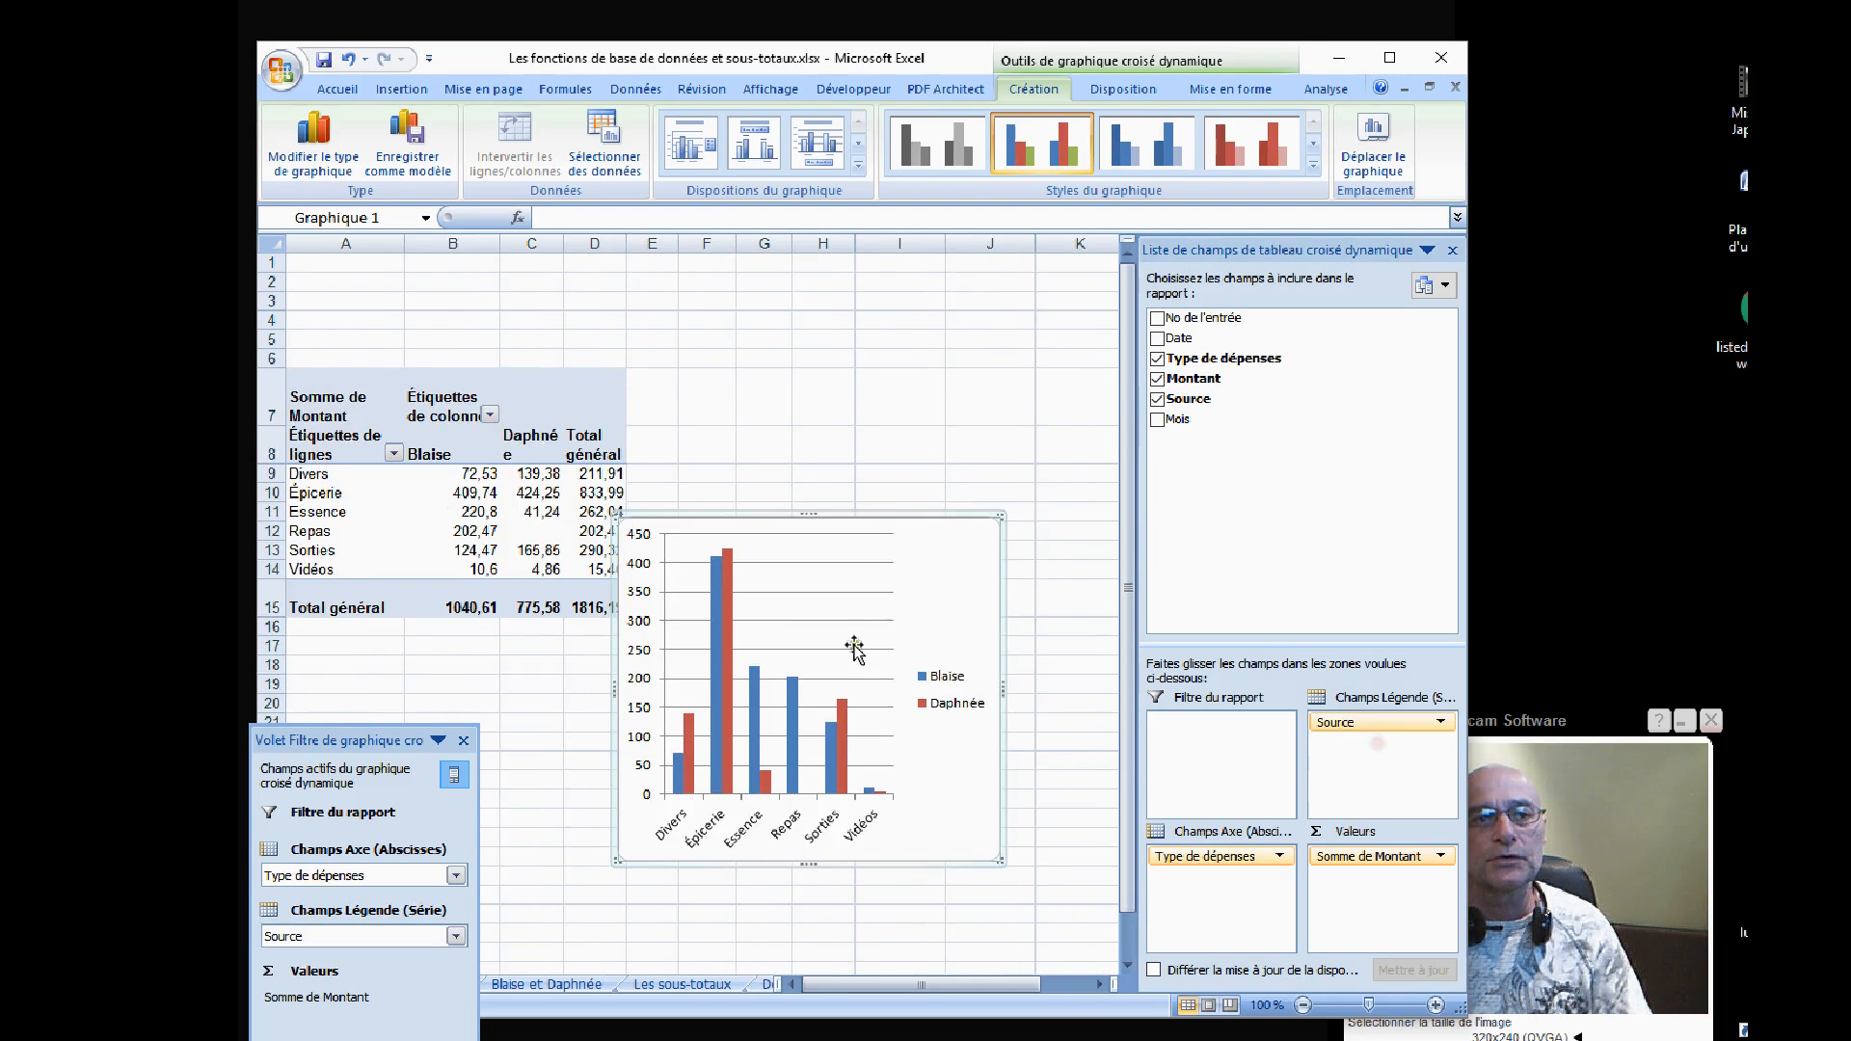
Move the chart clear of the pivot table and format it with the red style and a layout with title above and legend below
left_click_drag(896, 515, 957, 387)
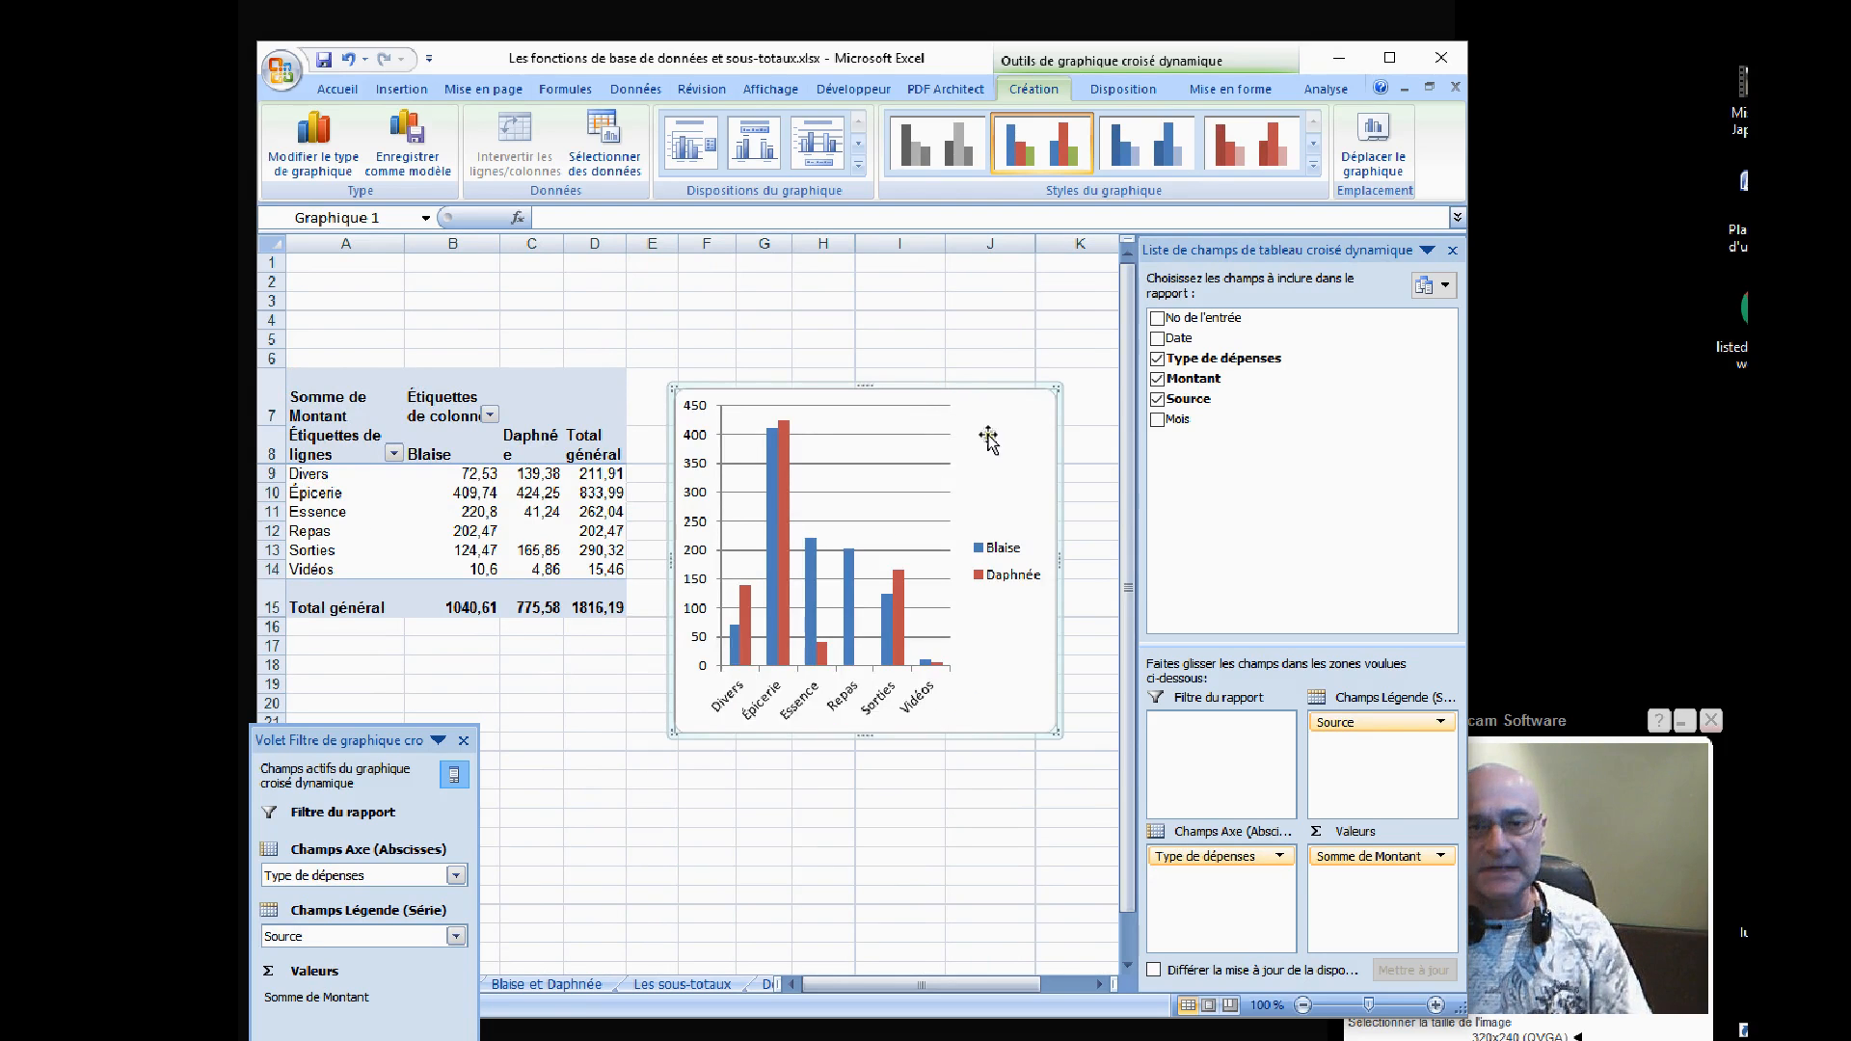
left_click_drag(844, 58, 714, 52)
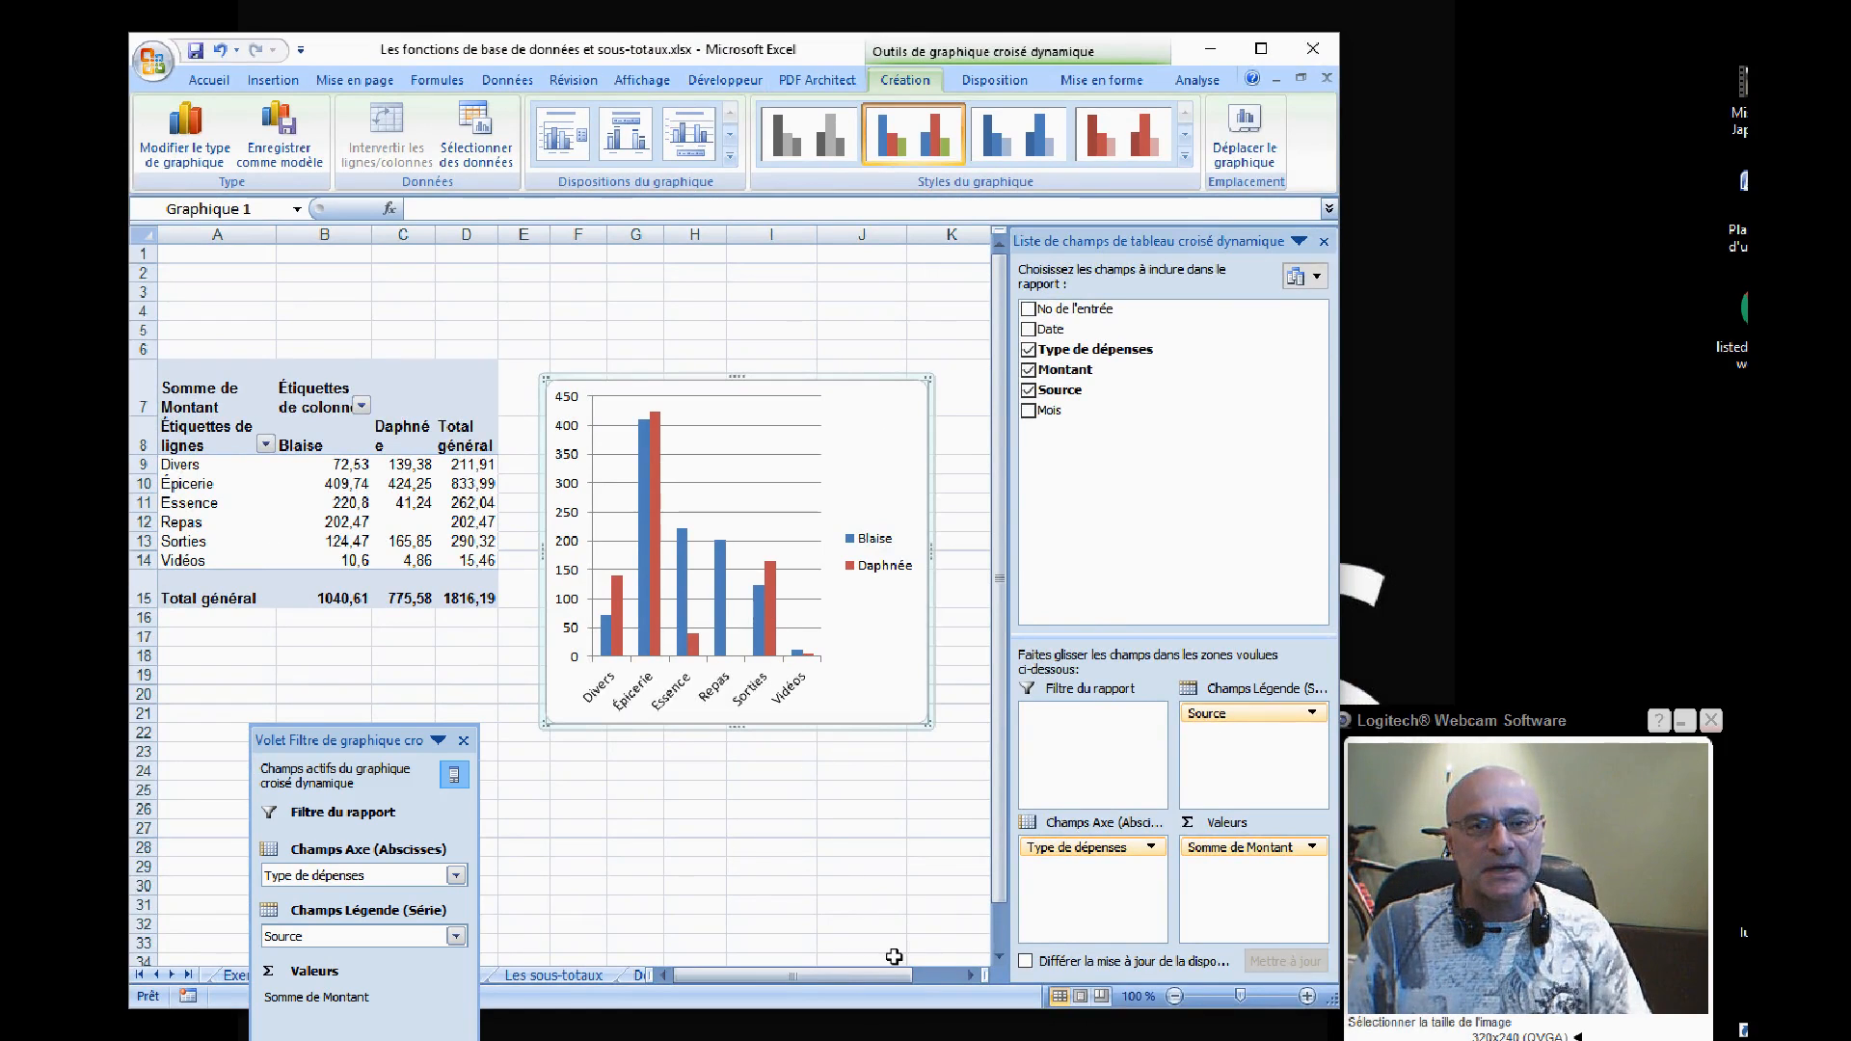
left_click(1096, 142)
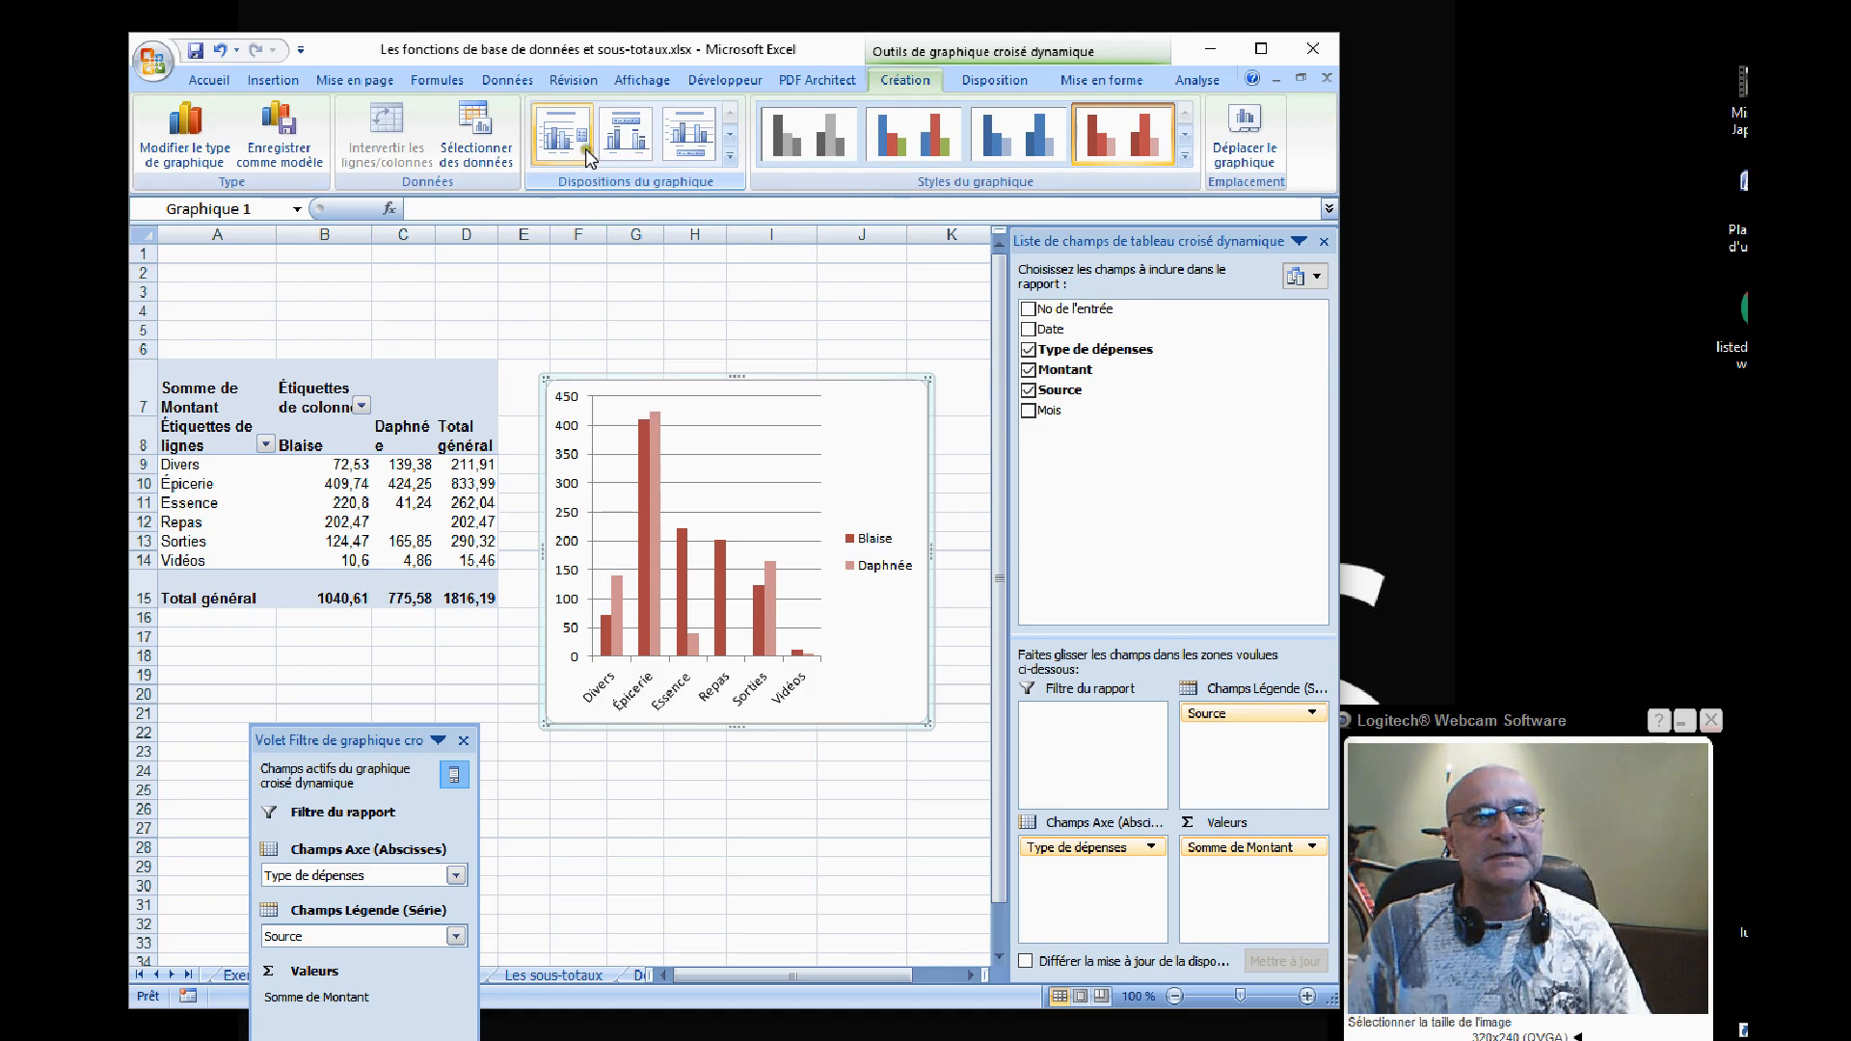
left_click(654, 155)
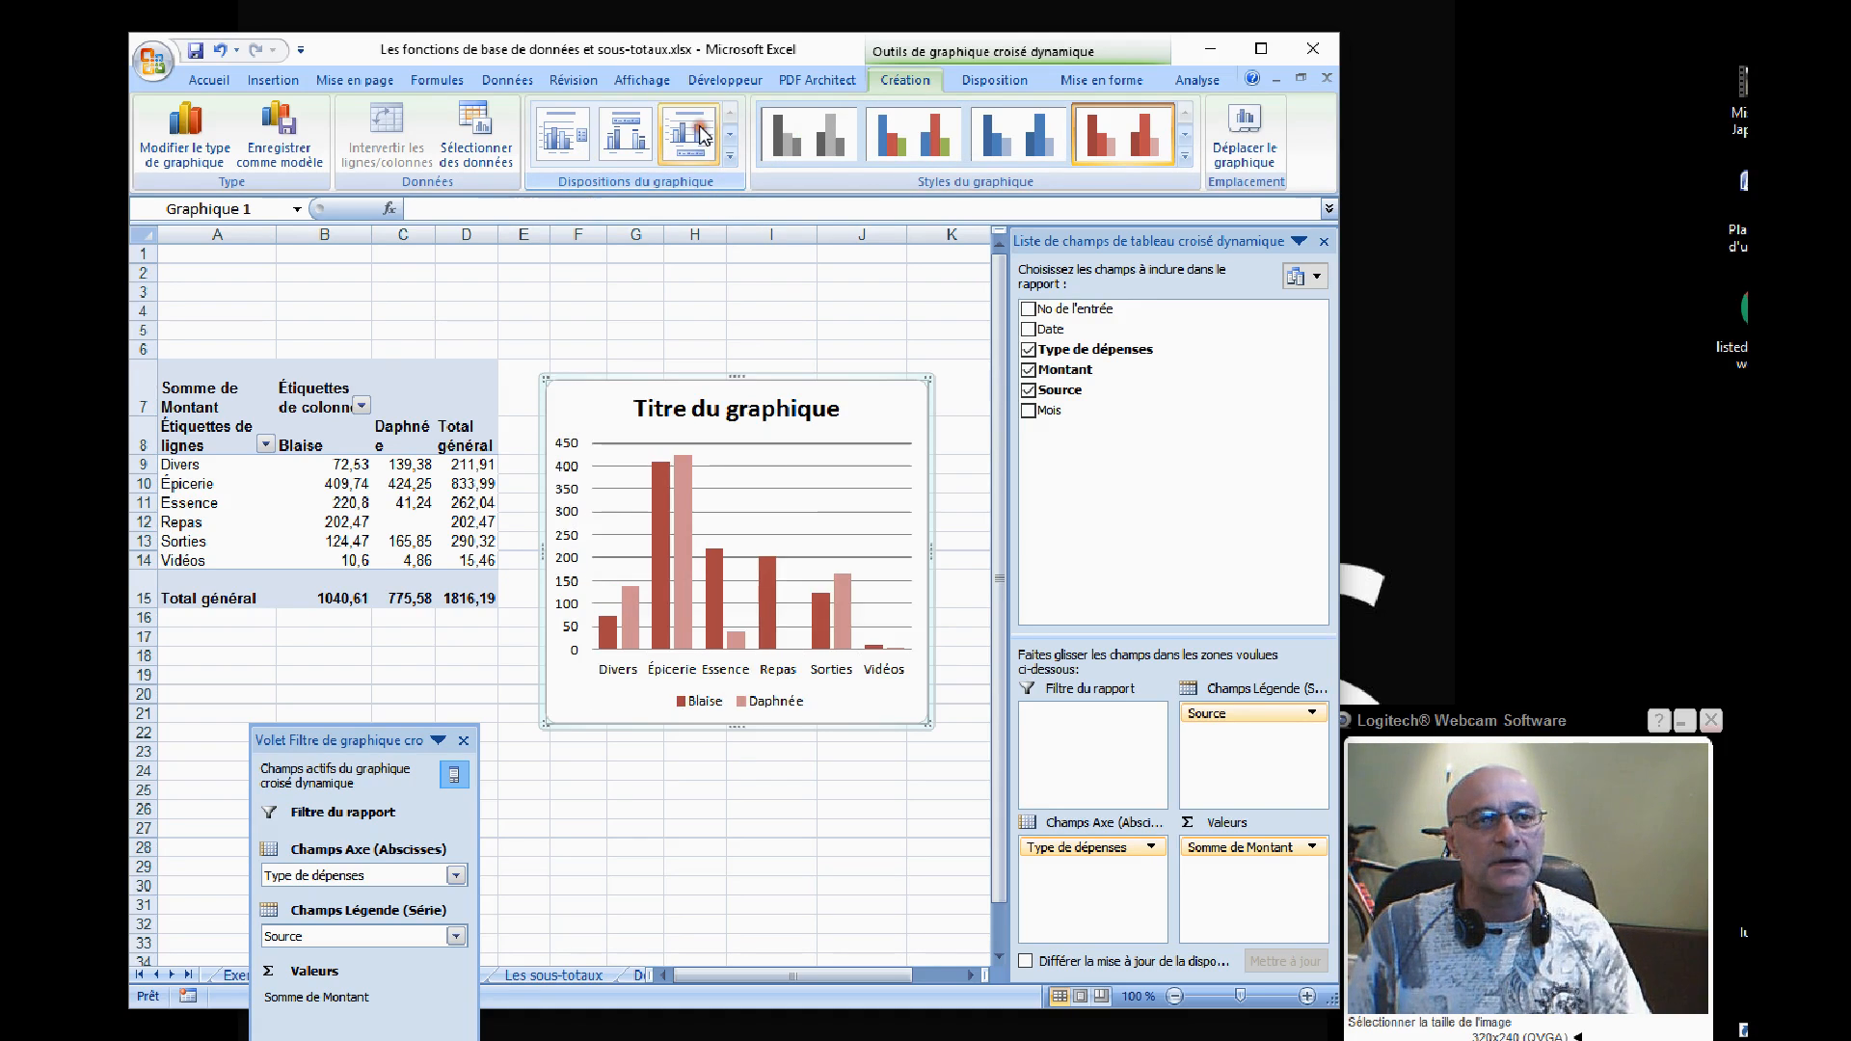
Try the 3D clustered column type on the pivot chart and examine how its bars display
left_click(202, 164)
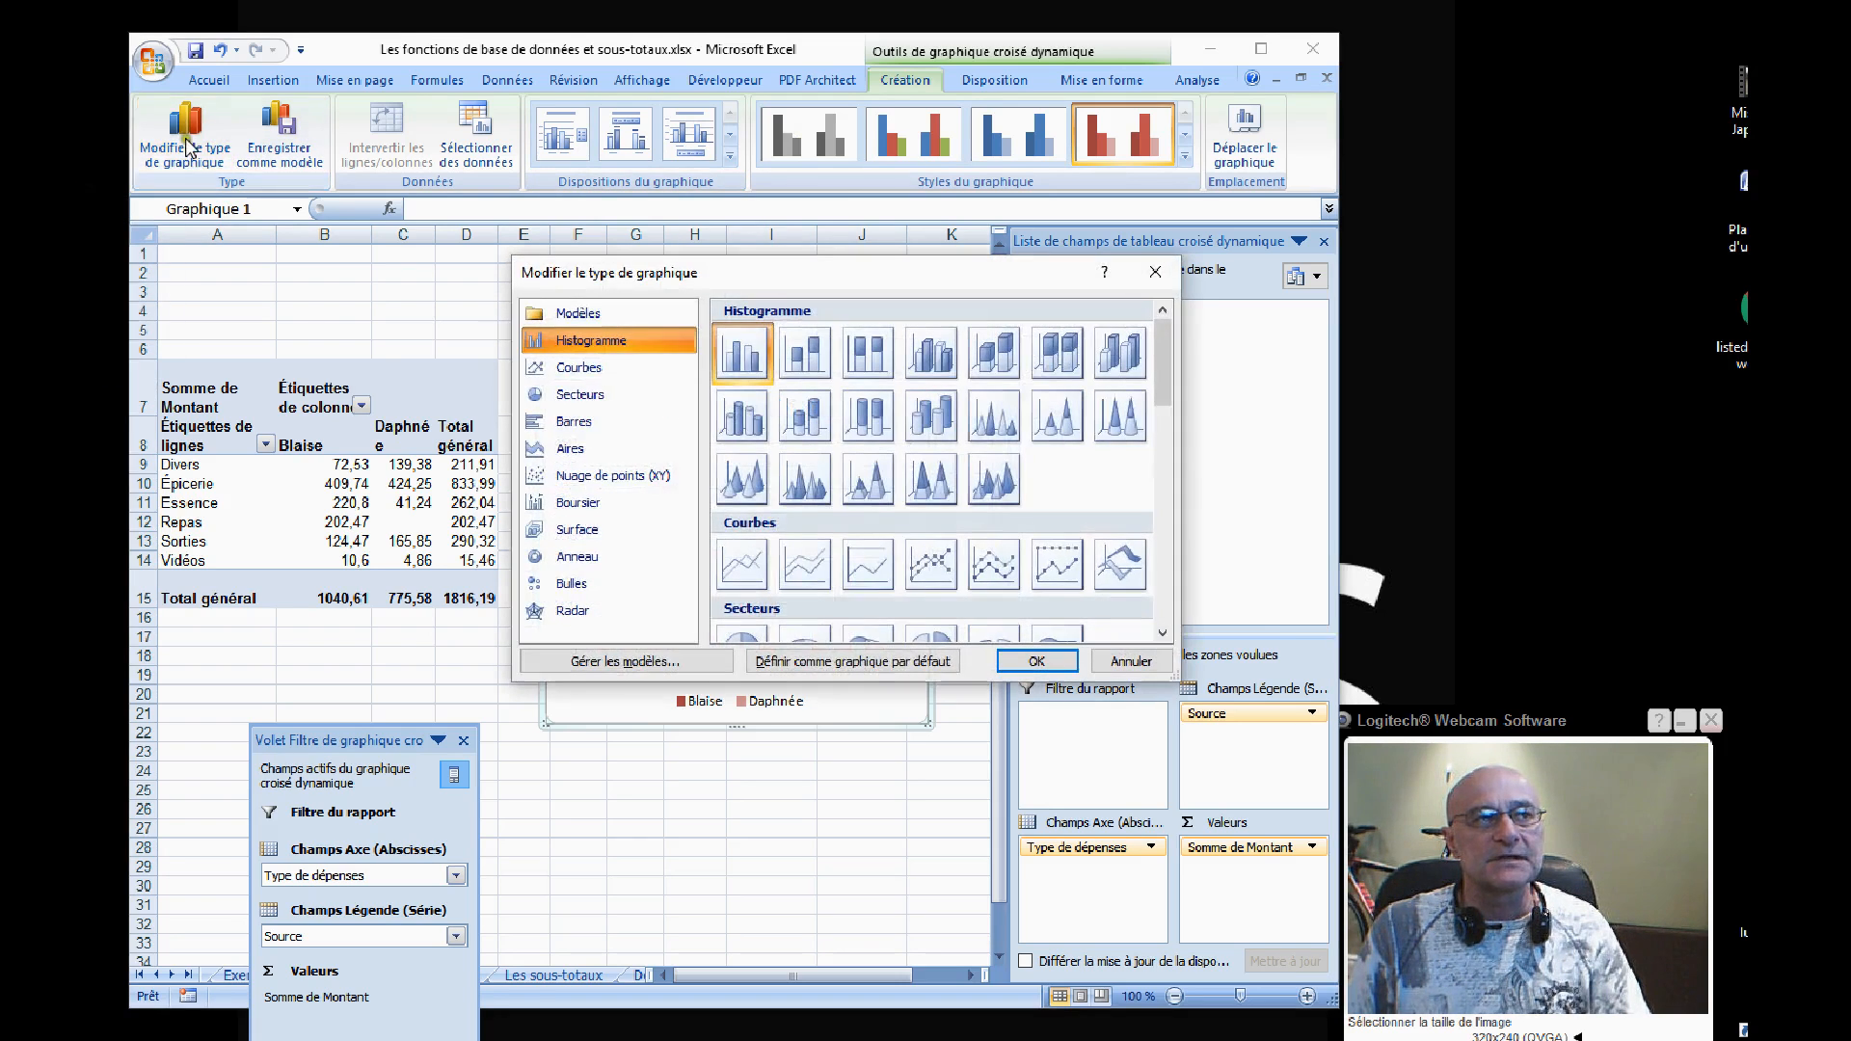
left_click(931, 355)
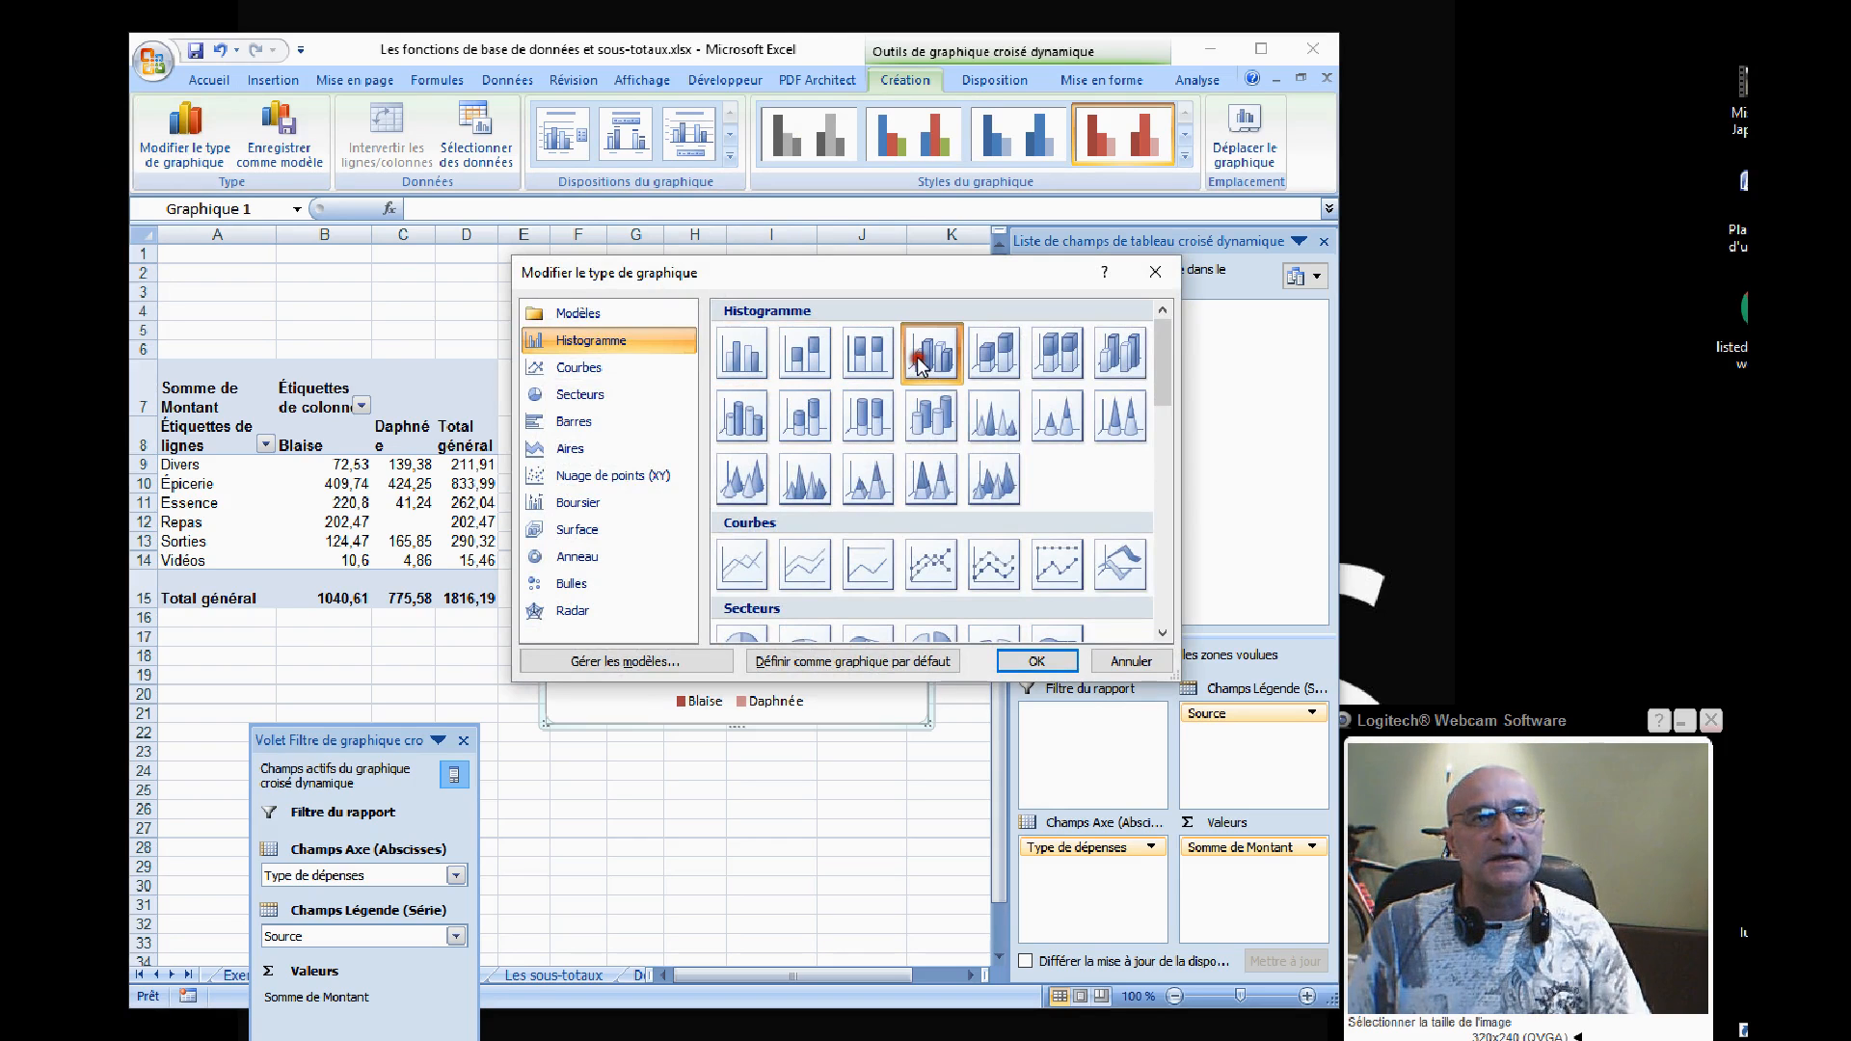
left_click(1042, 661)
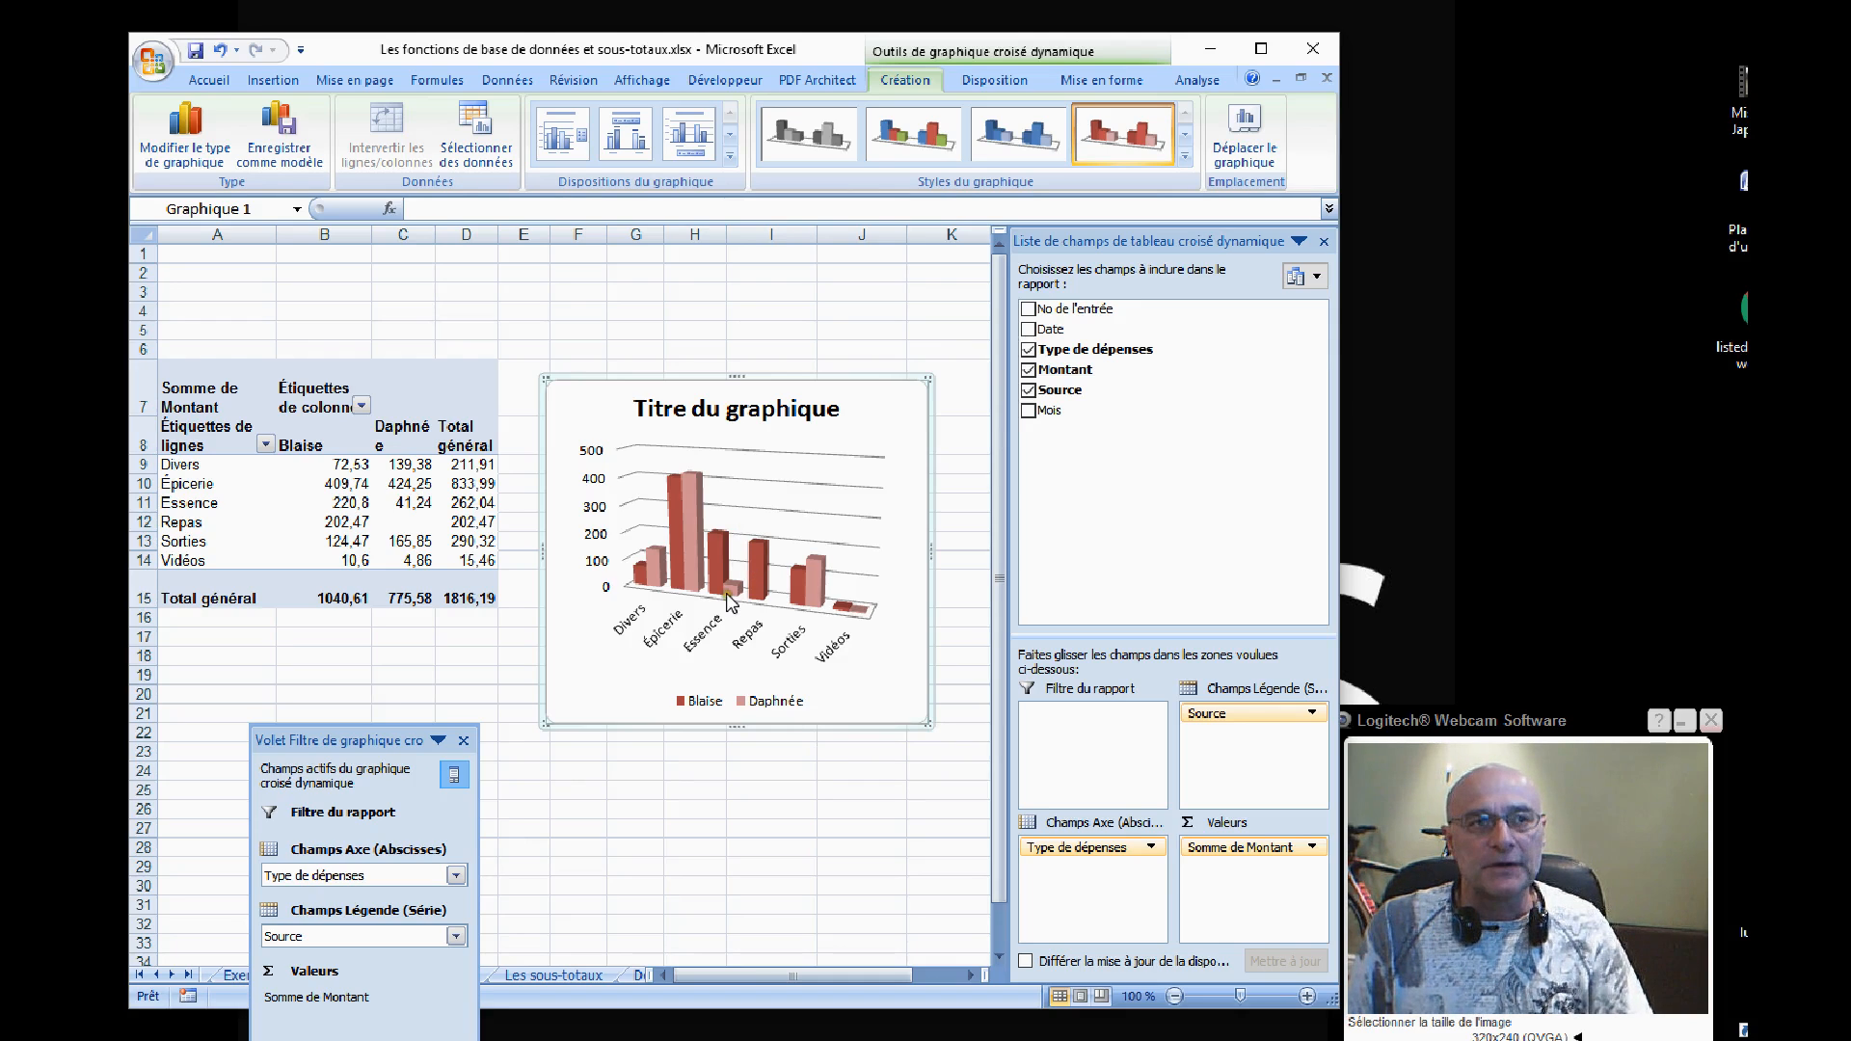
mouse_move(730, 591)
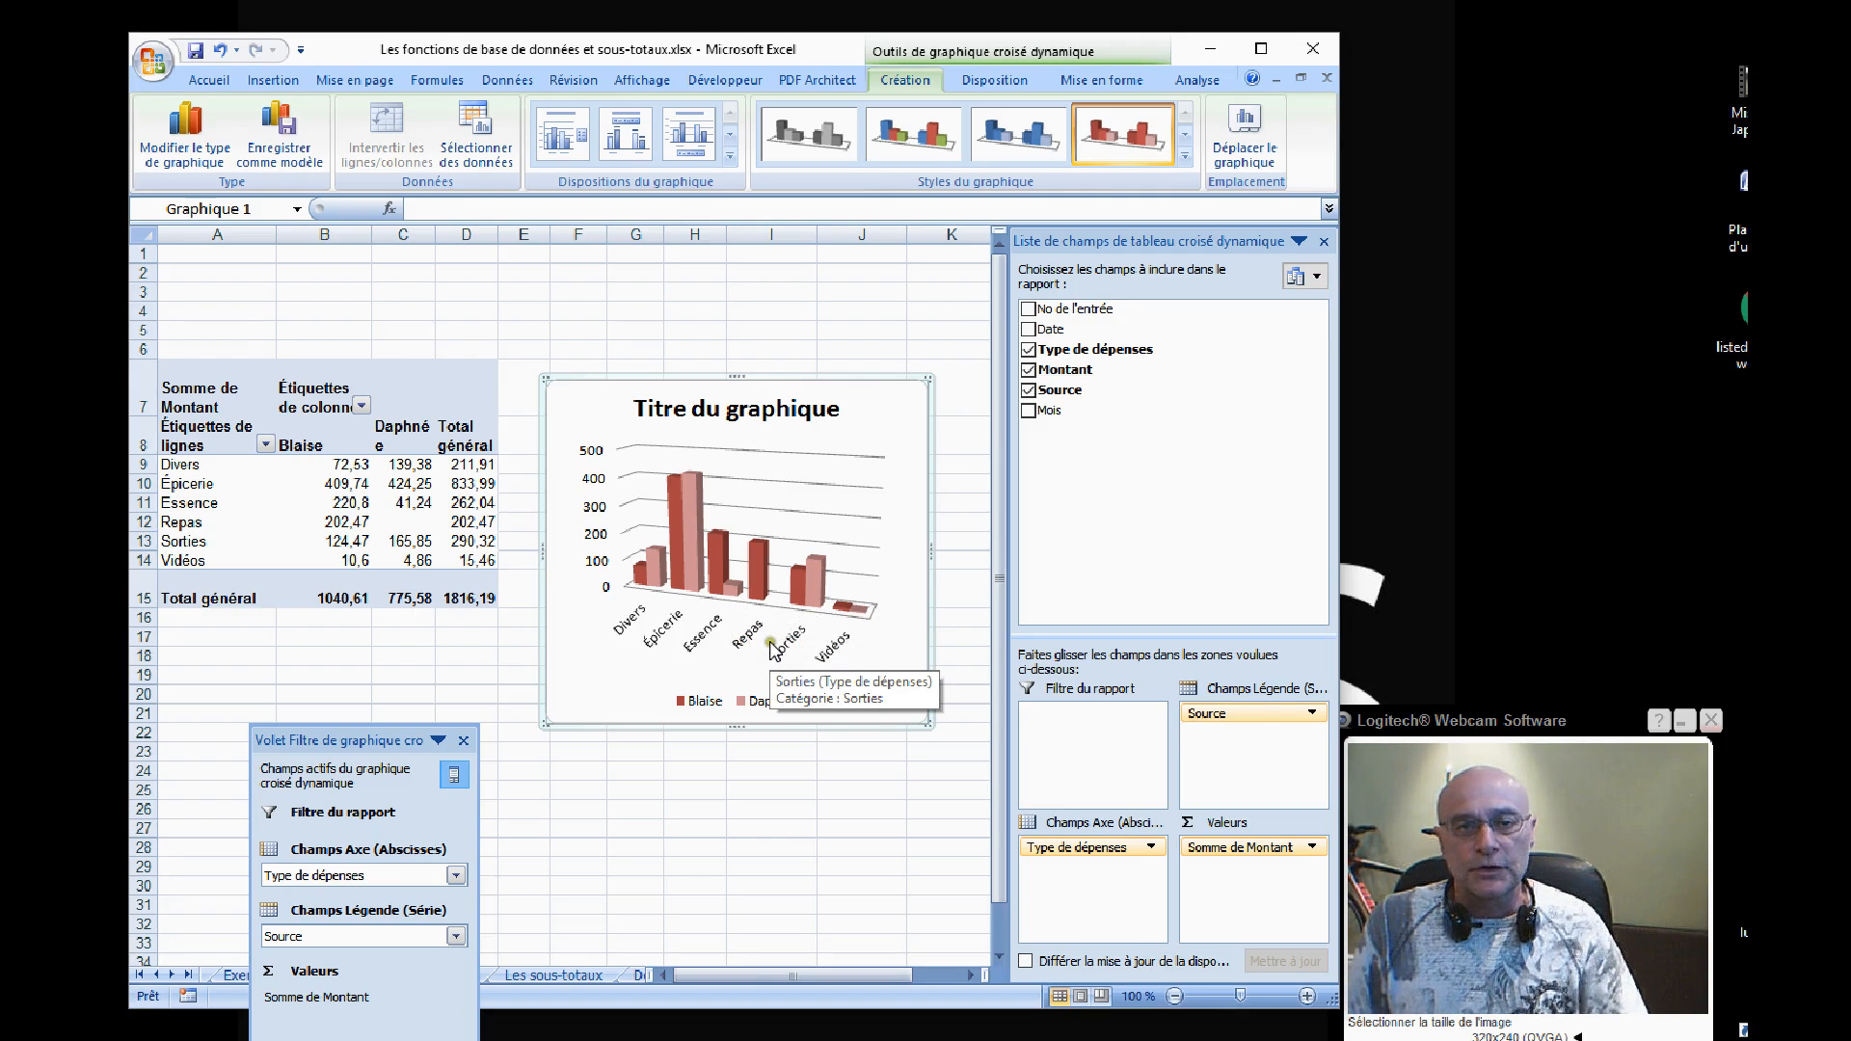
Set the pivot chart type to 2D clustered column and move the chart slightly up beside the pivot table
left_click(176, 131)
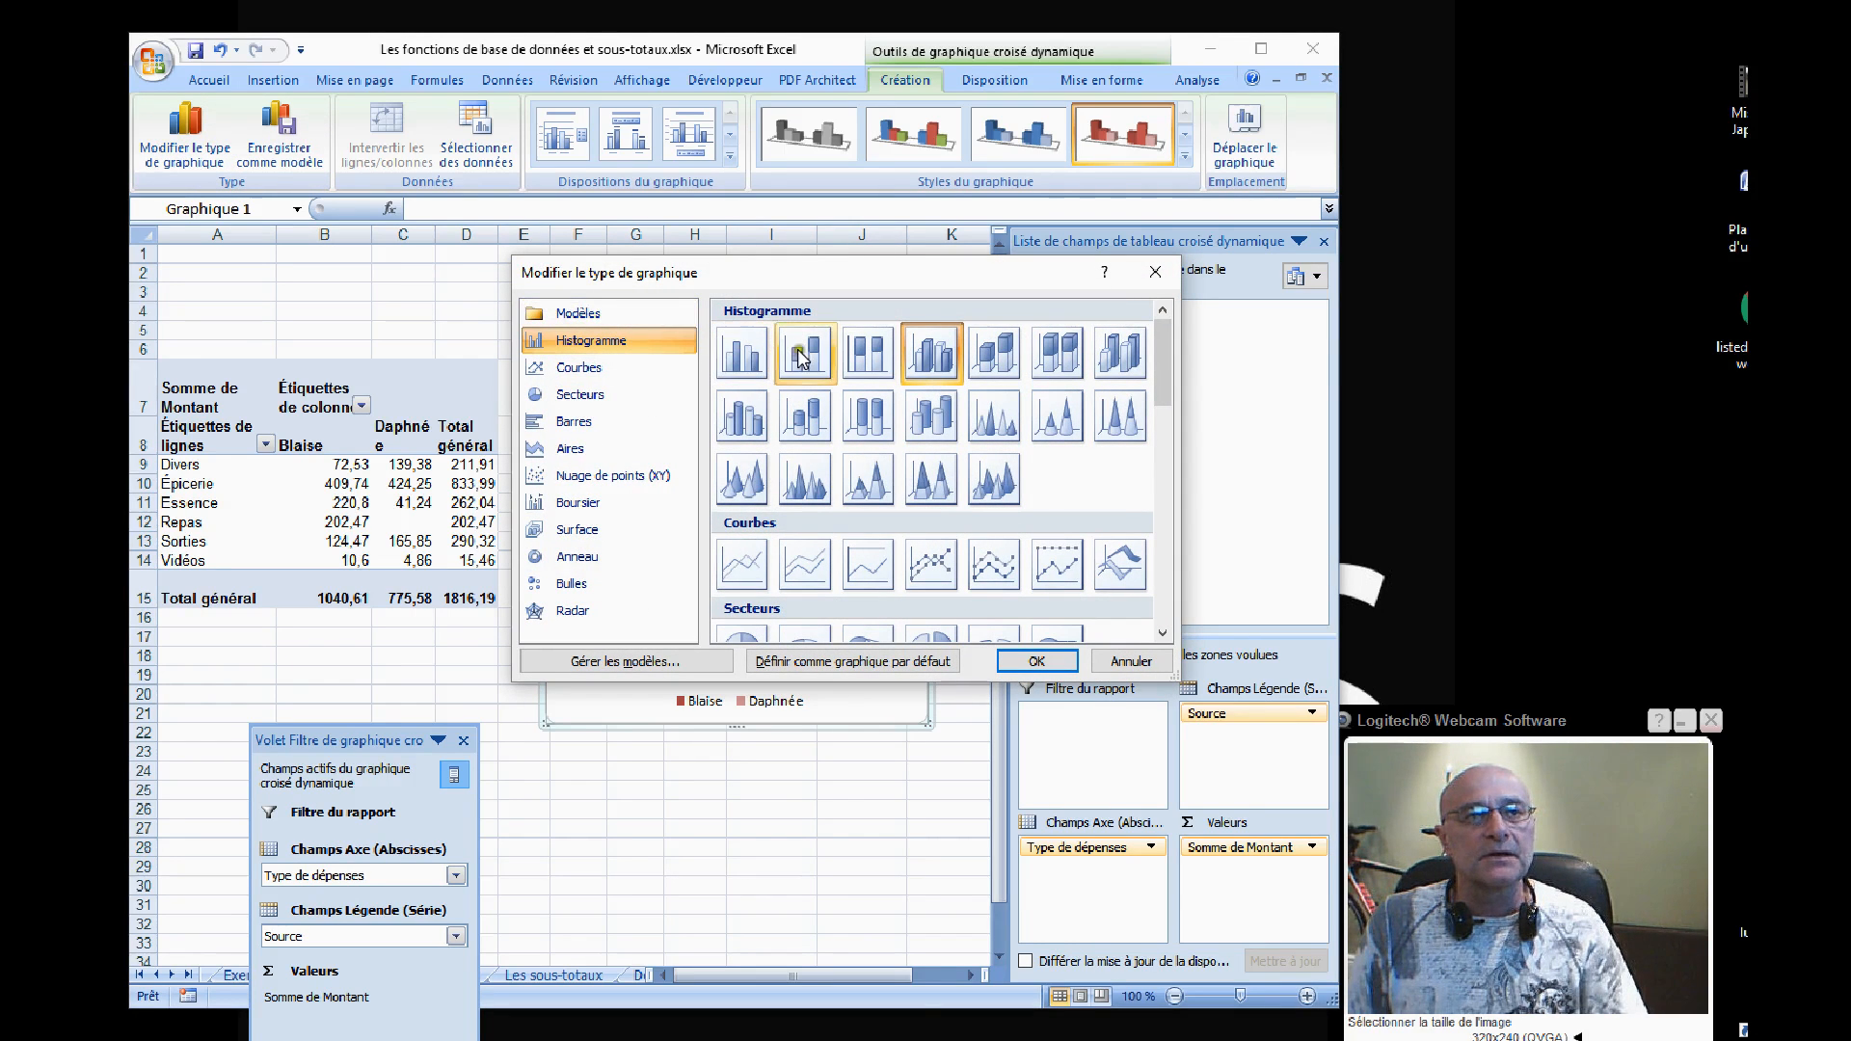
left_click(751, 359)
left_click(1032, 662)
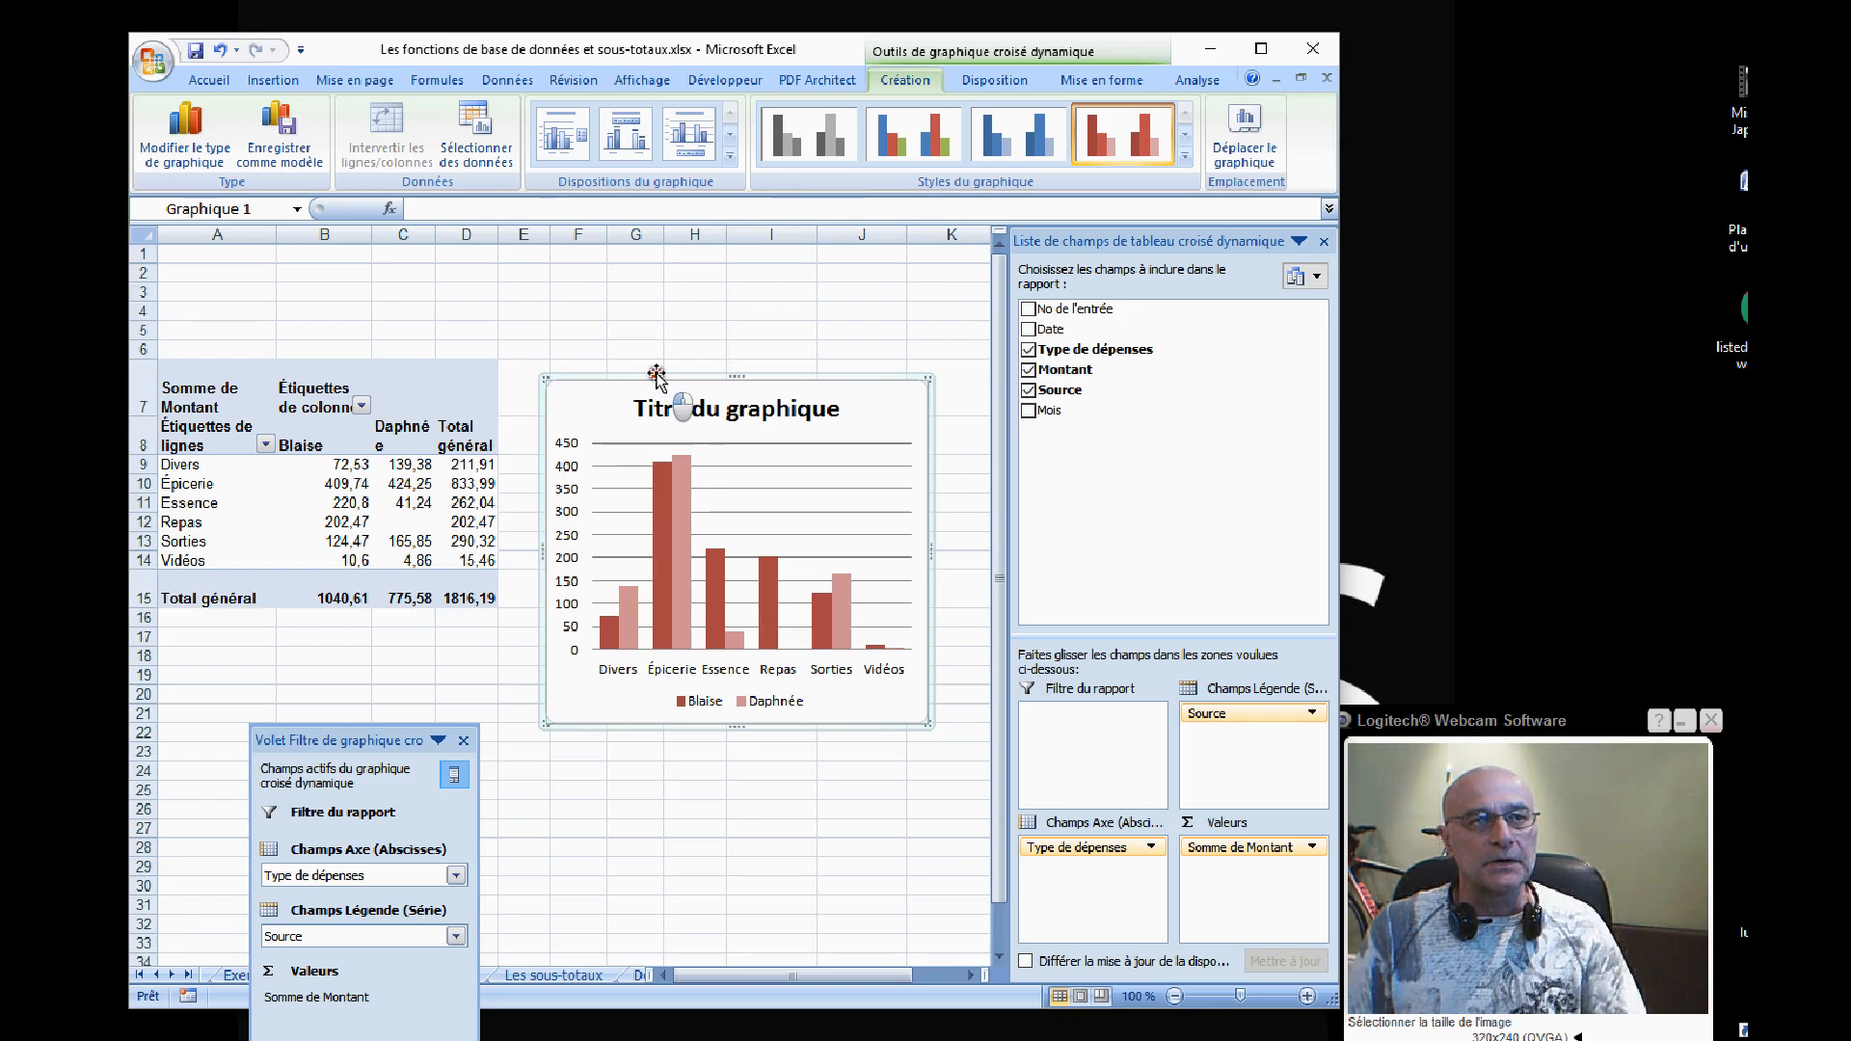
left_click_drag(655, 375, 665, 355)
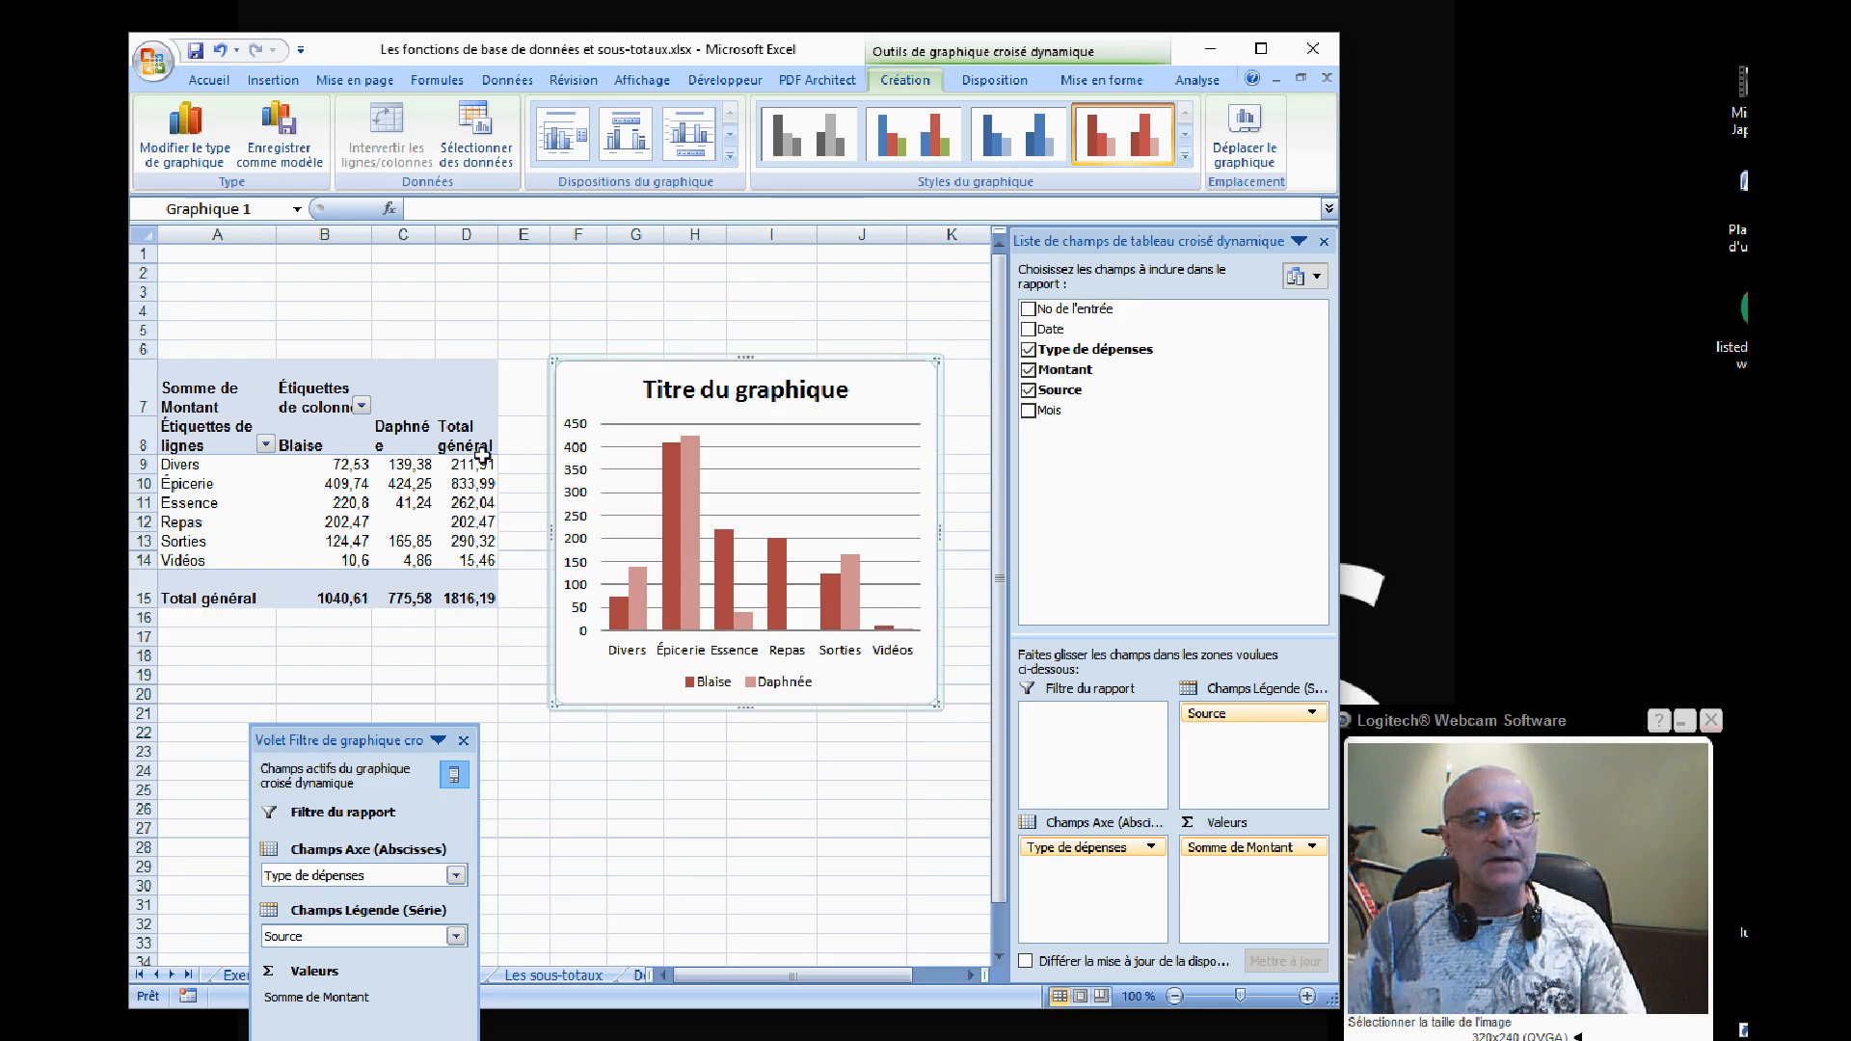